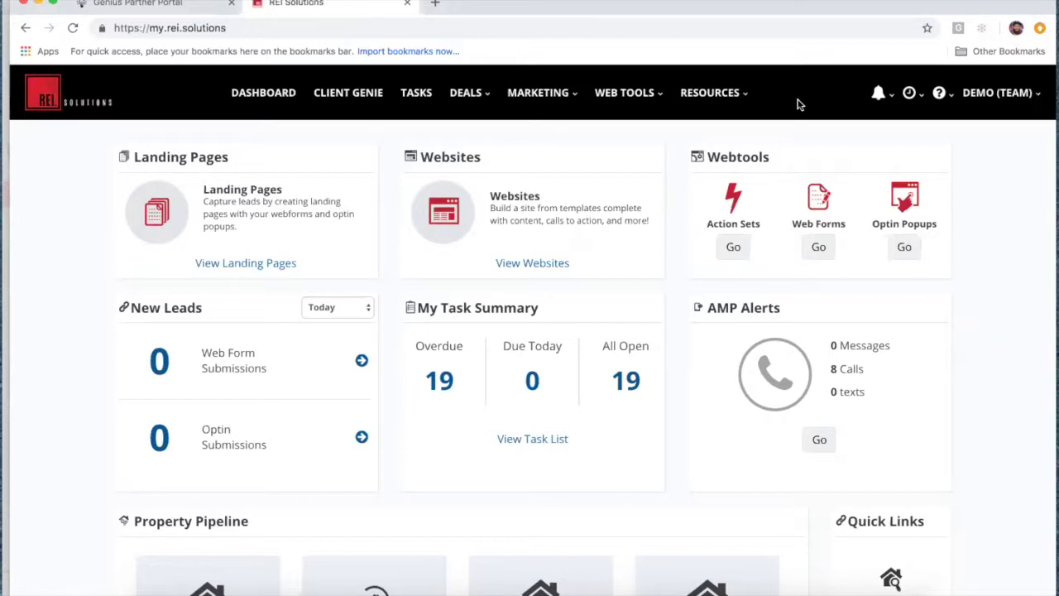
Step: Browse the top menus: Marketing, Deals, Marketing Automation, Web Tools, Resources and Support
click(570, 97)
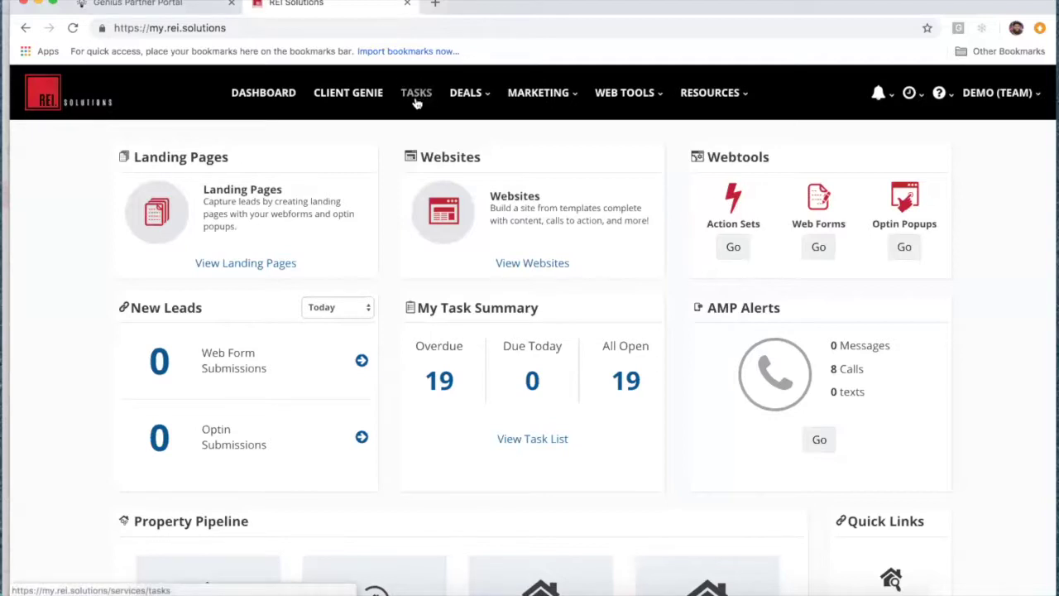
click(489, 96)
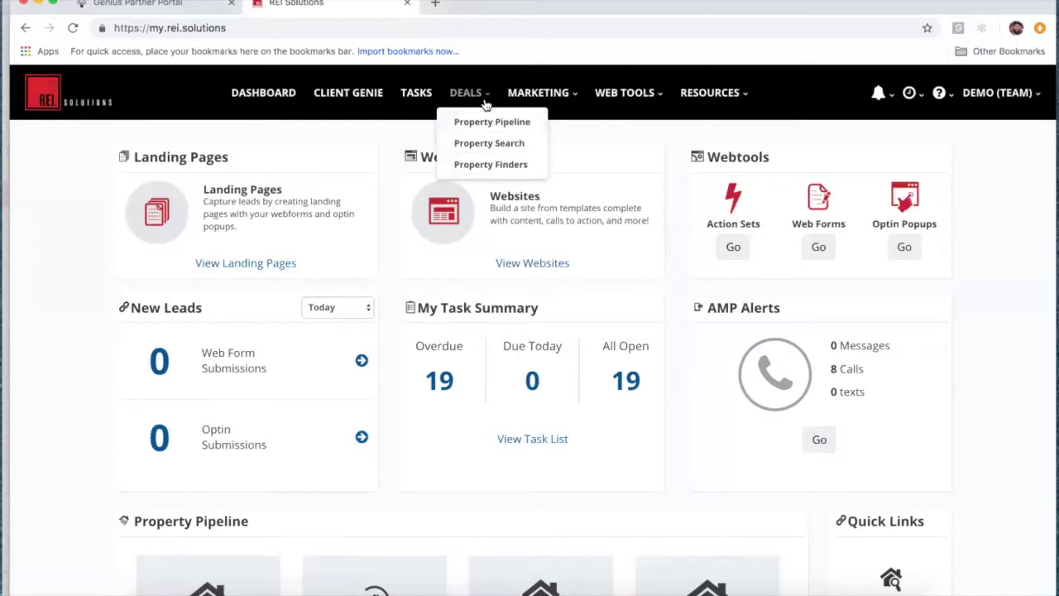
click(575, 97)
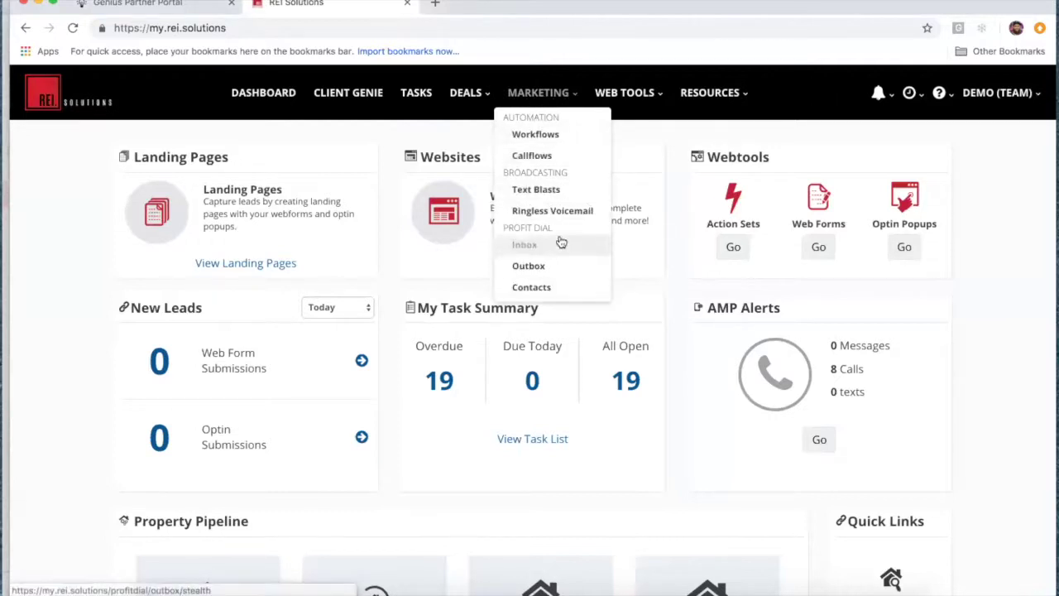
click(654, 96)
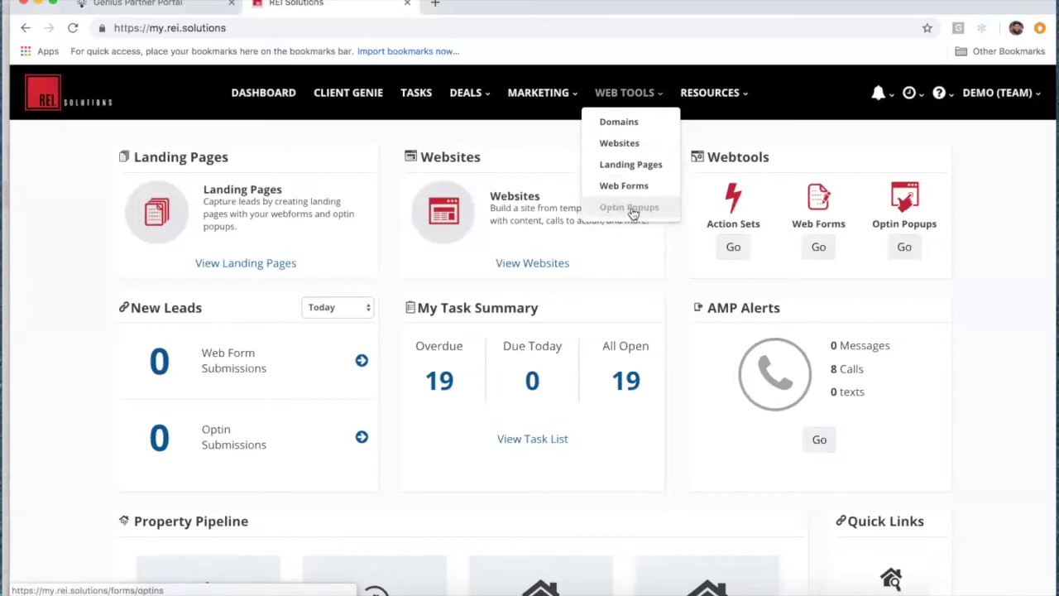
click(746, 98)
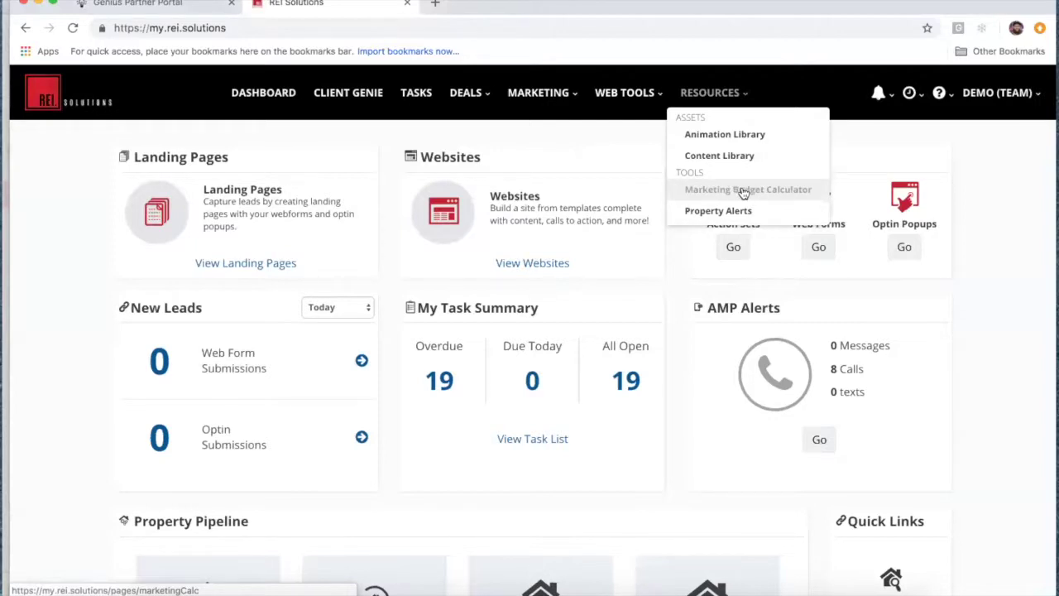
click(944, 95)
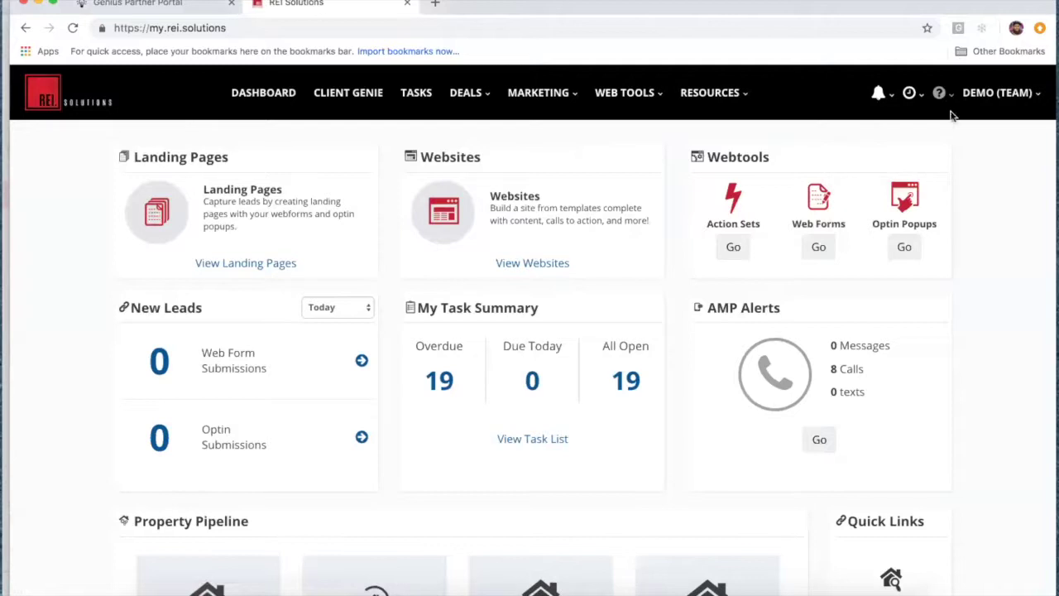
Step: Dismiss the notifications list and open the Profit Dial Inbox from MARKETING
mouse_move(918, 97)
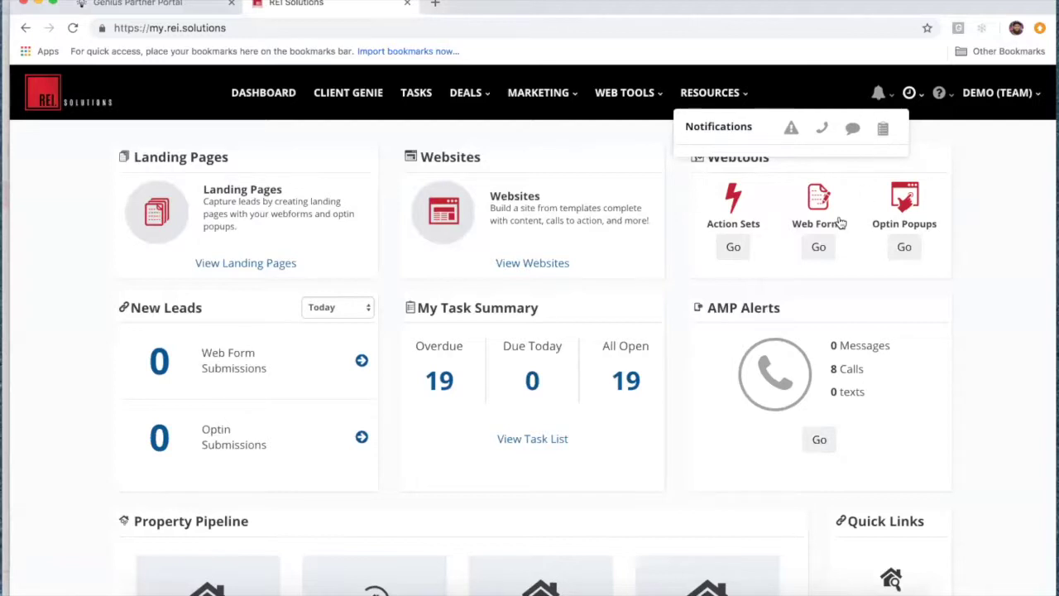
click(683, 363)
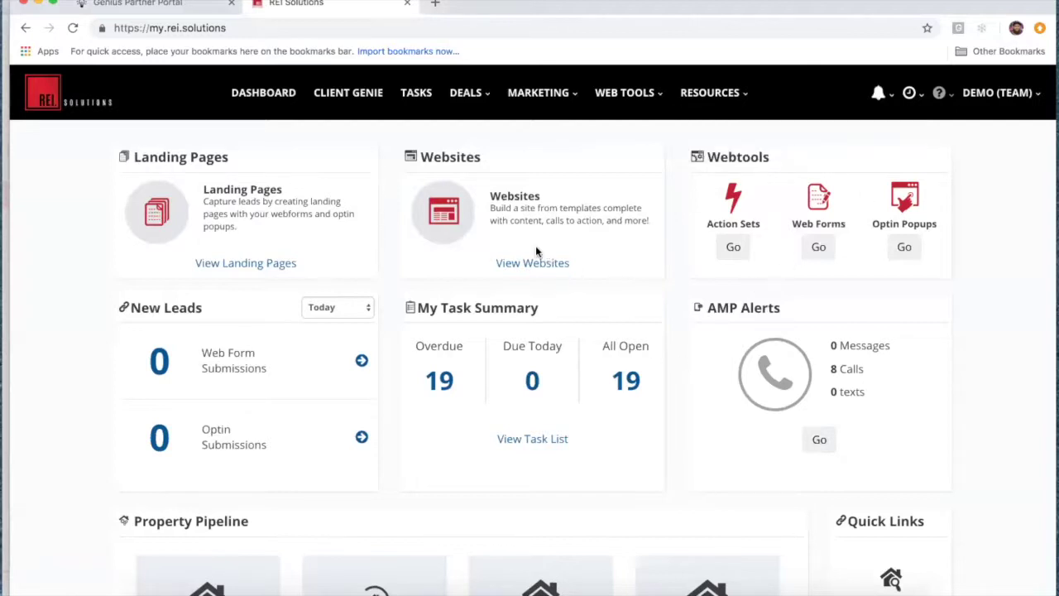
click(574, 96)
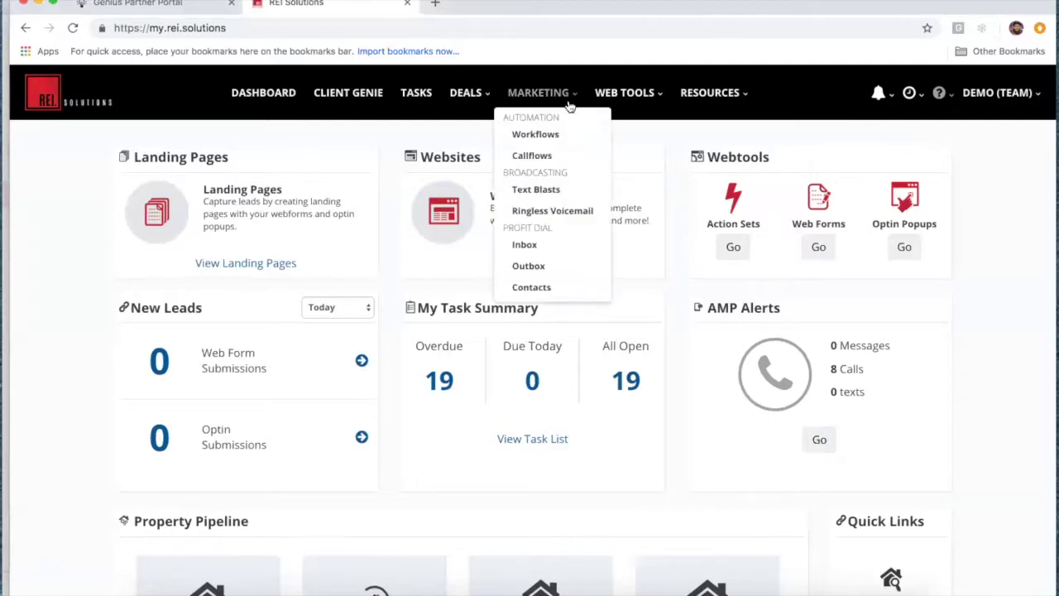
click(538, 247)
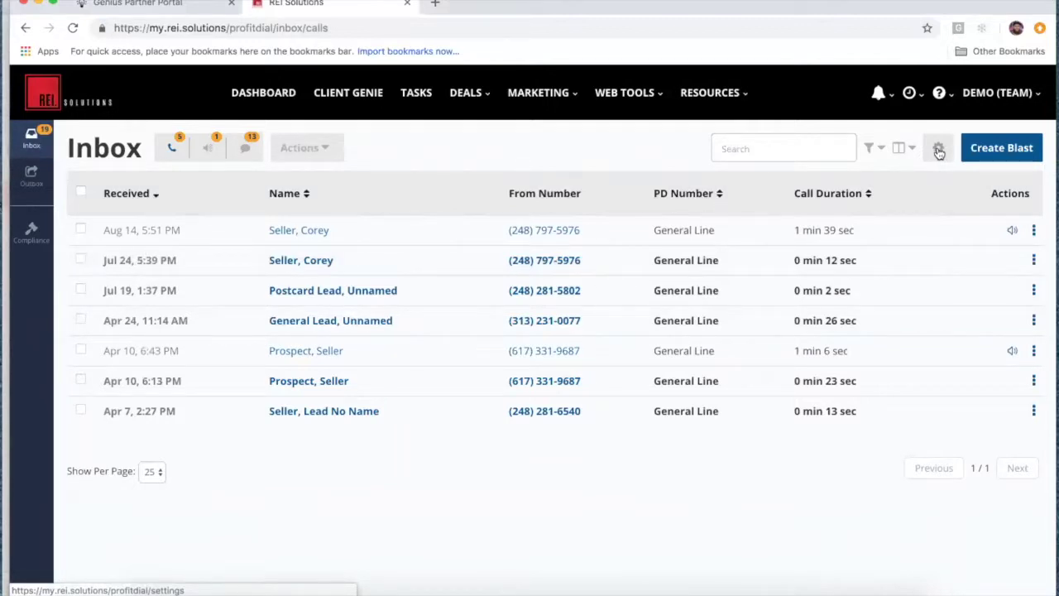
Step: Open the Profit Dial number settings showing General Line's Postcard Campaign Flow
click(939, 150)
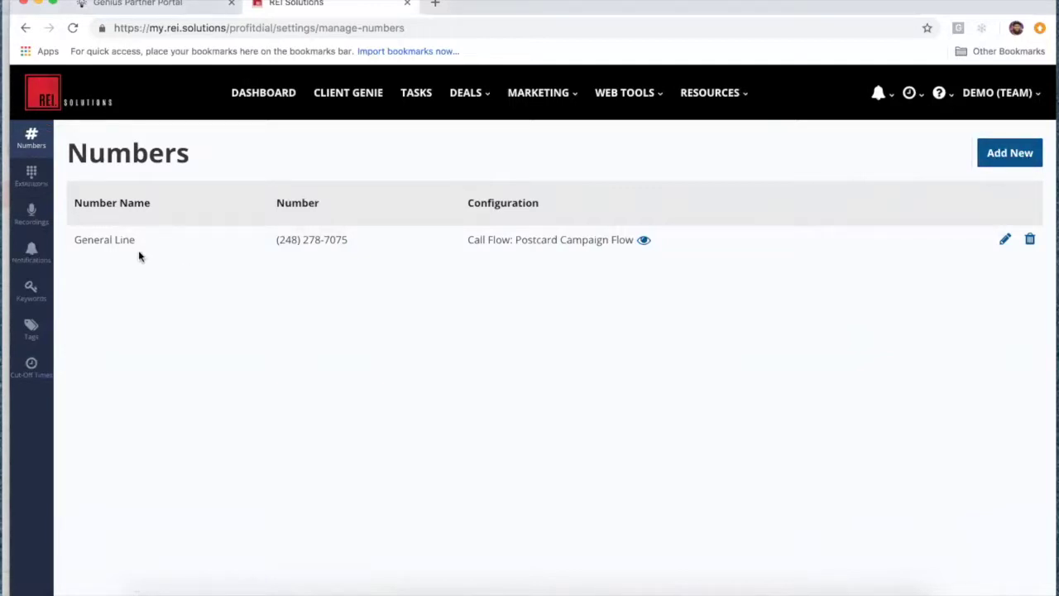
Step: Start a new extension on Extensions, cancel it, and open the saved Recordings list
click(32, 175)
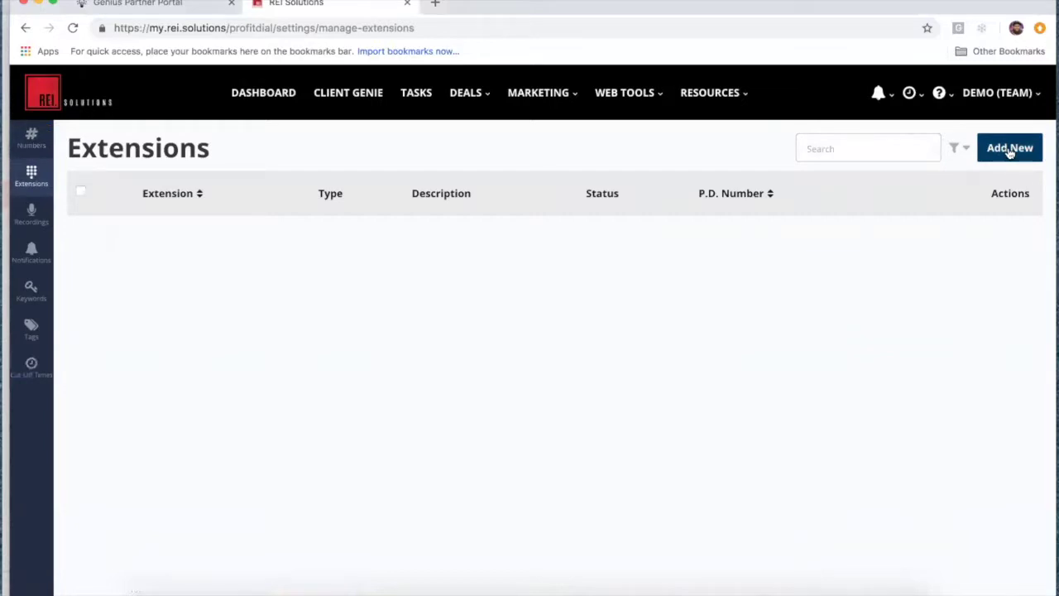
click(1010, 150)
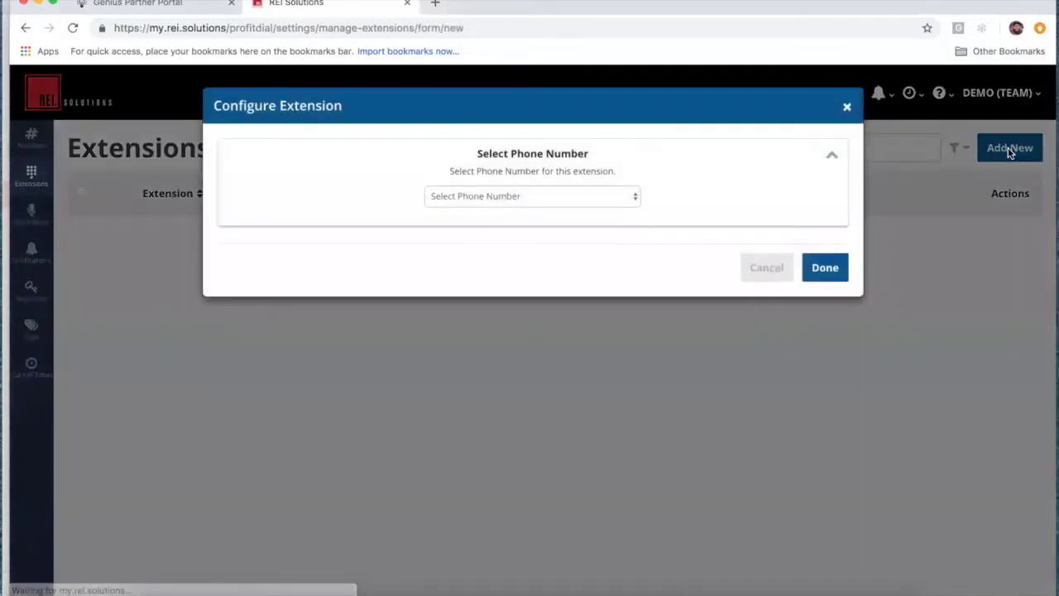
click(622, 197)
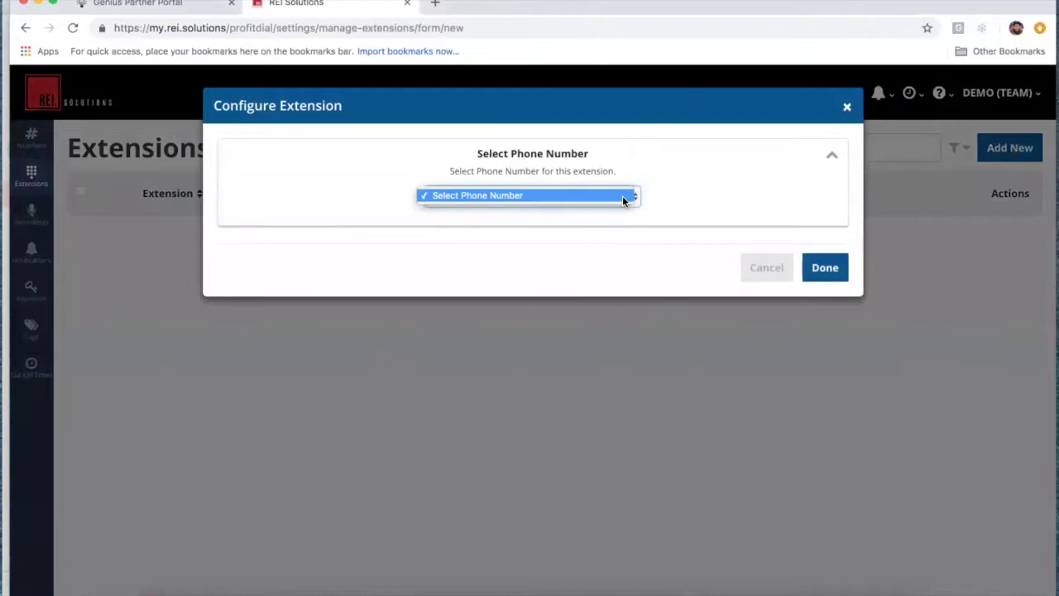
click(607, 192)
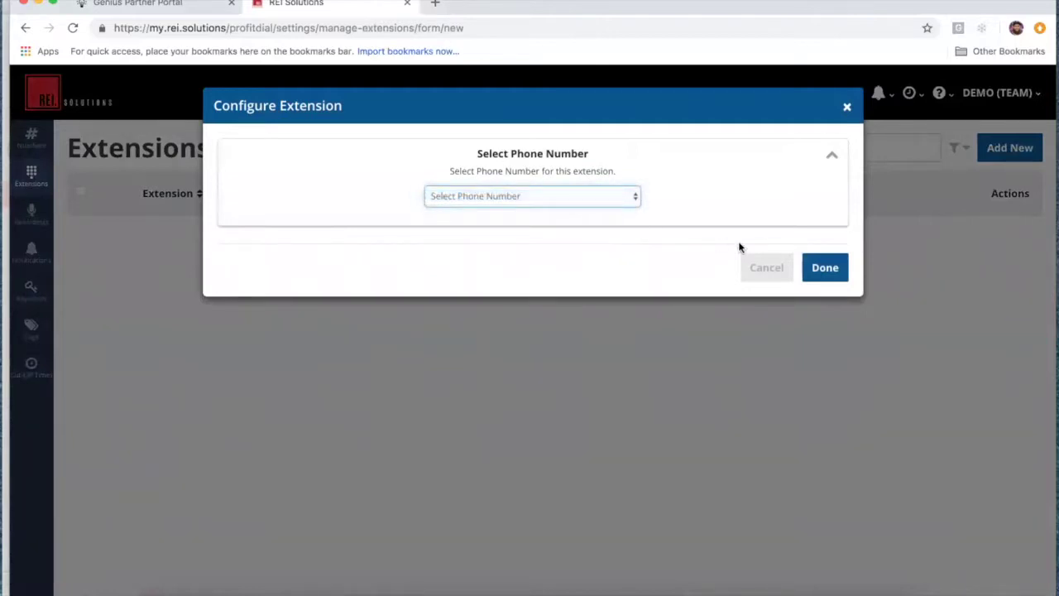
click(847, 109)
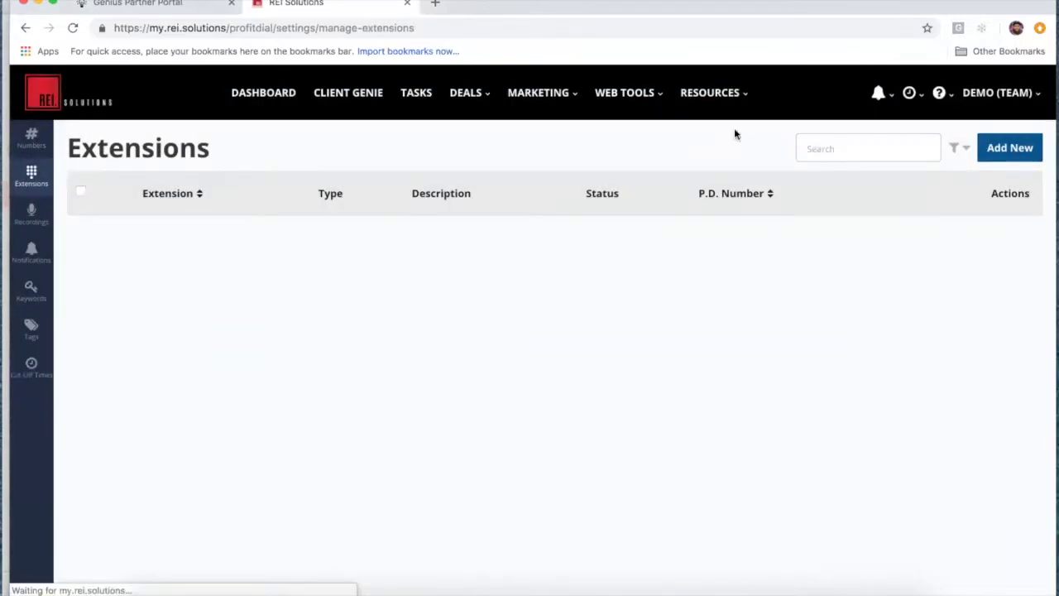
click(28, 215)
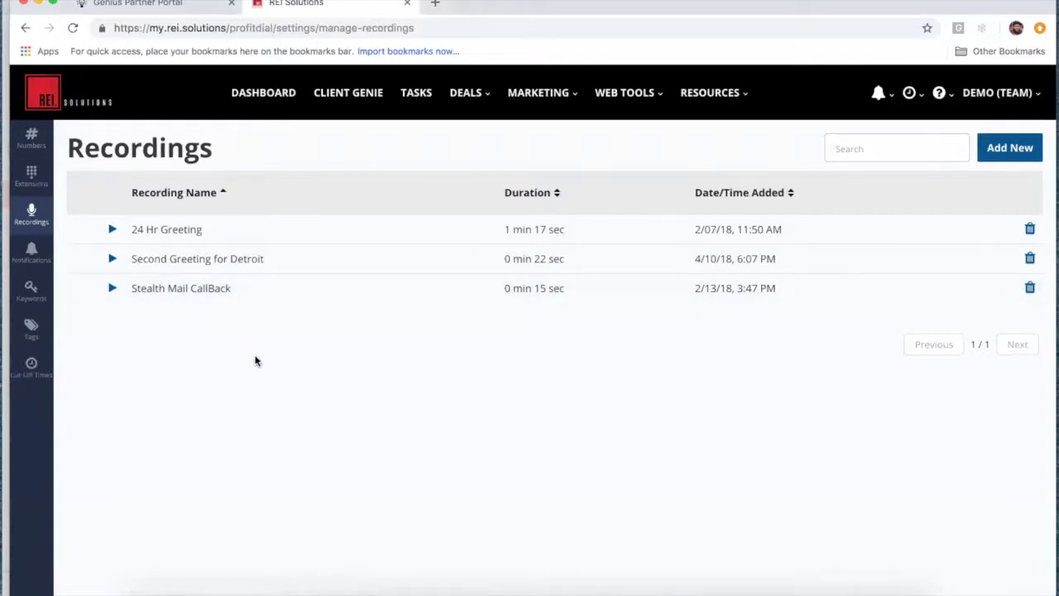
Step: View the Add New recording upload options, then go to Notifications settings
click(1012, 153)
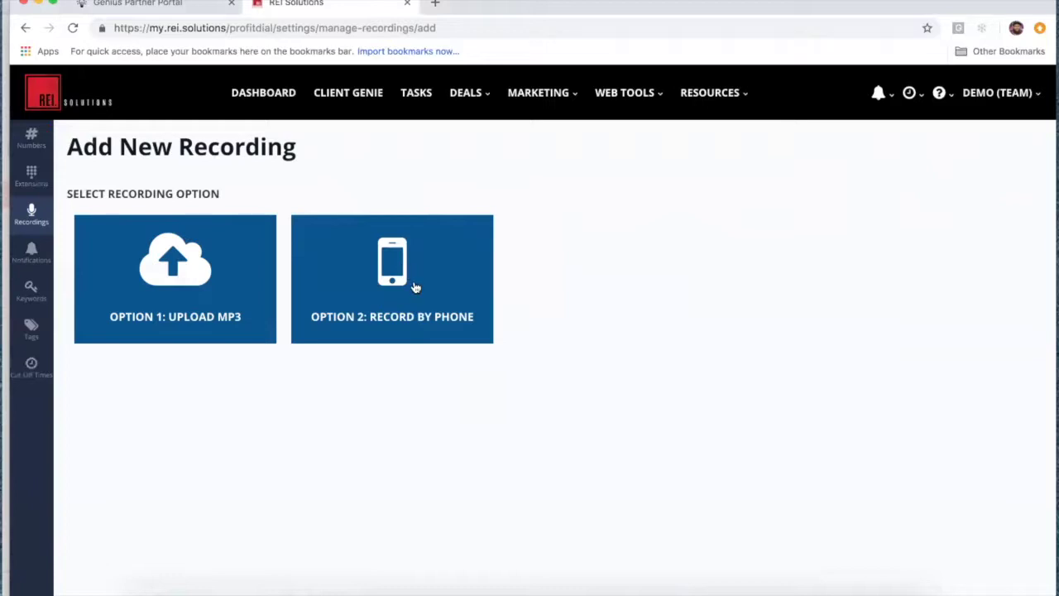
click(32, 252)
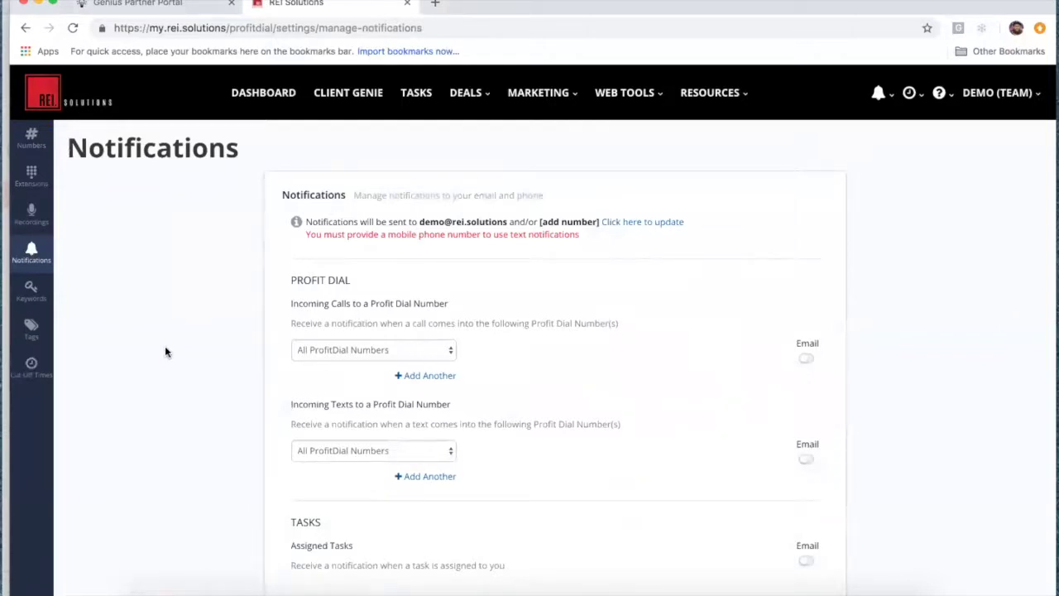
Step: Go to the account page to update contact details for notifications
scroll(164, 352, down, 1)
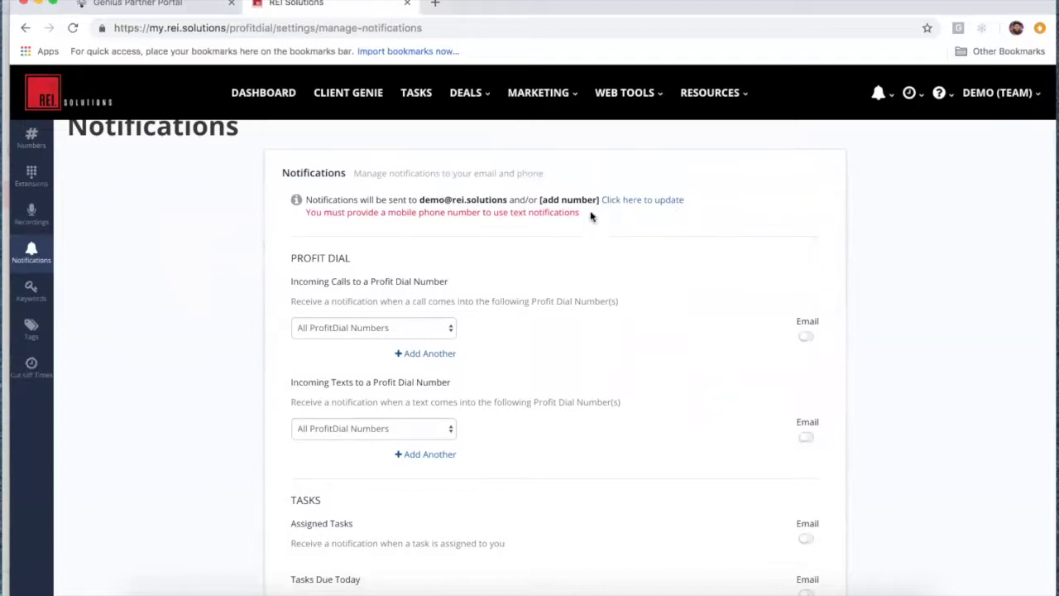
click(631, 205)
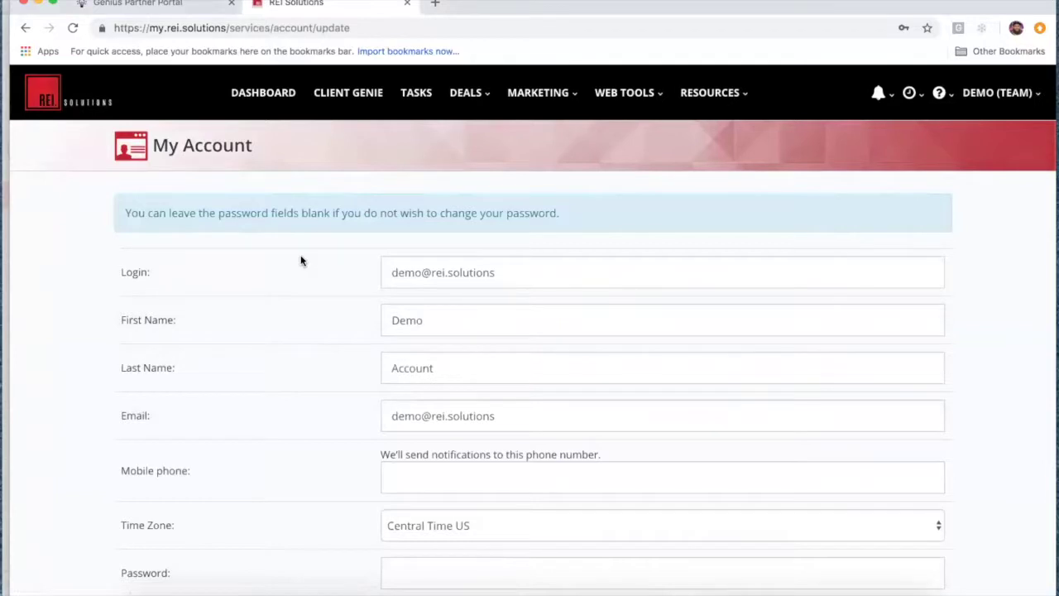
click(1025, 94)
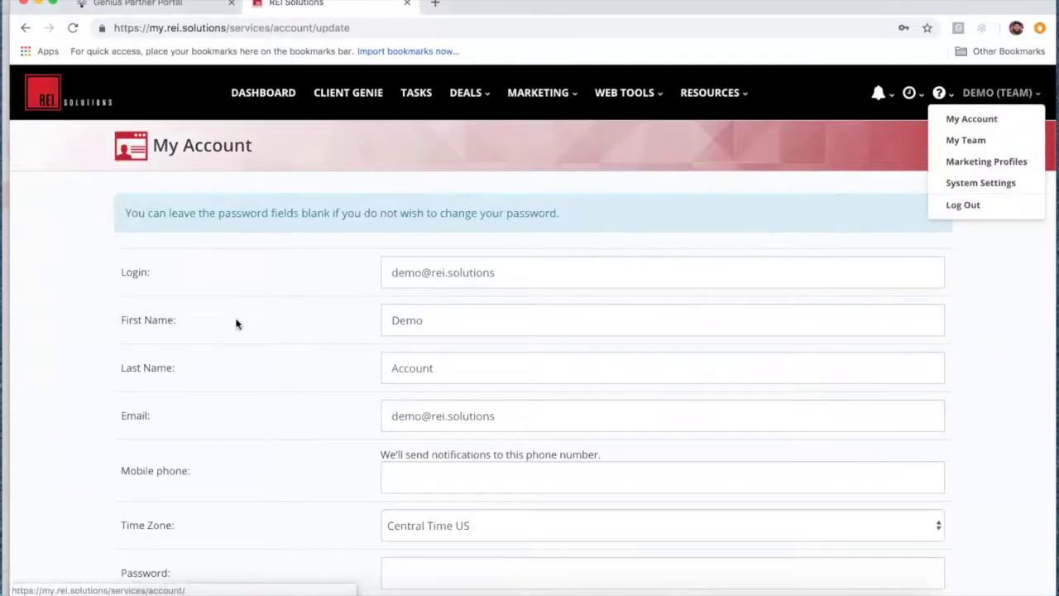
click(53, 321)
scroll(53, 322, down, 2)
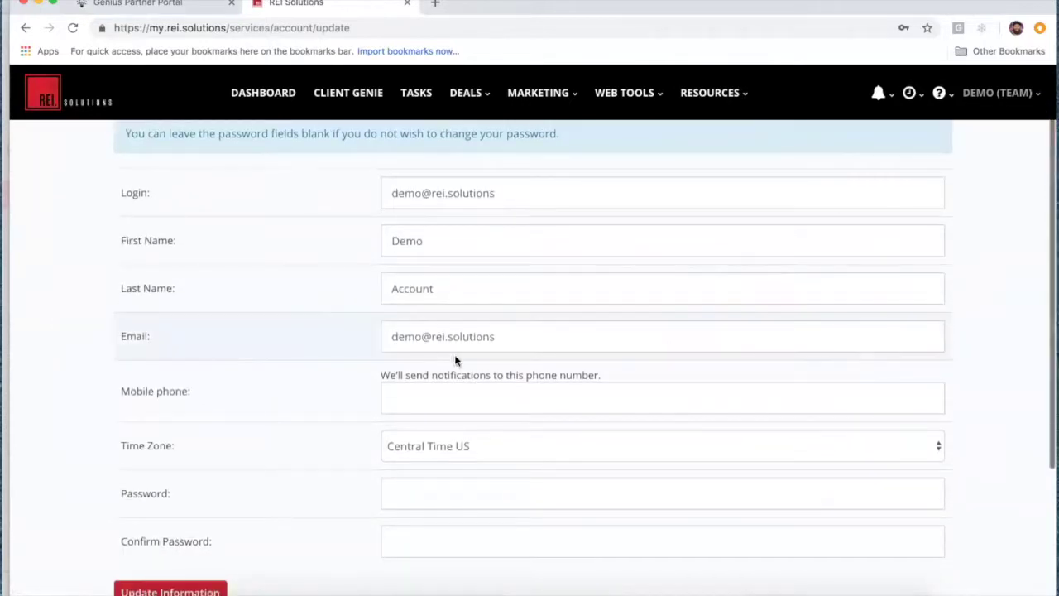
Step: Enter and save the mobile phone number, then return to the Profit Dial Inbox
click(414, 398)
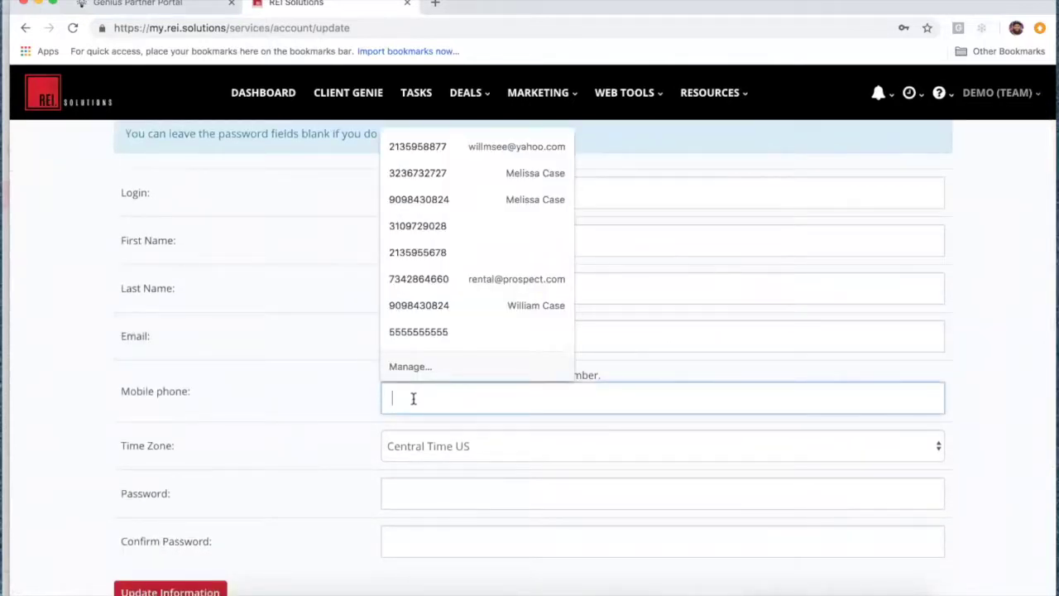
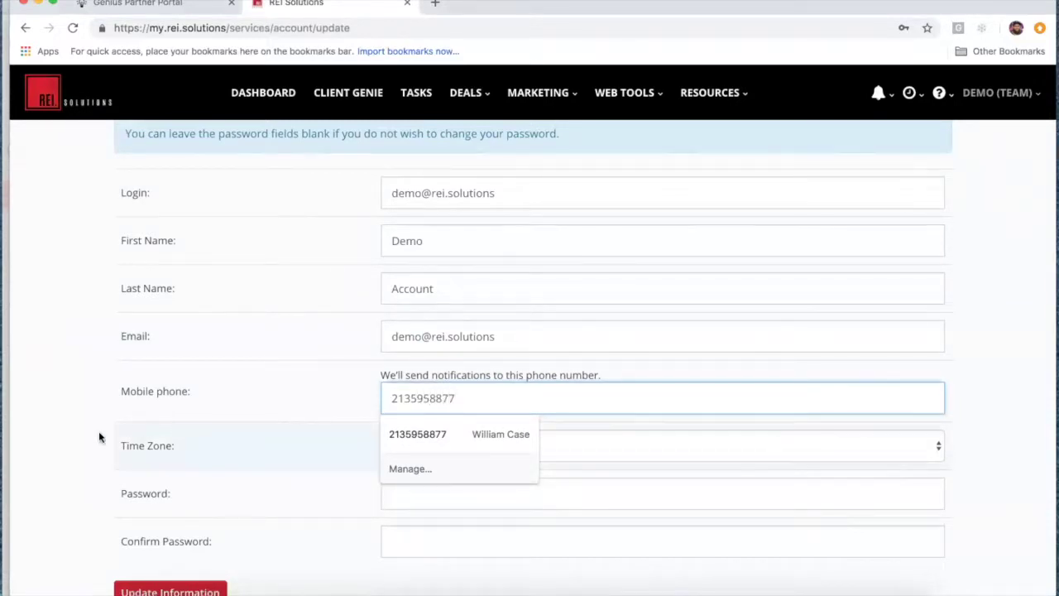
click(77, 429)
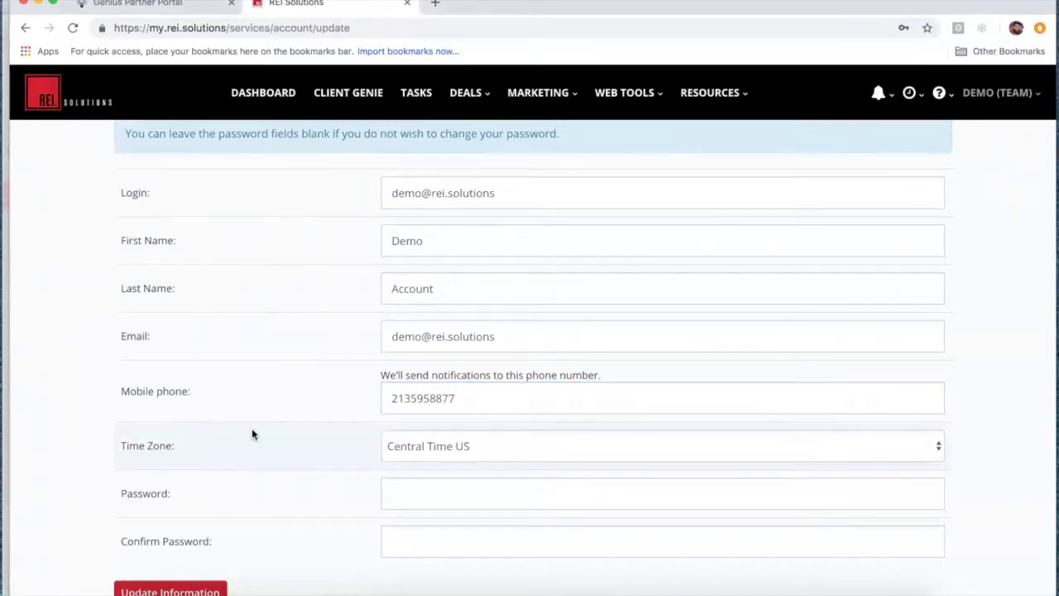
click(169, 589)
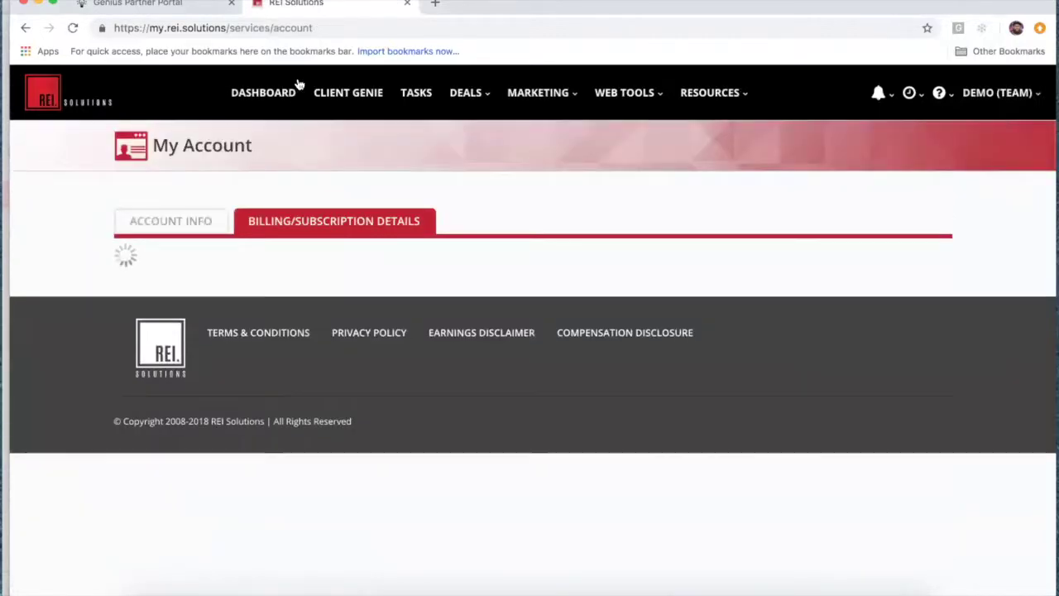
click(563, 97)
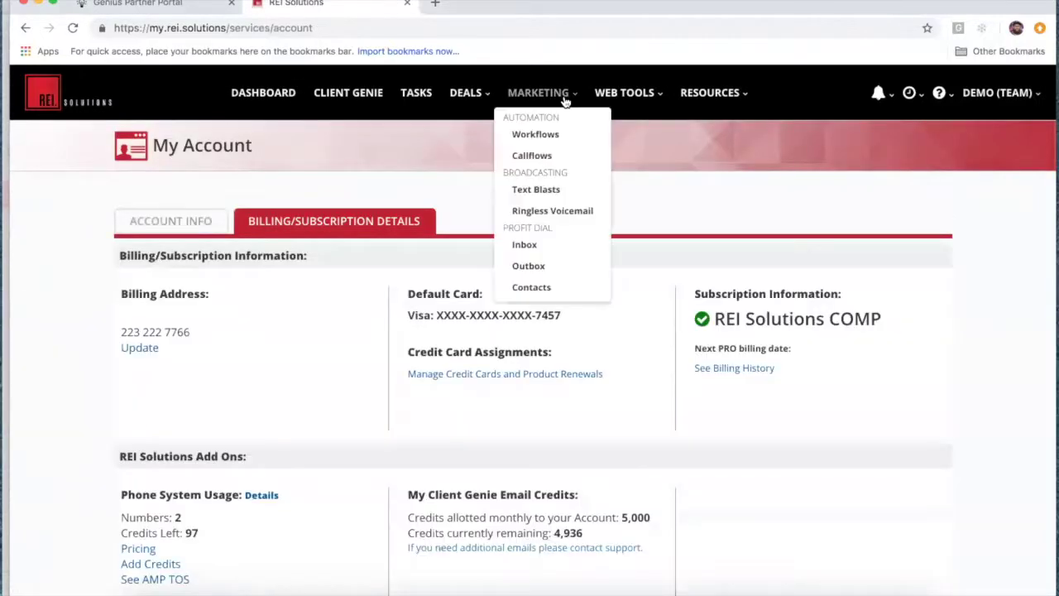
click(538, 244)
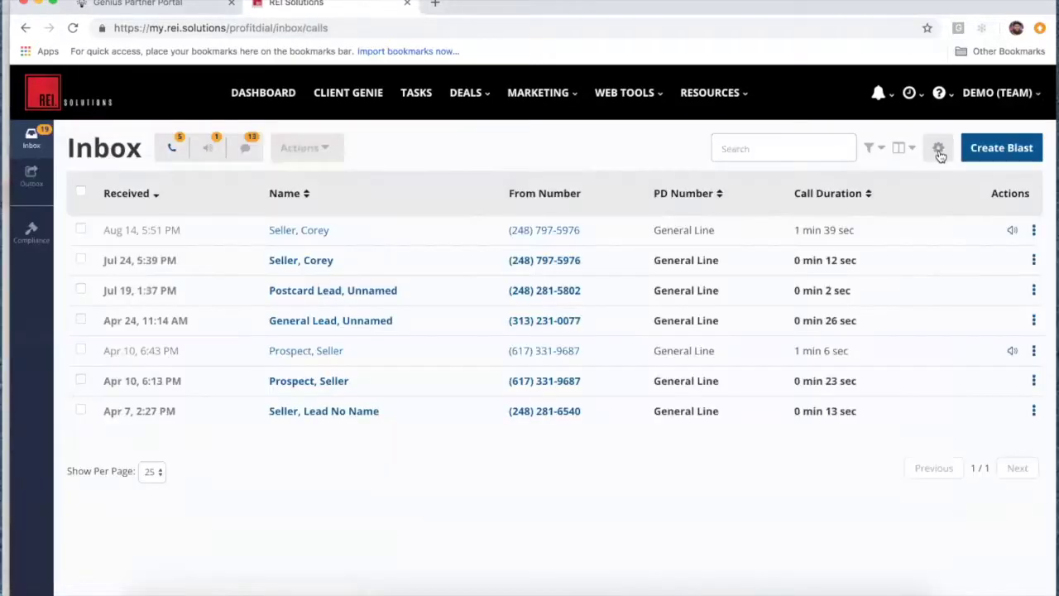
Step: Go from the Inbox to the Profit Dial Notifications settings and scroll to the alerts
click(937, 148)
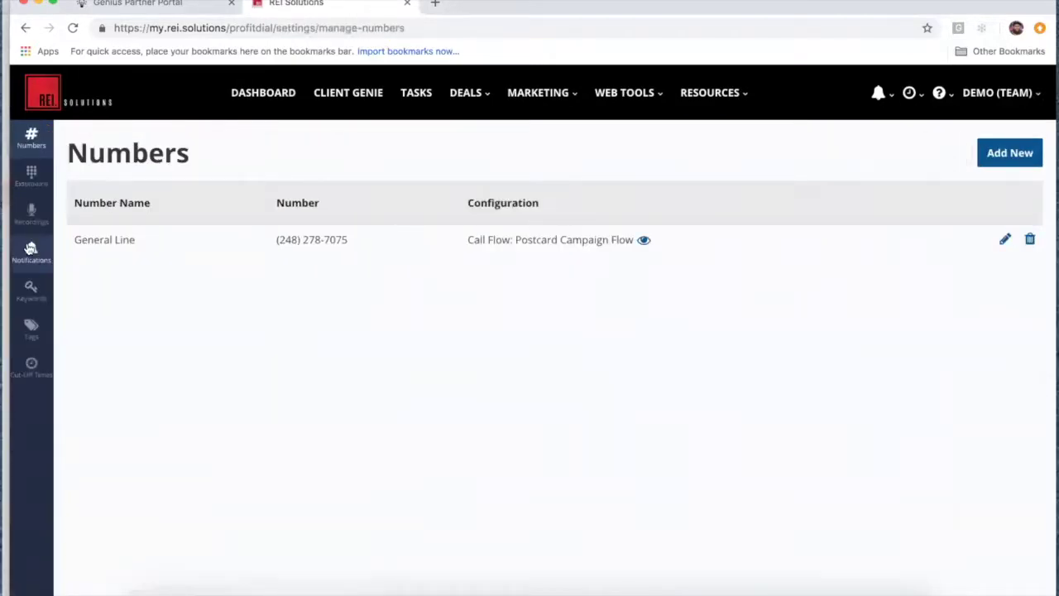
click(31, 250)
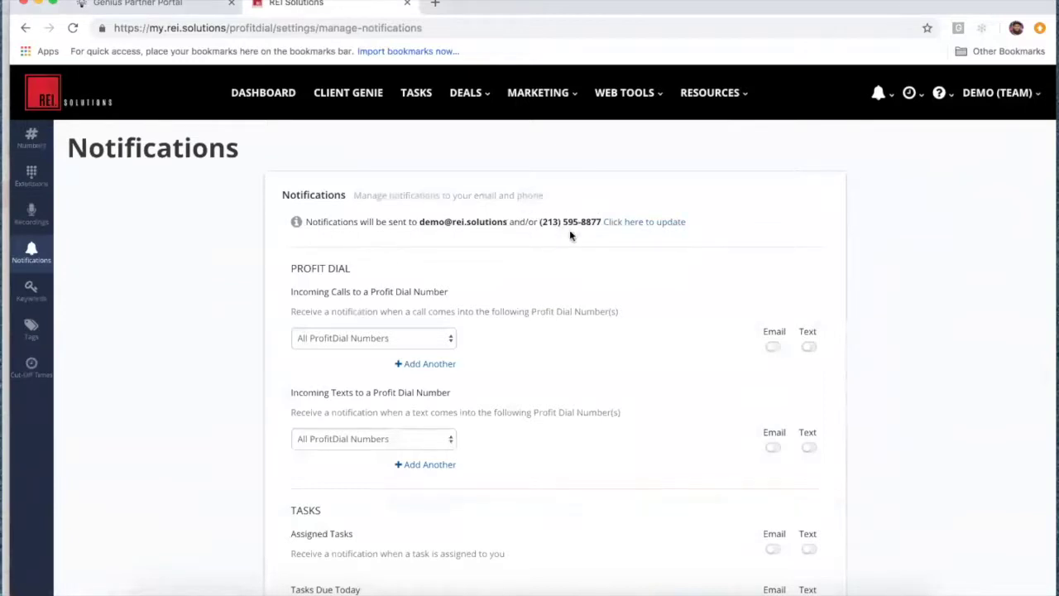
scroll(607, 347, down, 1)
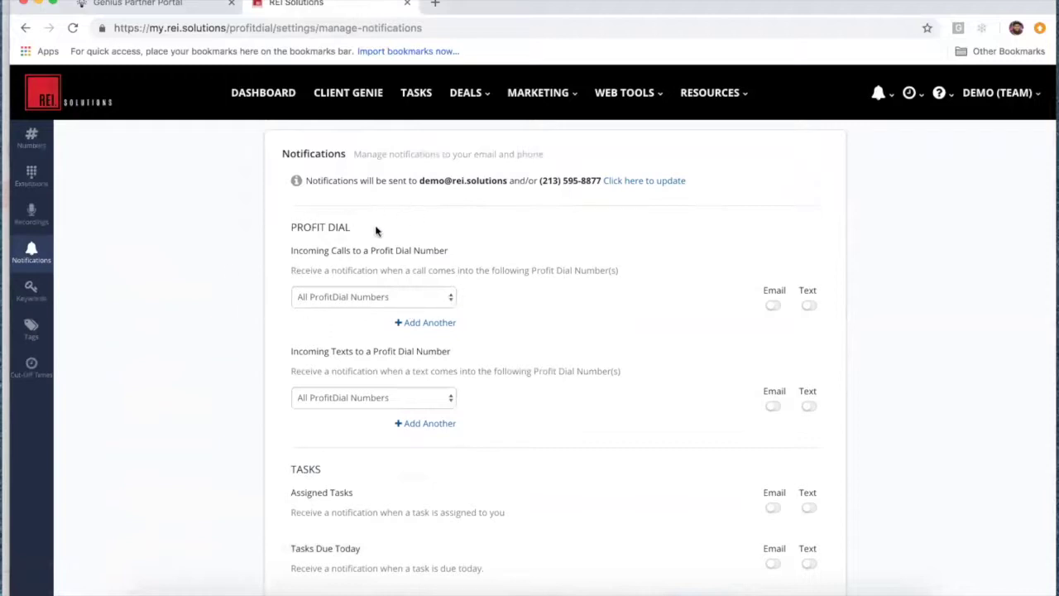
Step: Point incoming-call alerts at the General Line number with email and text enabled
click(449, 298)
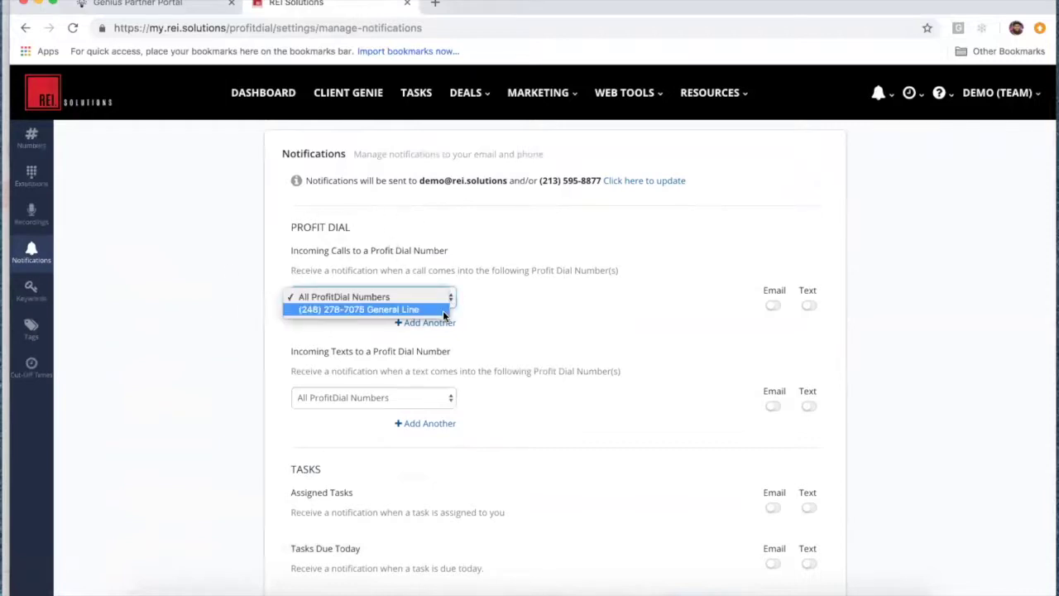
click(444, 311)
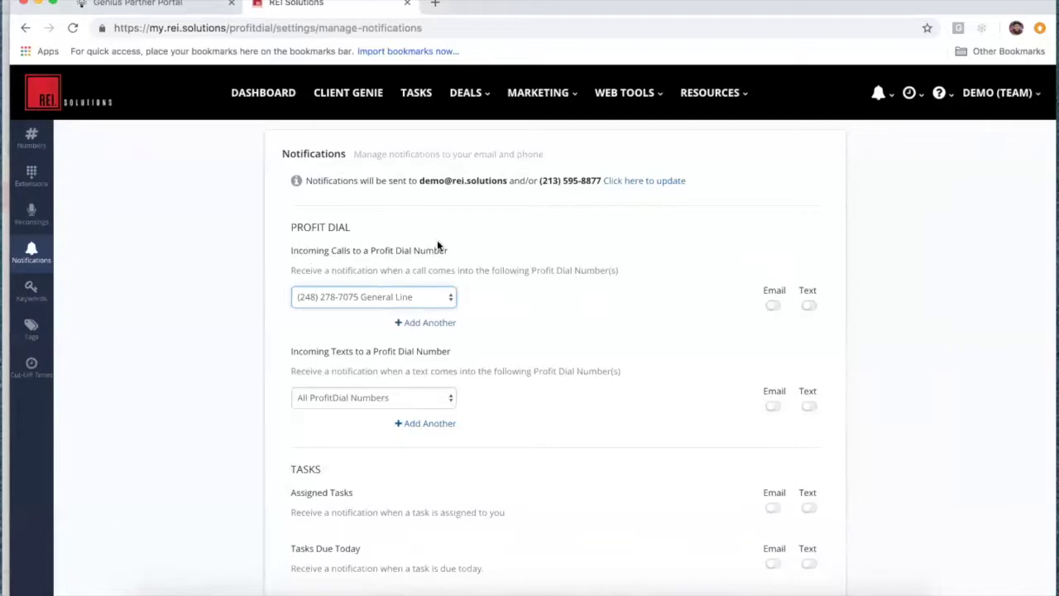
click(773, 305)
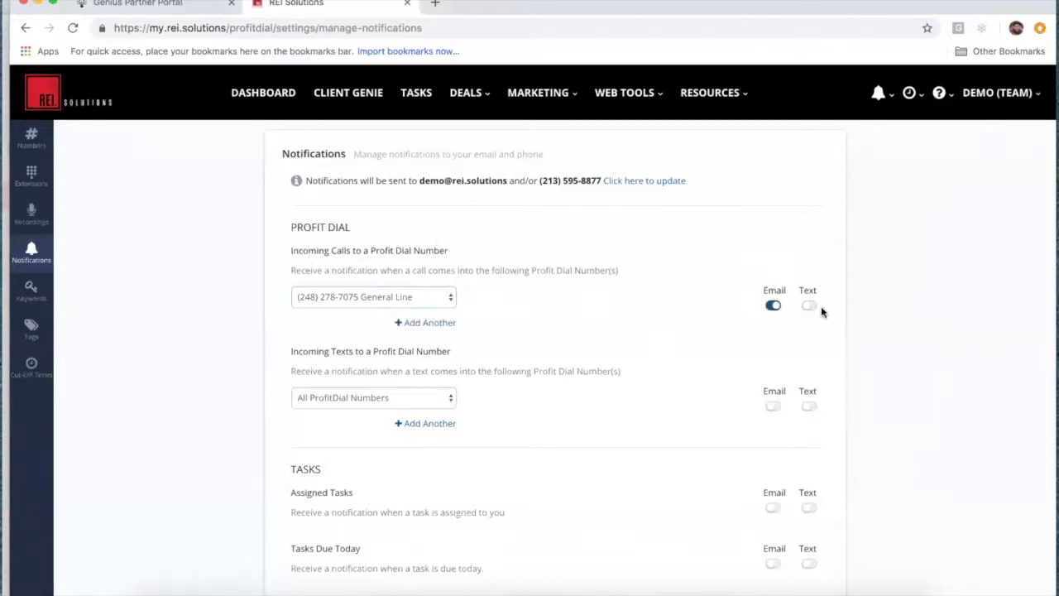
scroll(579, 395, down, 1)
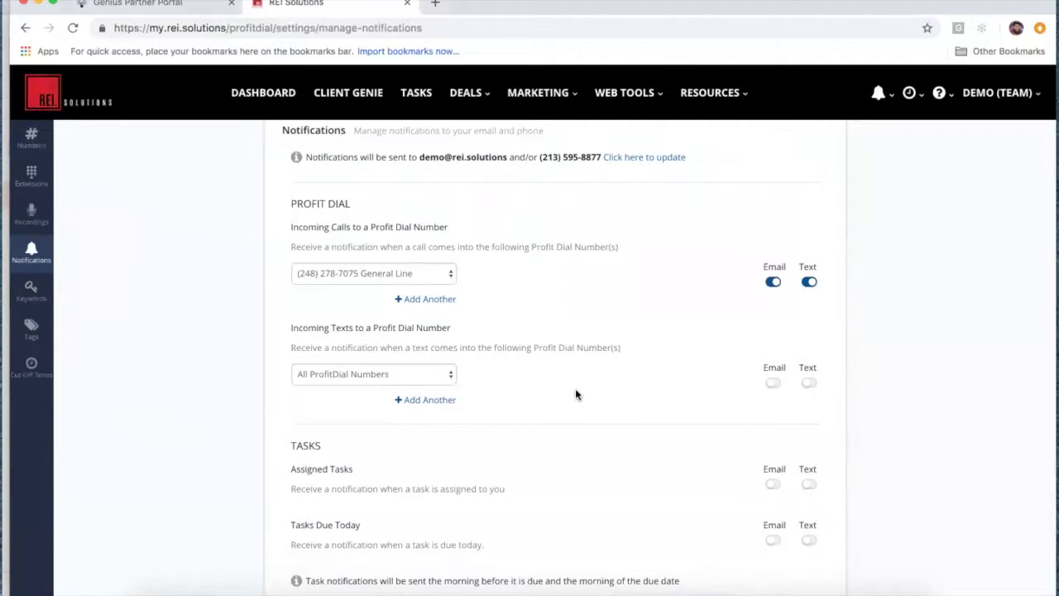
Step: Point incoming-text alerts at the General Line with email and text toggles on
click(447, 375)
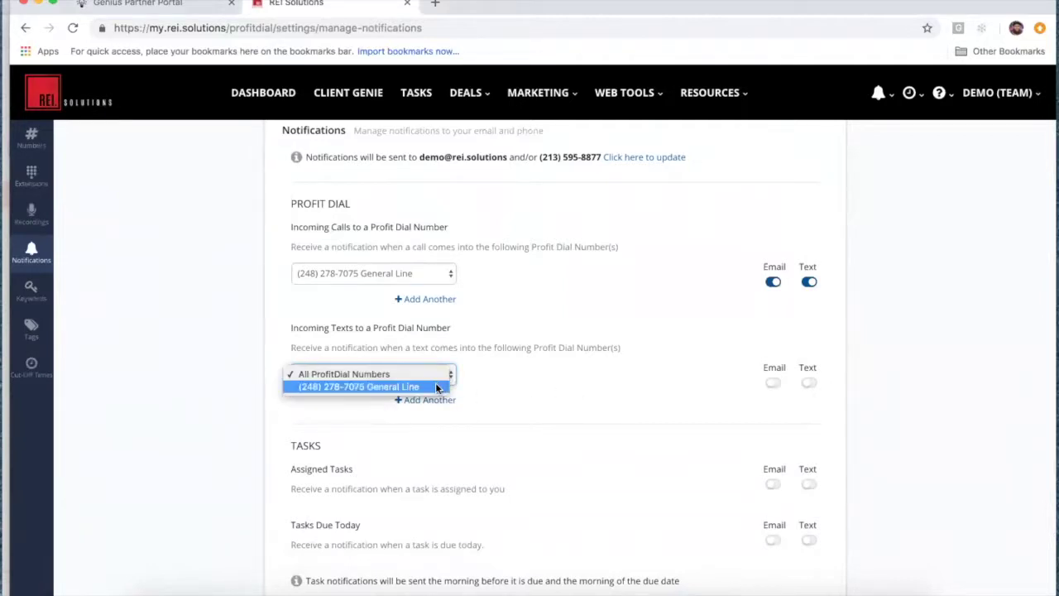
click(439, 386)
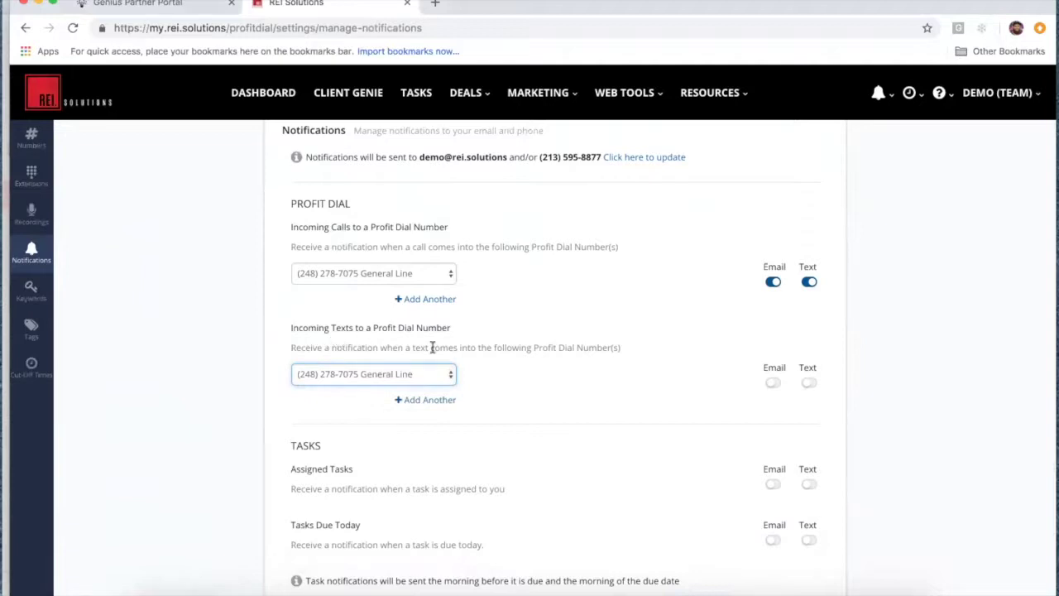
click(774, 384)
click(809, 383)
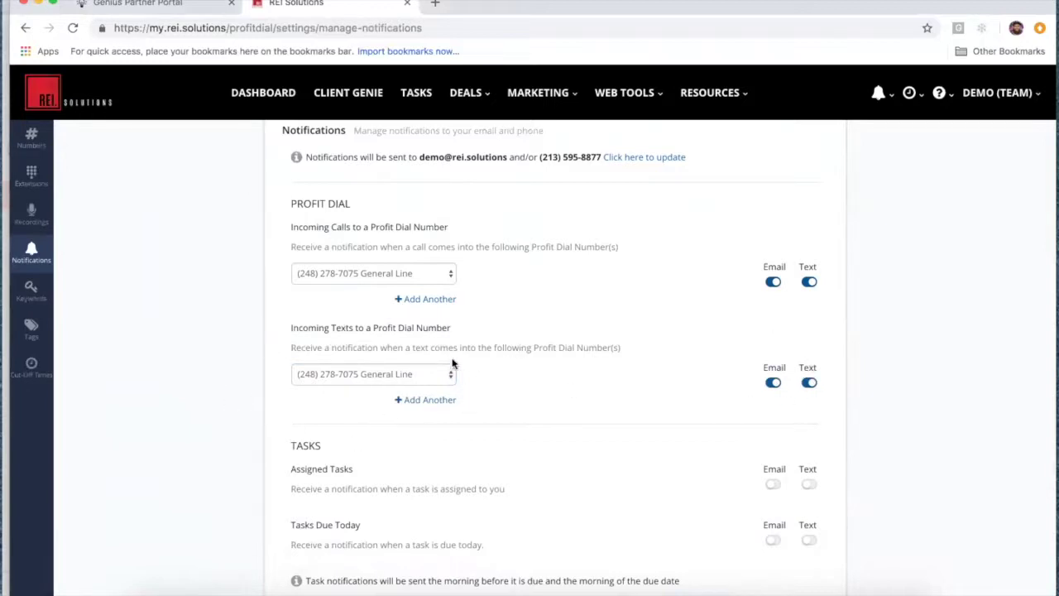
scroll(232, 382, down, 2)
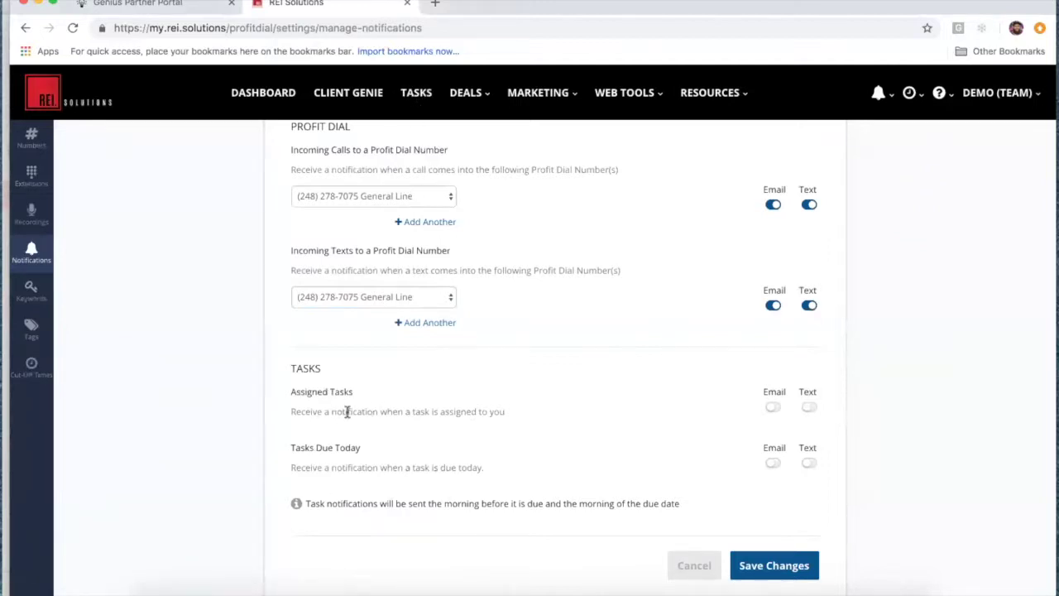
Step: Enable text for Assigned Tasks and email for Tasks Due Today, then save changes
click(810, 407)
click(772, 463)
scroll(687, 488, up, 3)
scroll(694, 463, down, 3)
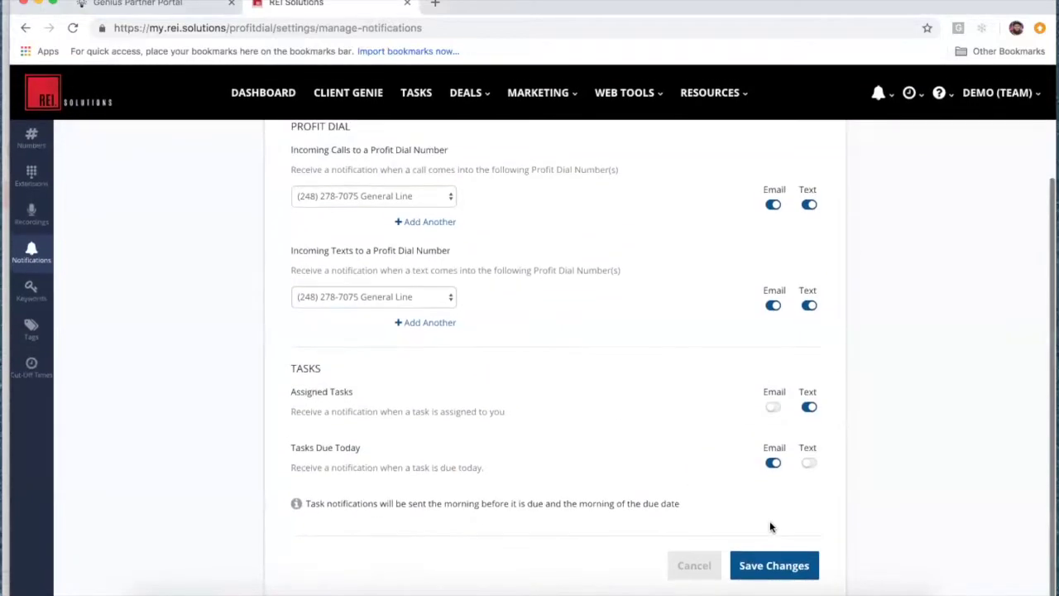
click(782, 565)
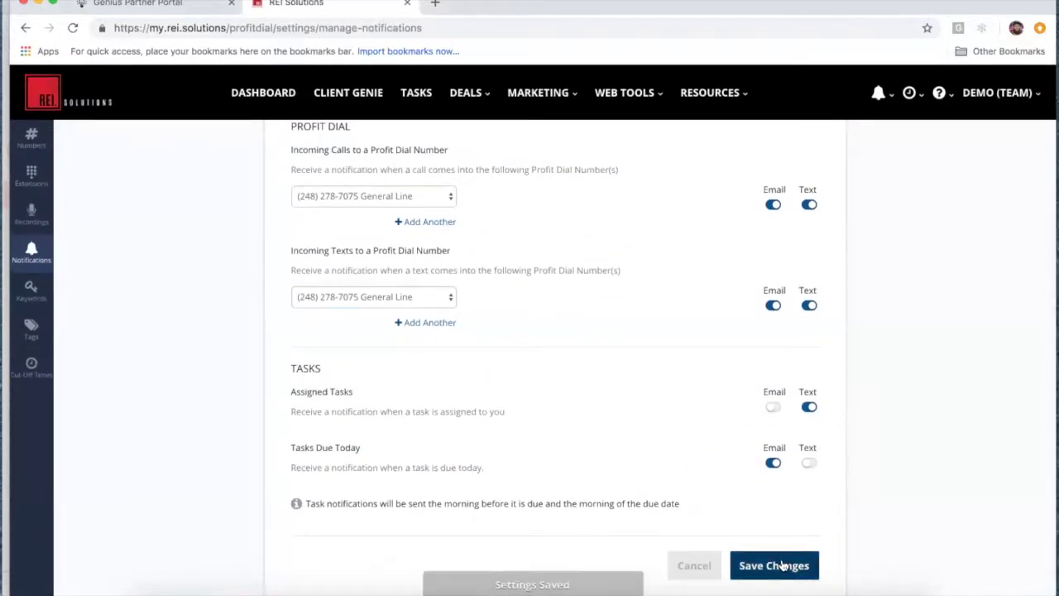
scroll(596, 418, up, 3)
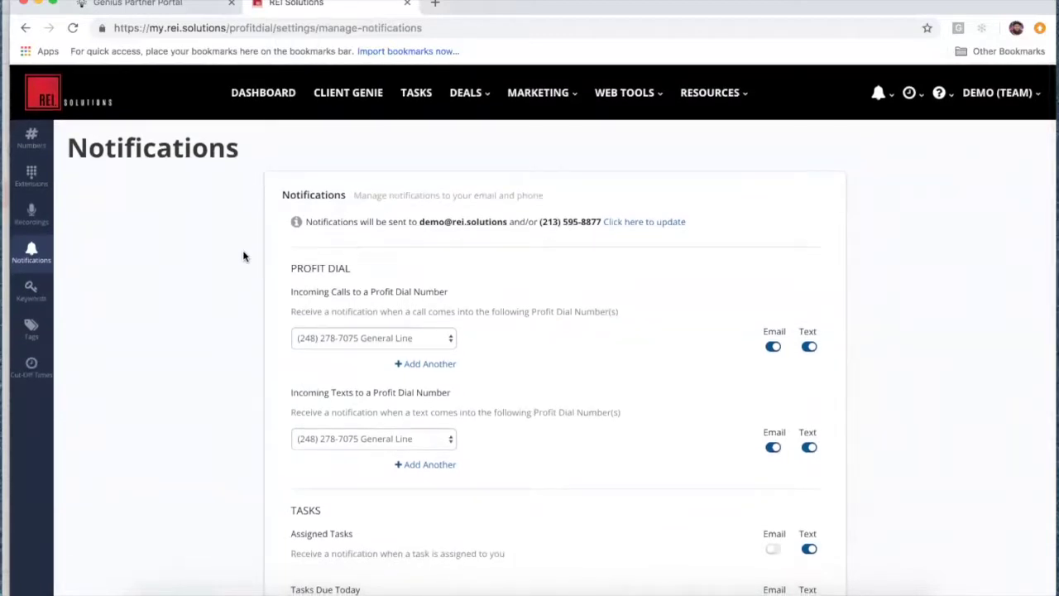
Step: Open the Keywords list, briefly checking the support options along the way
click(31, 291)
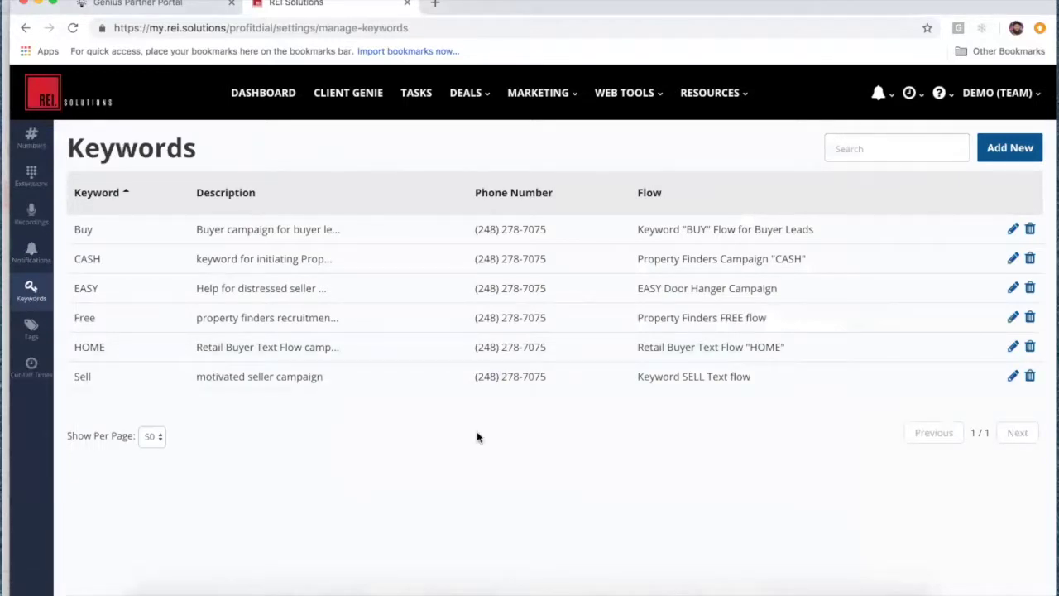
click(936, 94)
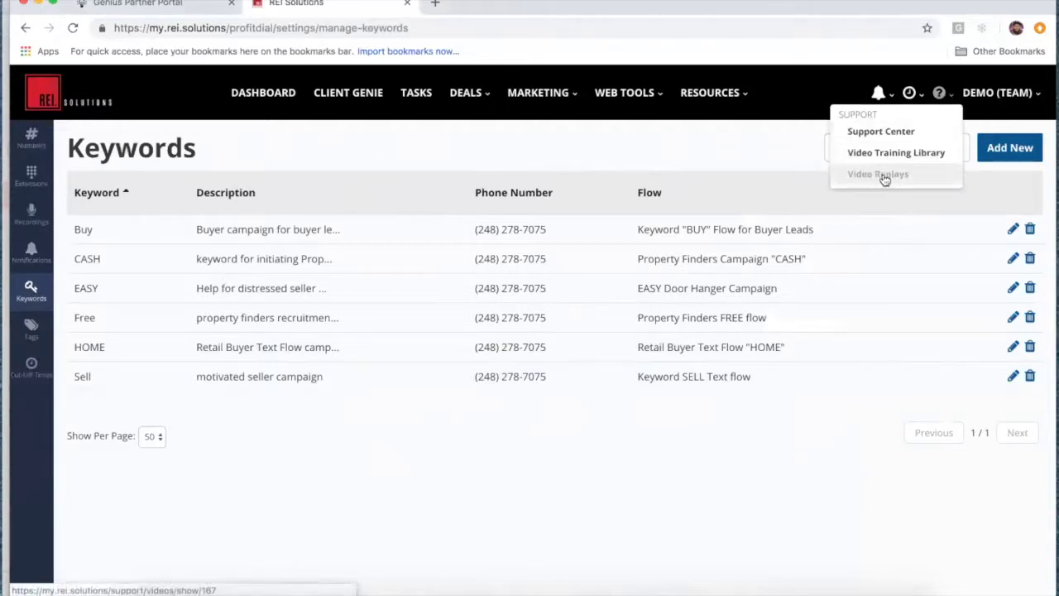
click(650, 136)
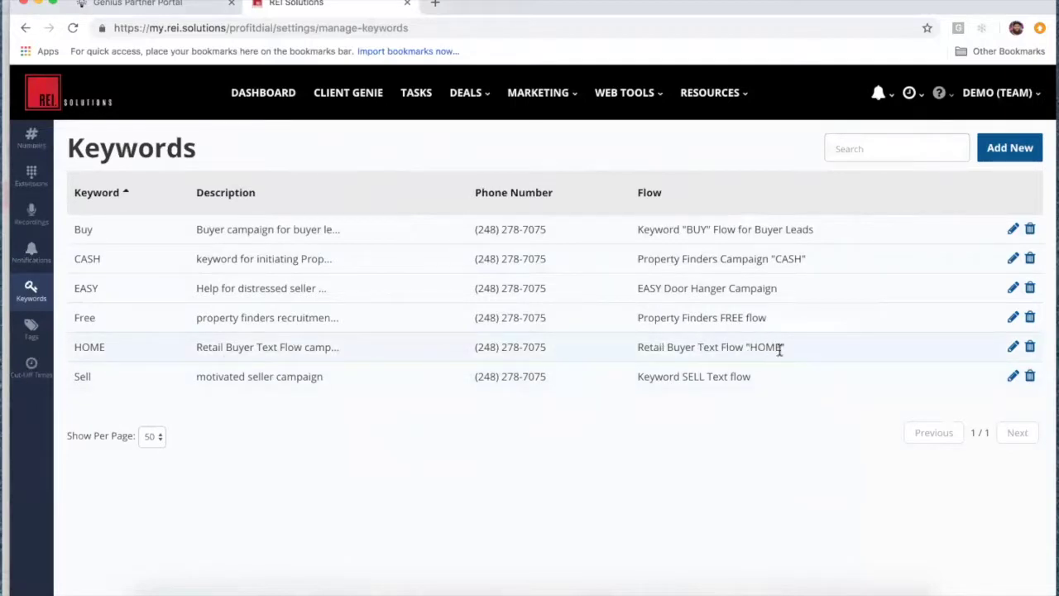
Step: Highlight HOME, FREE, EASY and SELL in the keyword flow names, then go to Manage Tags
drag(749, 347, 777, 347)
drag(719, 319, 742, 318)
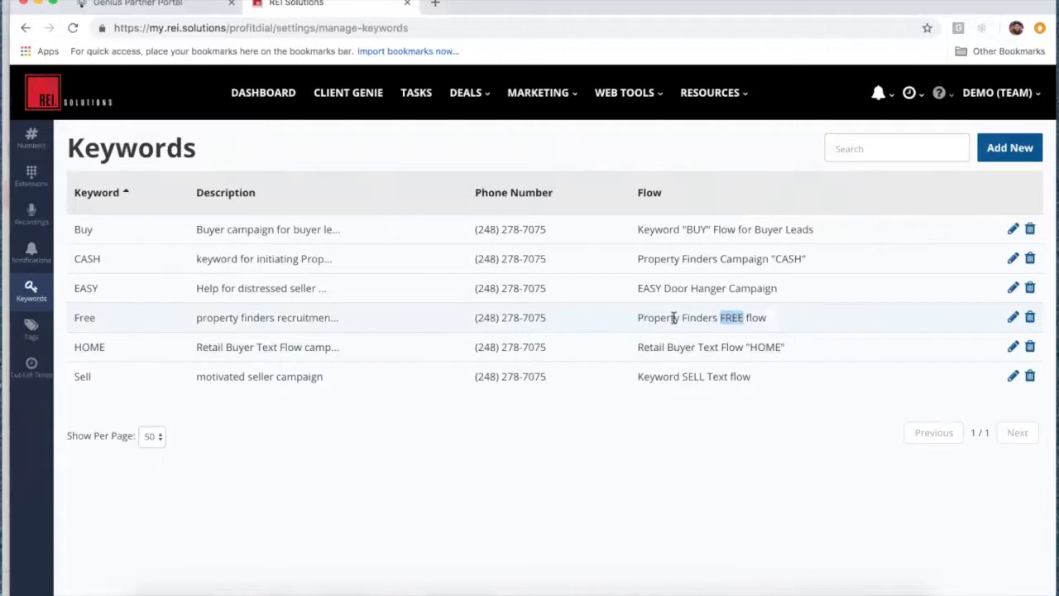
click(794, 323)
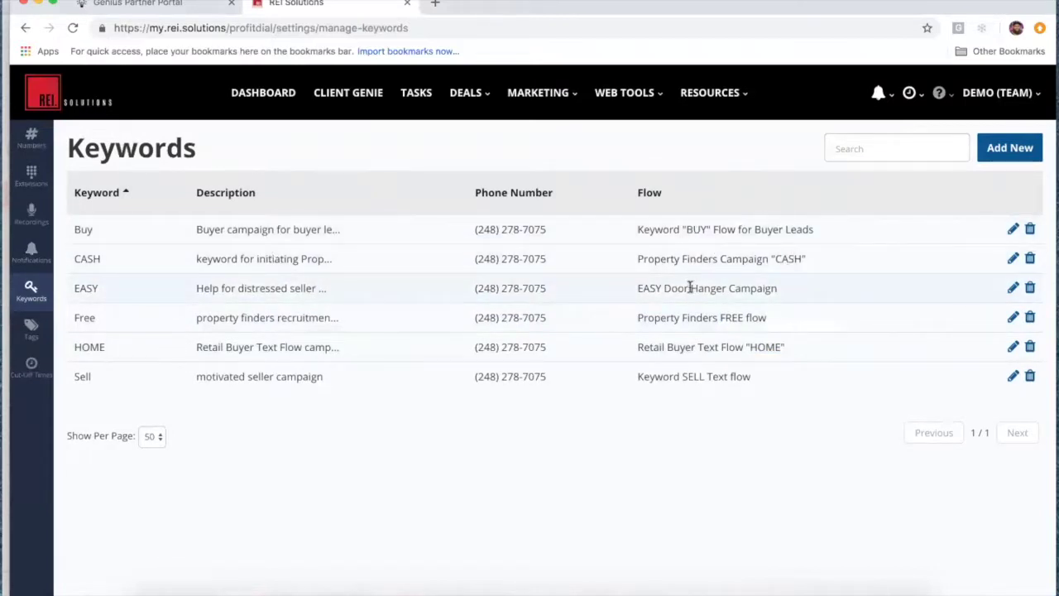
double_click(659, 289)
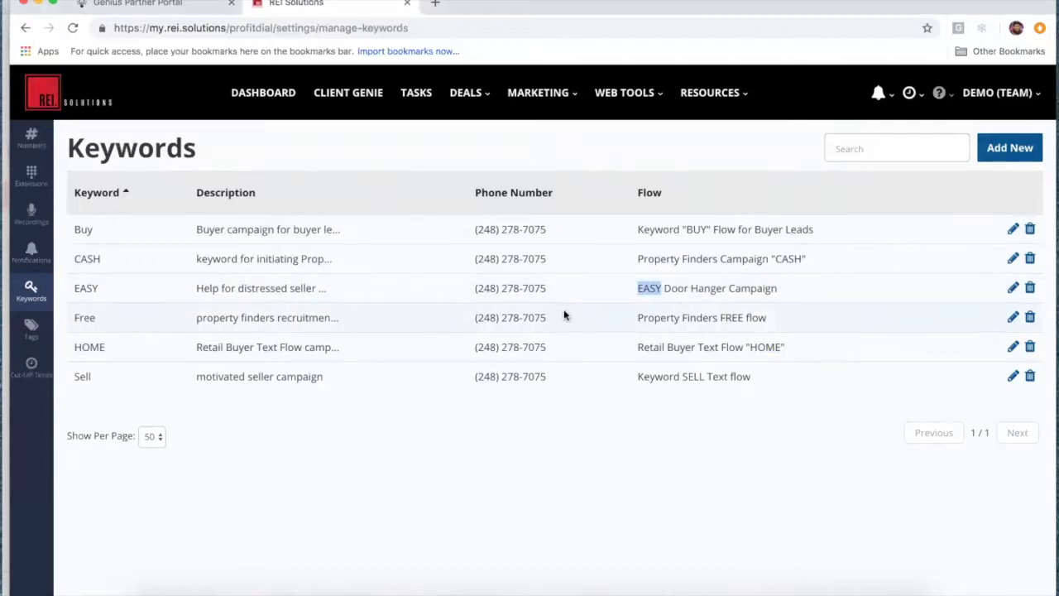
double_click(693, 376)
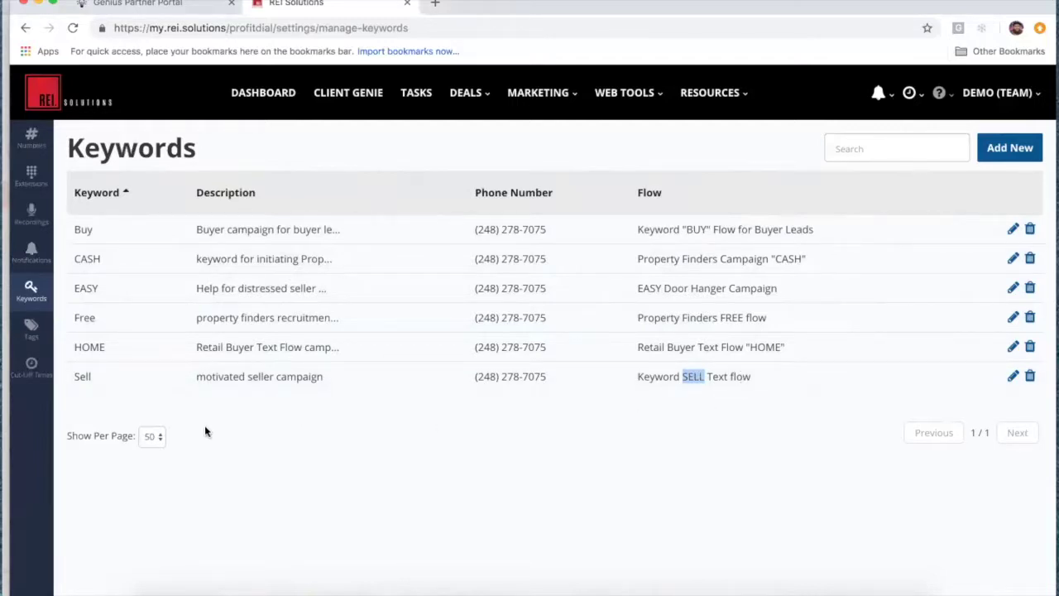
click(31, 329)
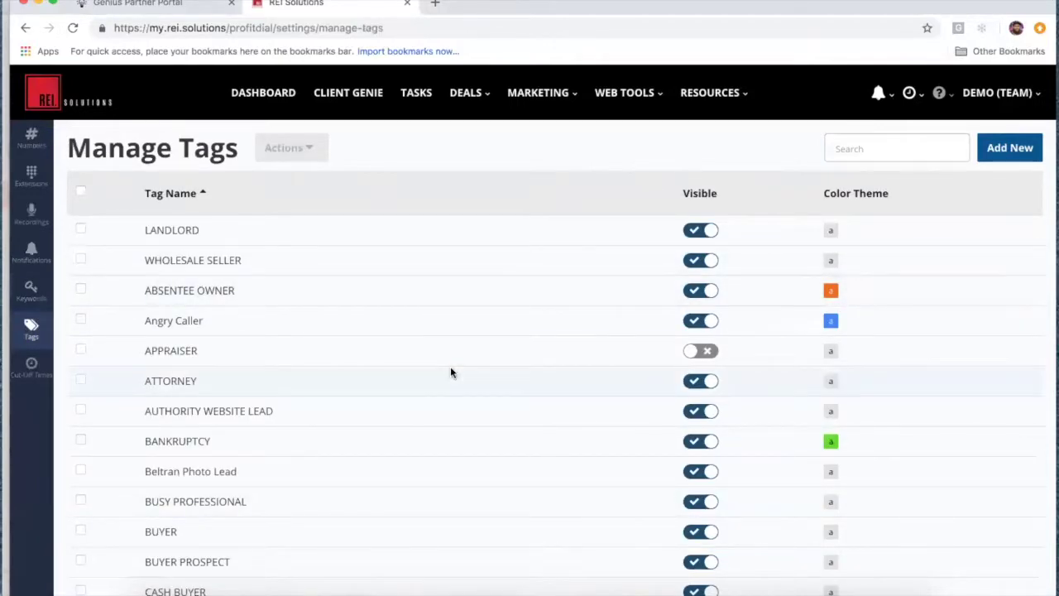
Step: Show the next page of tags and highlight the NO LEAD LEFT BEHIND tag name
scroll(450, 373, down, 3)
scroll(450, 372, down, 3)
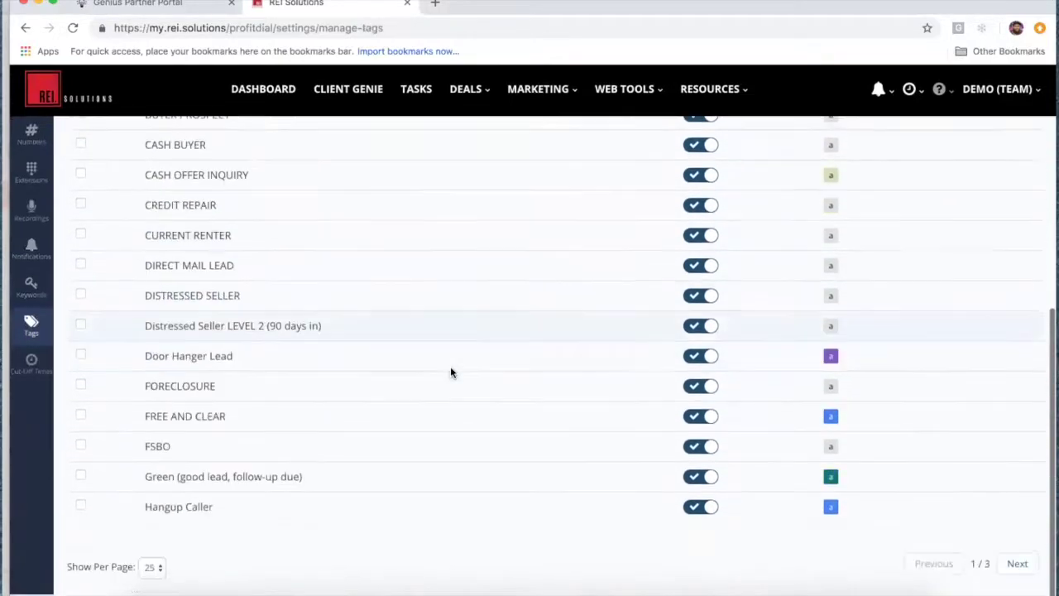
click(1021, 560)
scroll(532, 397, down, 4)
scroll(532, 399, up, 1)
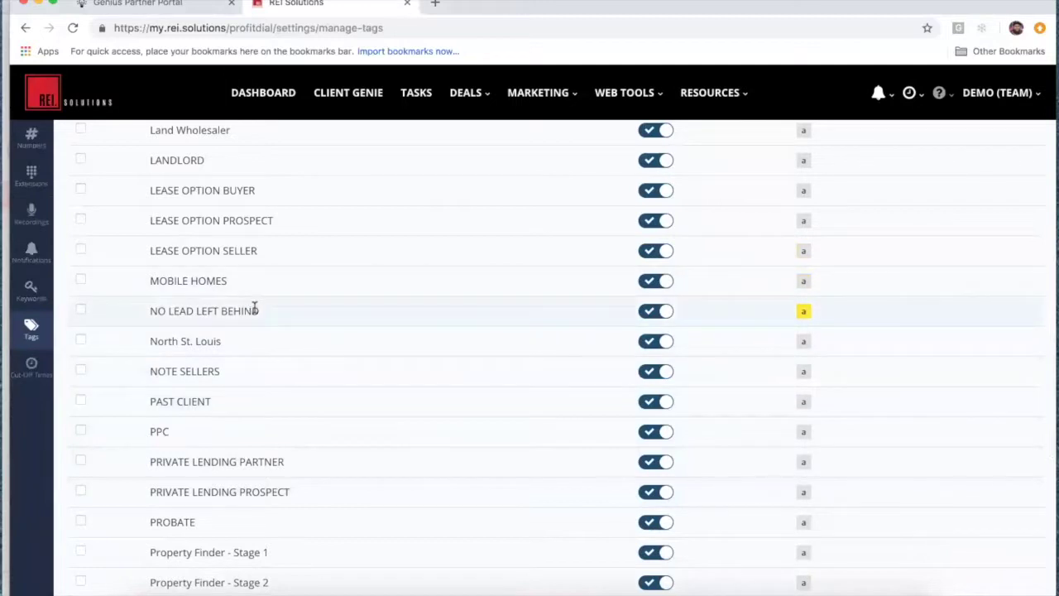
drag(258, 309, 145, 309)
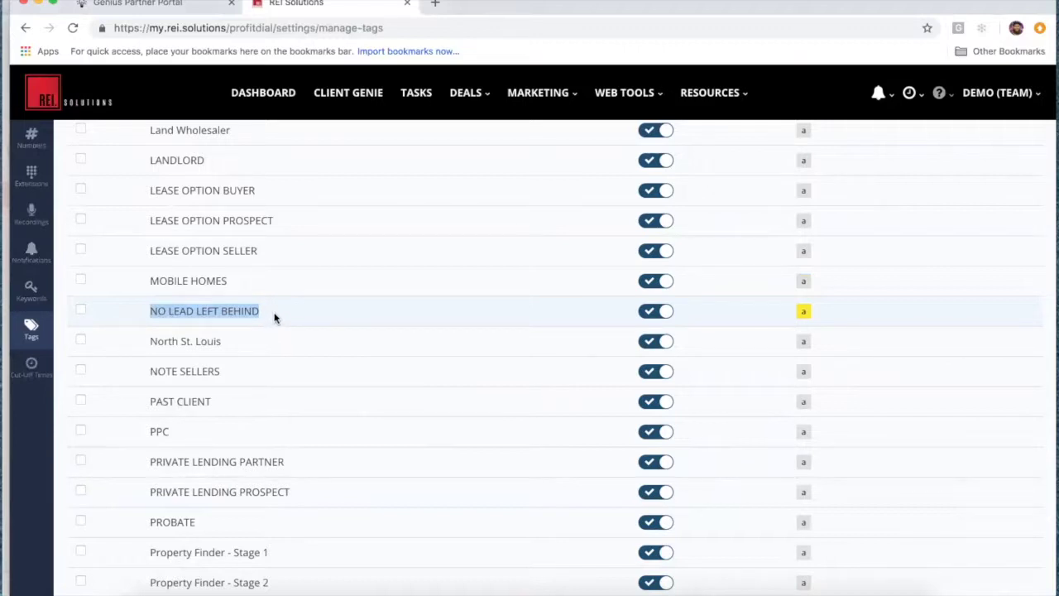
click(291, 326)
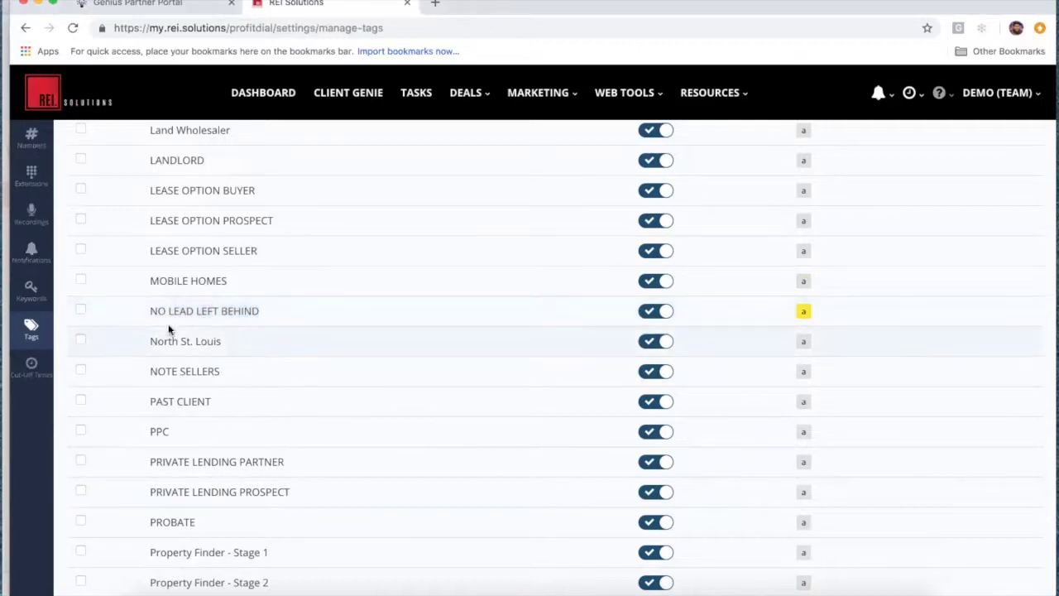
Step: Look over the tag list, then go to the automation Cut-Off Times settings
scroll(318, 369, up, 3)
scroll(318, 369, down, 5)
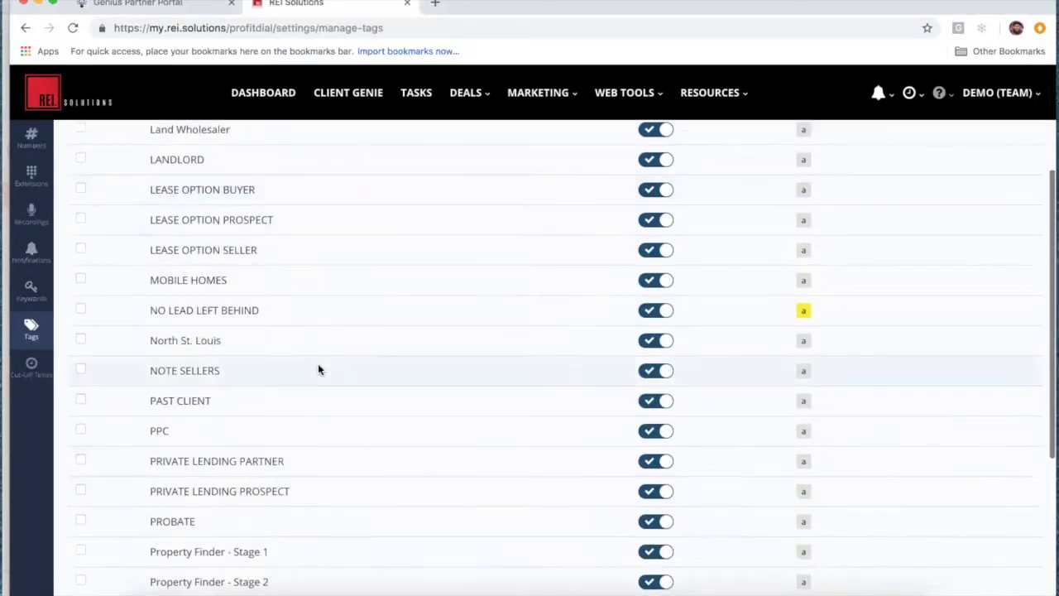
scroll(320, 369, down, 1)
scroll(319, 369, up, 3)
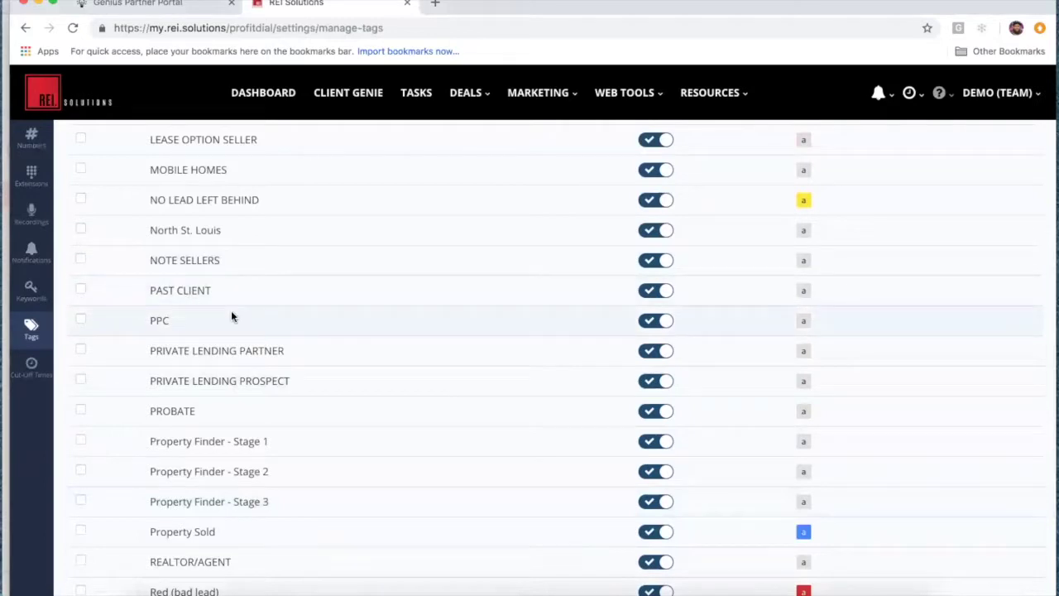
scroll(323, 313, down, 2)
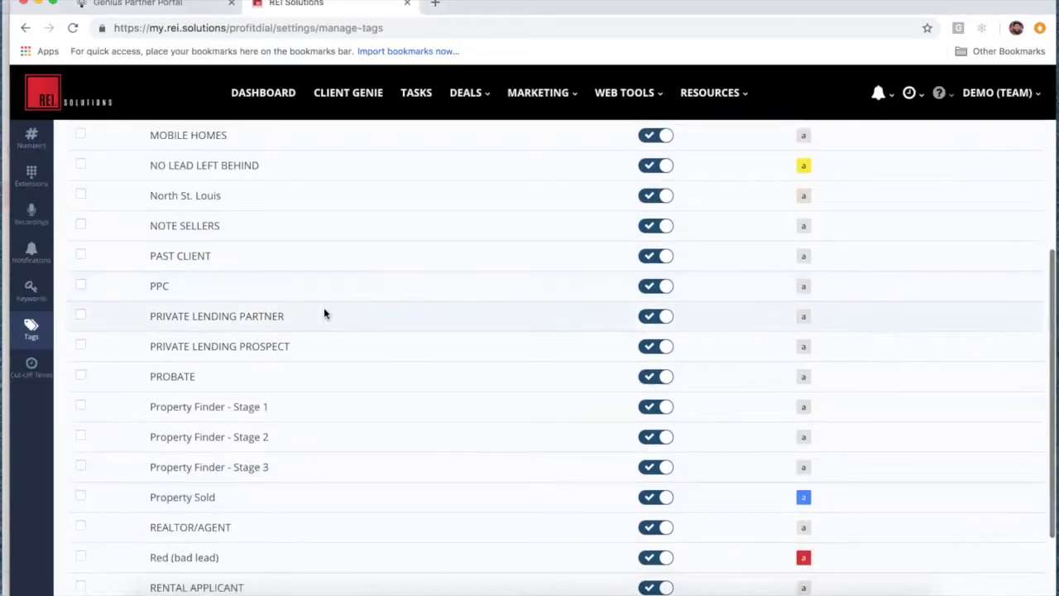
scroll(324, 311, up, 2)
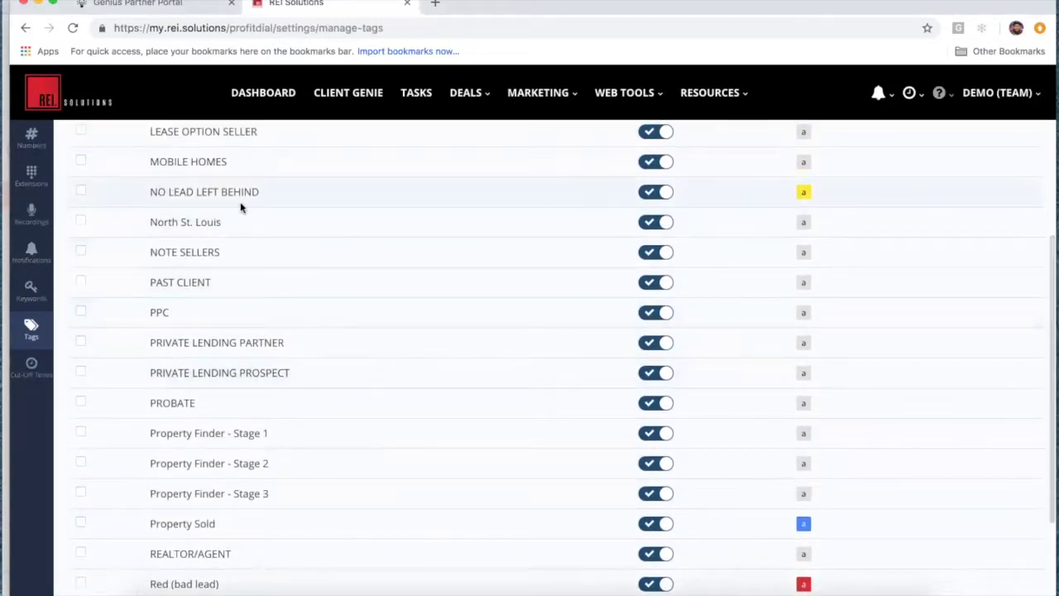
scroll(382, 311, up, 5)
scroll(382, 310, up, 2)
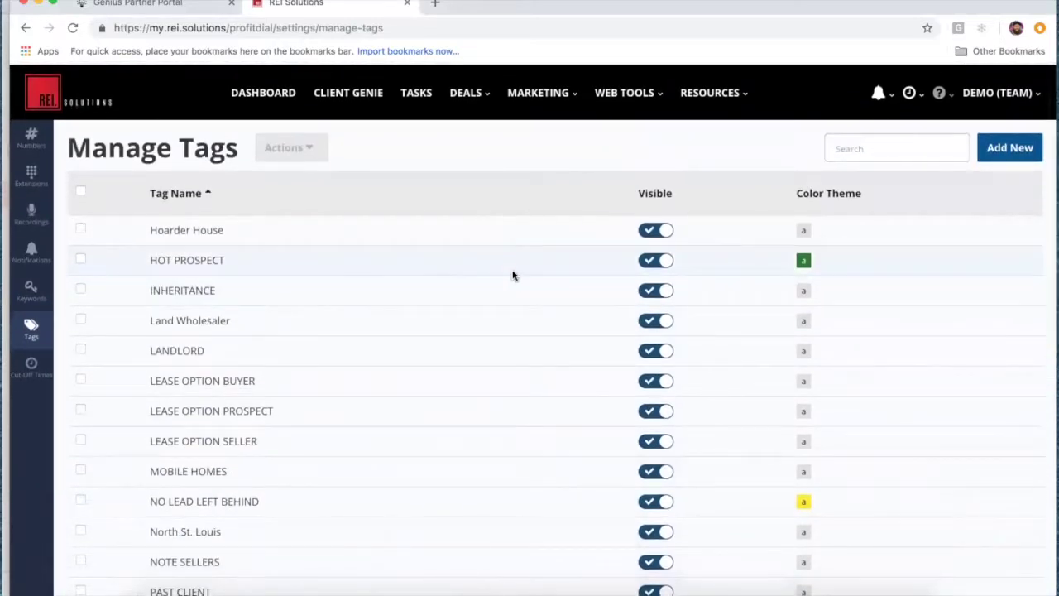
click(31, 367)
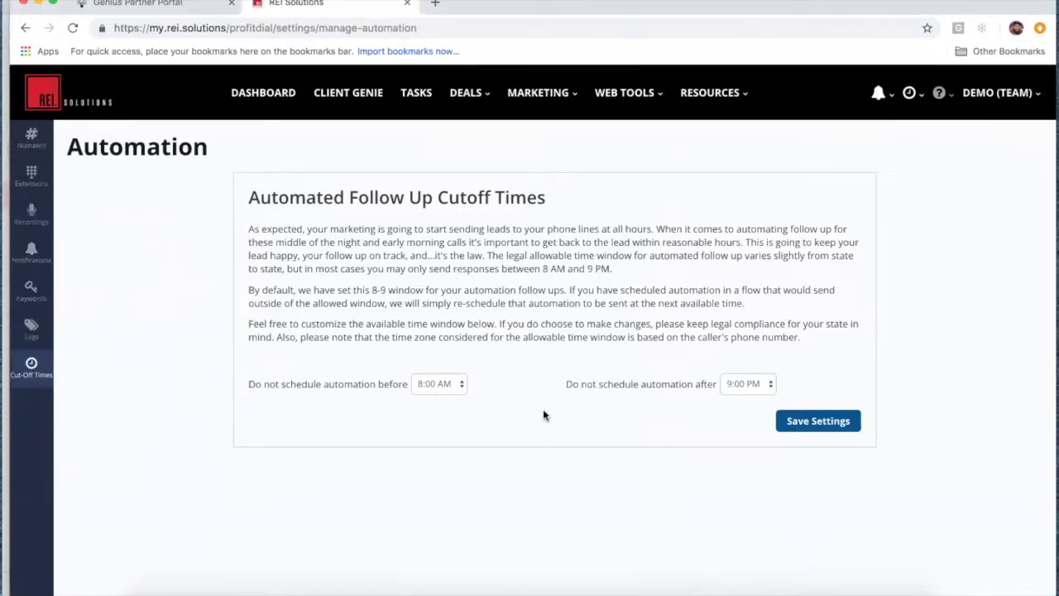
Step: Set 'Do not schedule automation after' to 6:00 PM instead of 9:00 PM and save
click(768, 382)
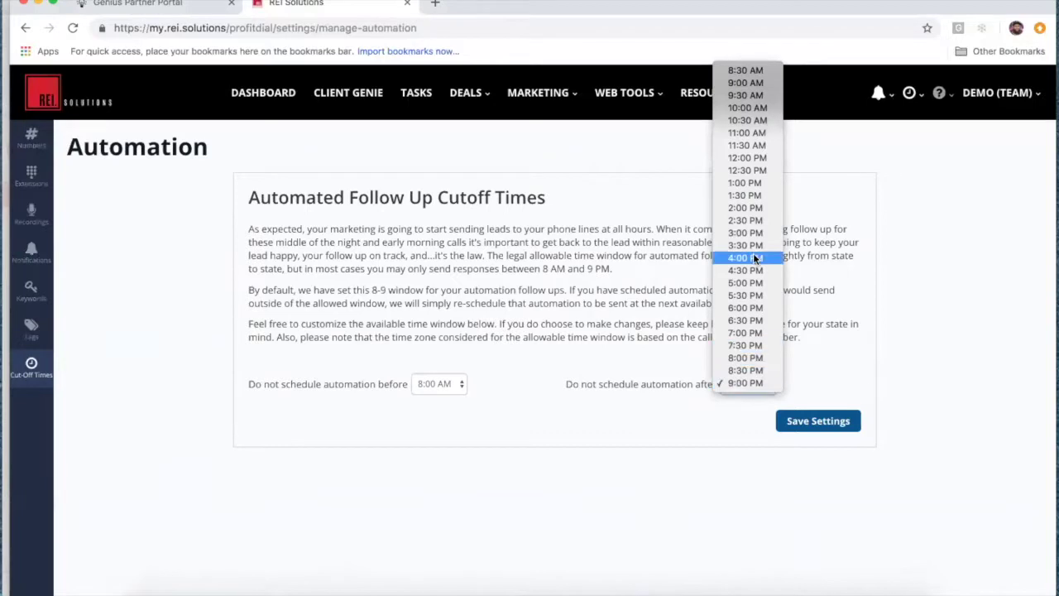
click(755, 307)
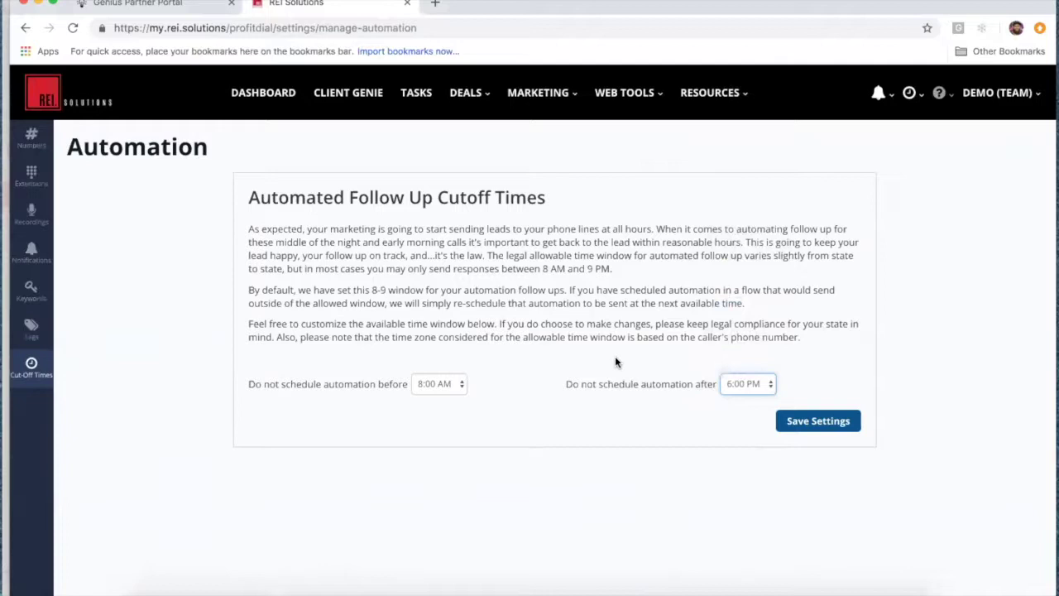
click(769, 385)
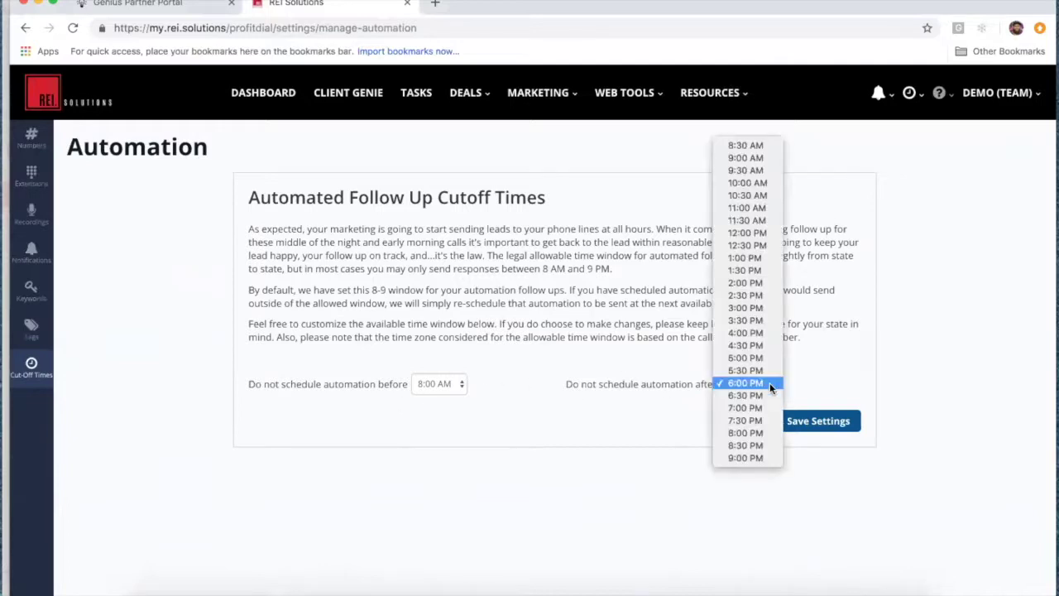
click(764, 462)
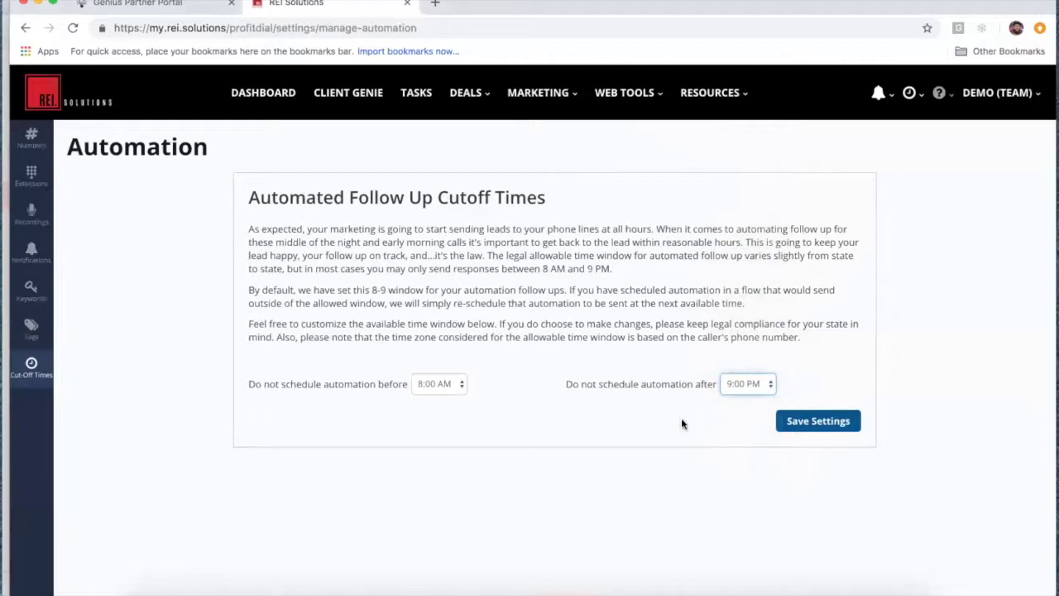
click(769, 383)
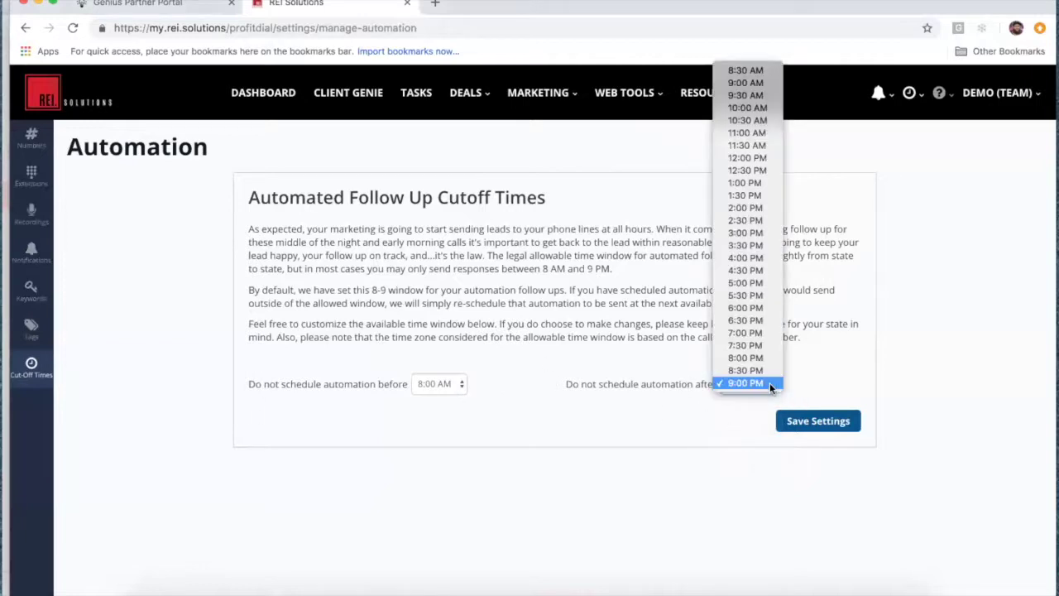
click(747, 310)
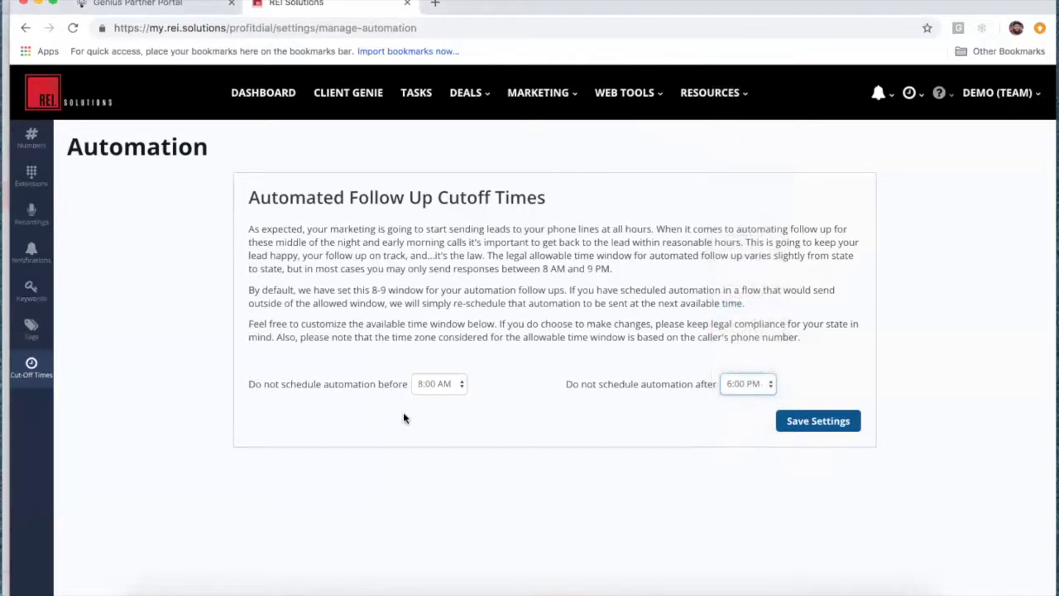
click(842, 422)
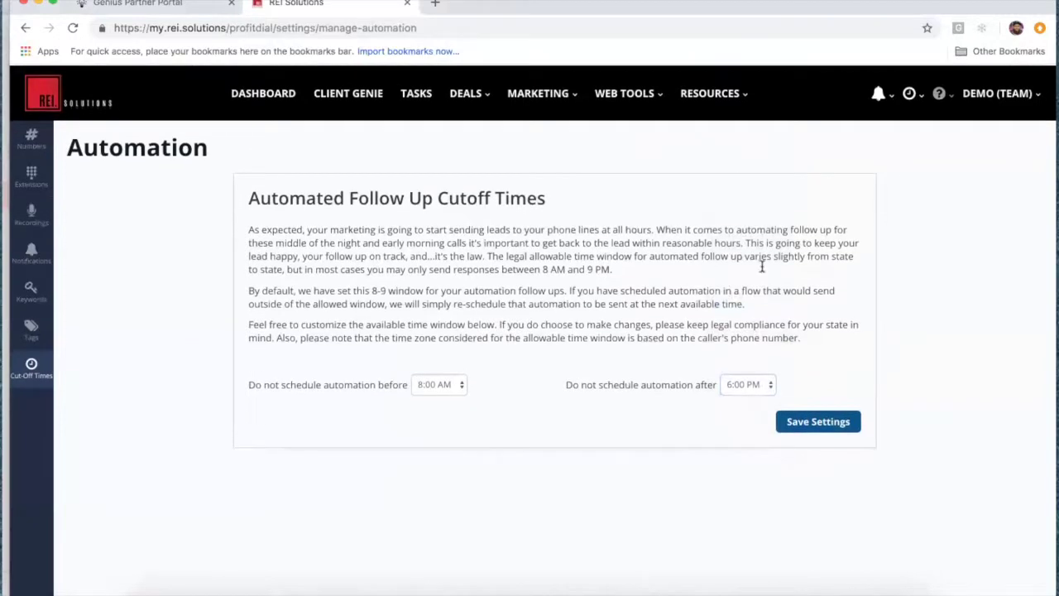
Step: From the Profit Dial Inbox, open the Compliance Center and read the TCPA robocall and texting guidance
click(570, 100)
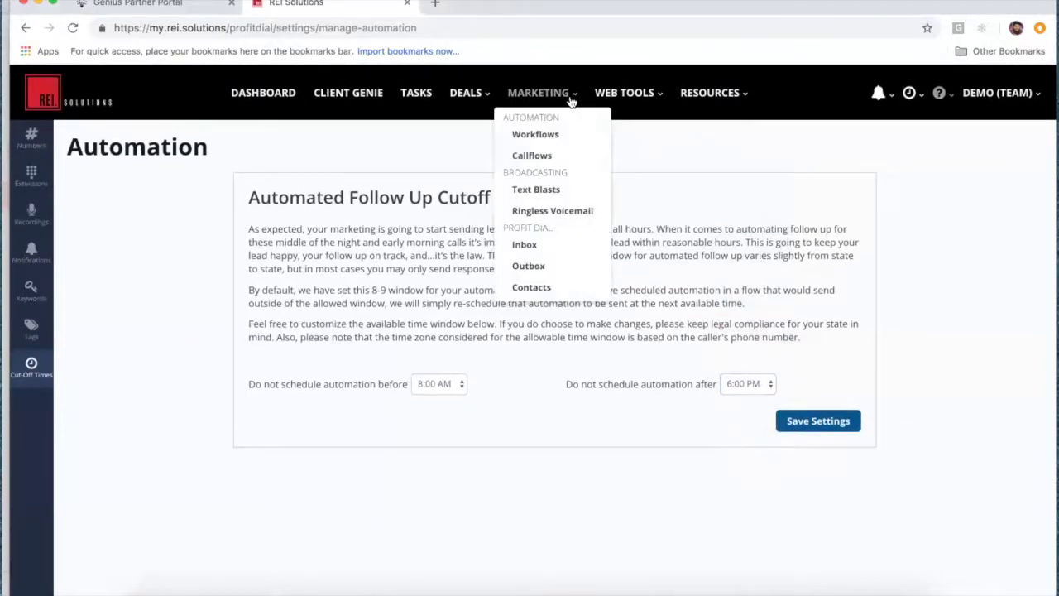
click(531, 246)
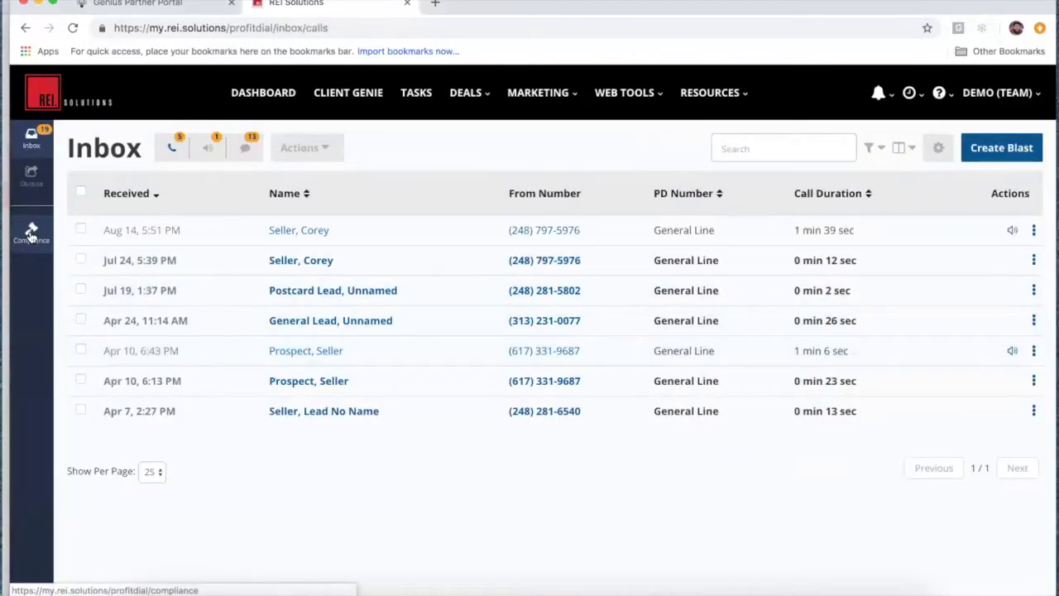
click(30, 234)
scroll(389, 319, down, 3)
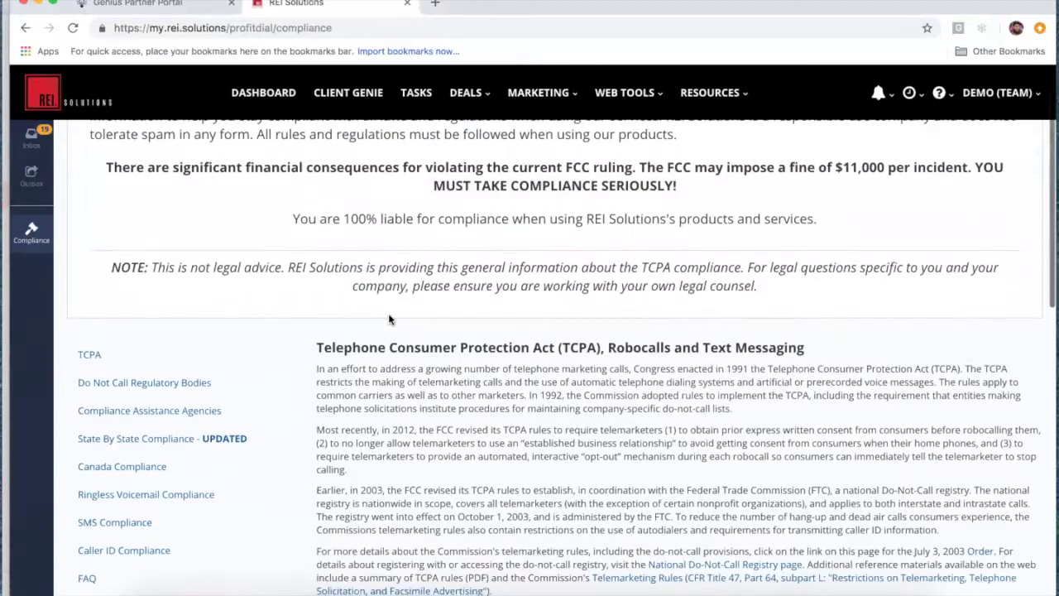
scroll(389, 319, down, 1)
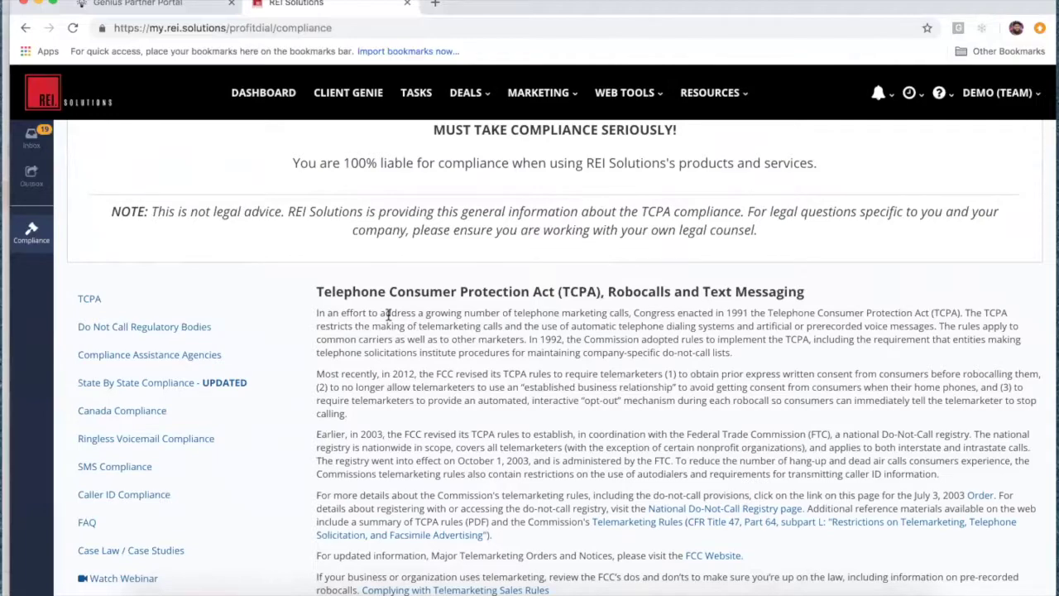
scroll(389, 314, down, 7)
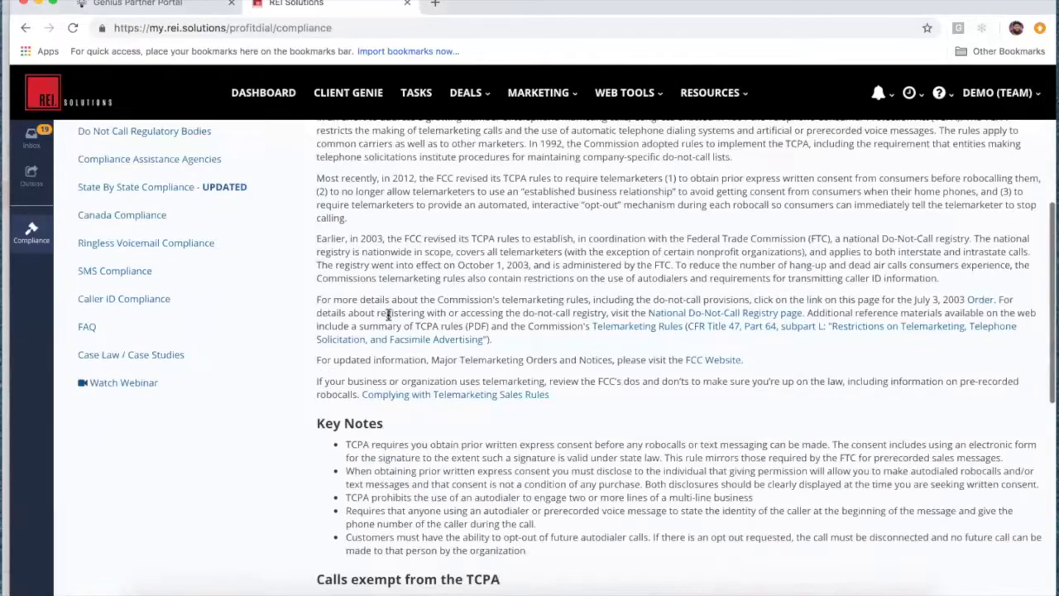
scroll(389, 314, up, 7)
scroll(388, 315, down, 1)
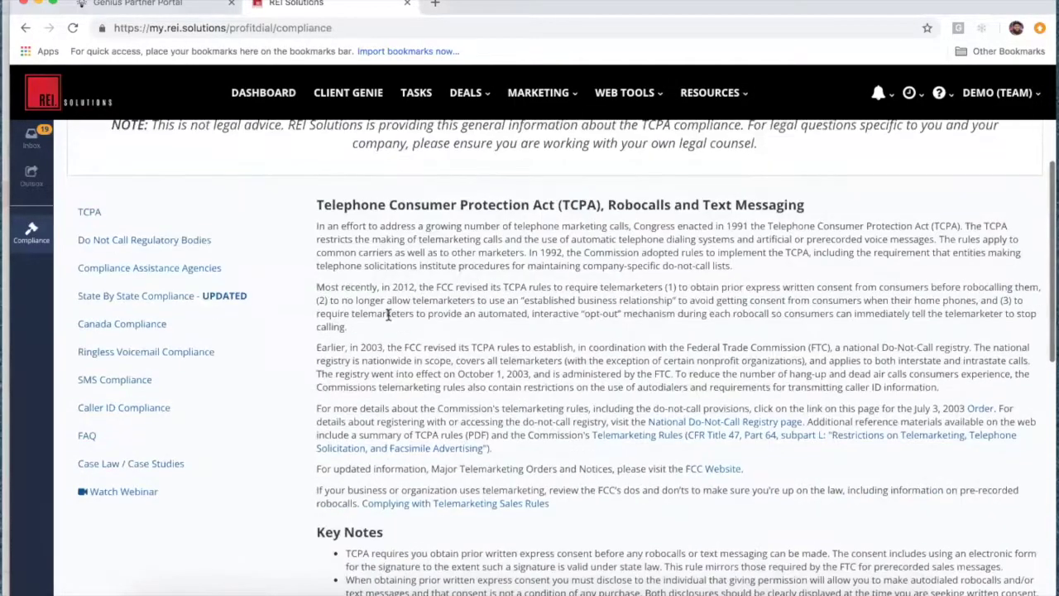
scroll(418, 406, down, 7)
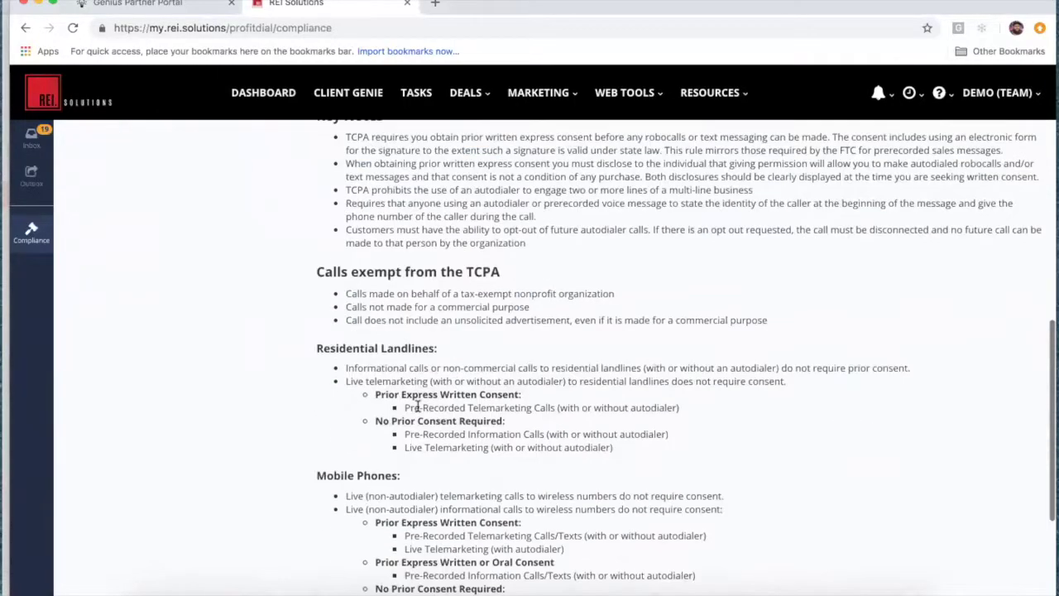
scroll(418, 405, down, 2)
scroll(418, 405, up, 8)
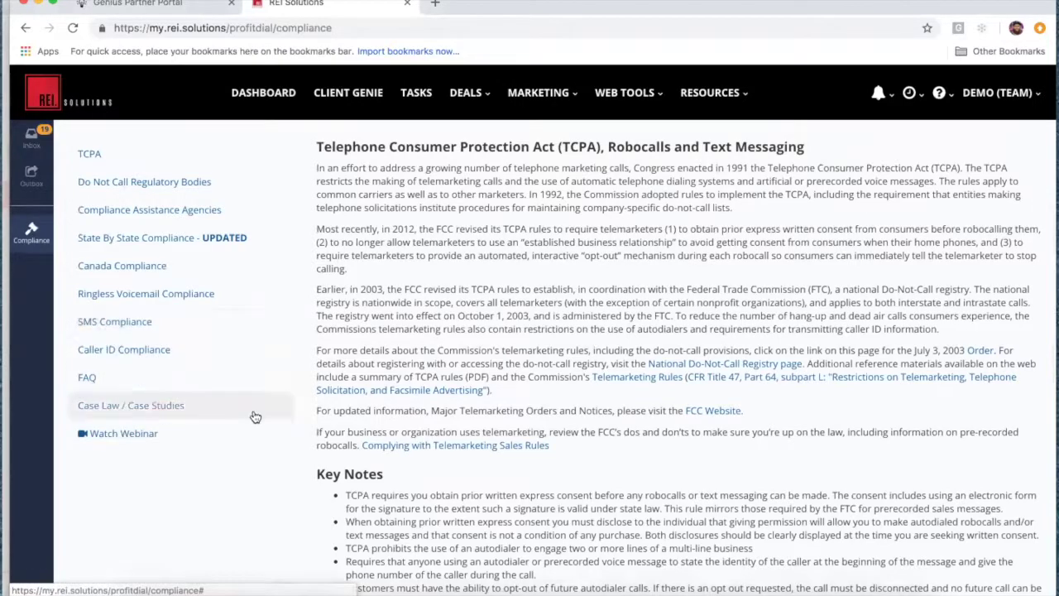
scroll(273, 409, up, 1)
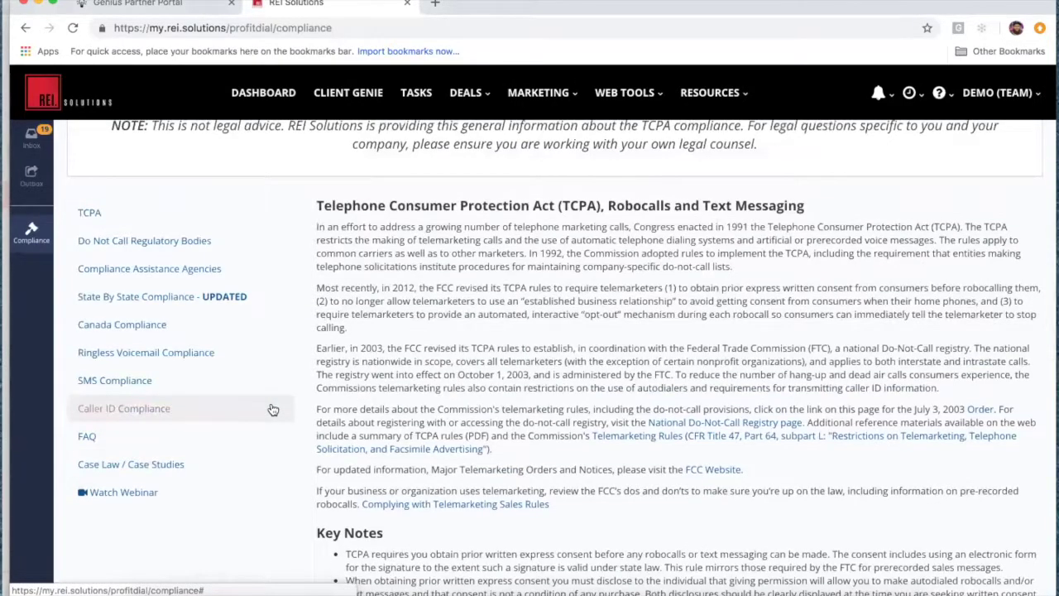
Step: Show State By State Compliance and highlight Arizona's and Michigan's allowed dialing hours
click(145, 299)
scroll(588, 413, down, 2)
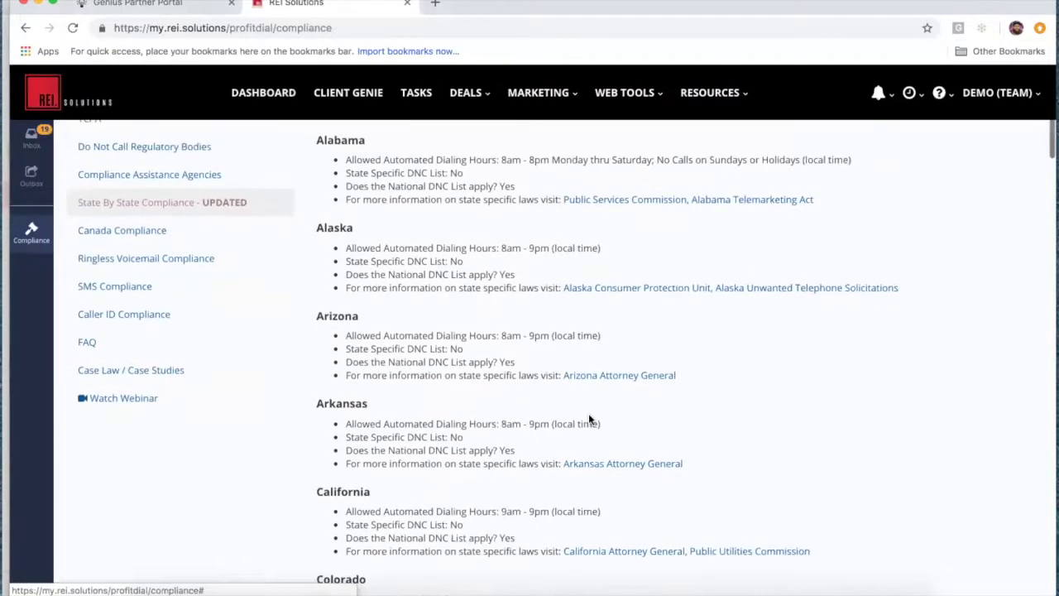
drag(500, 335, 551, 338)
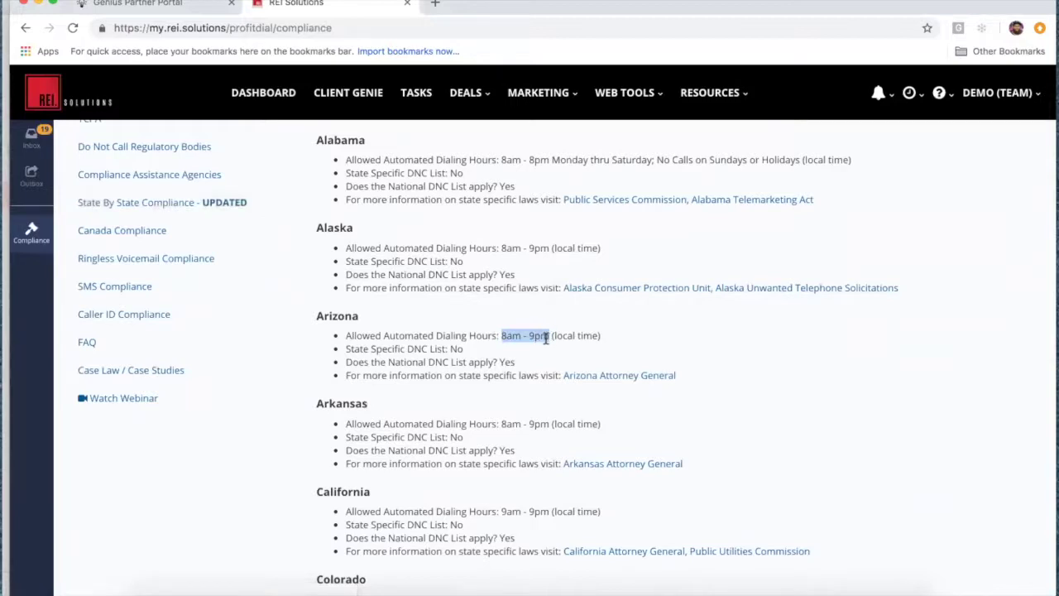
scroll(545, 336, down, 15)
scroll(546, 336, down, 10)
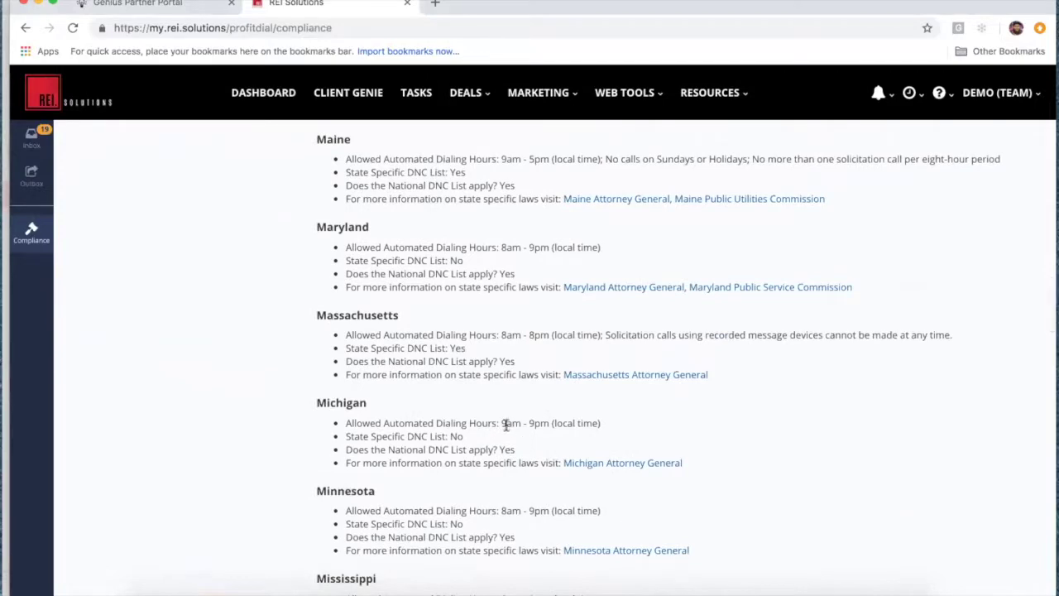
drag(500, 423, 546, 424)
scroll(546, 425, up, 20)
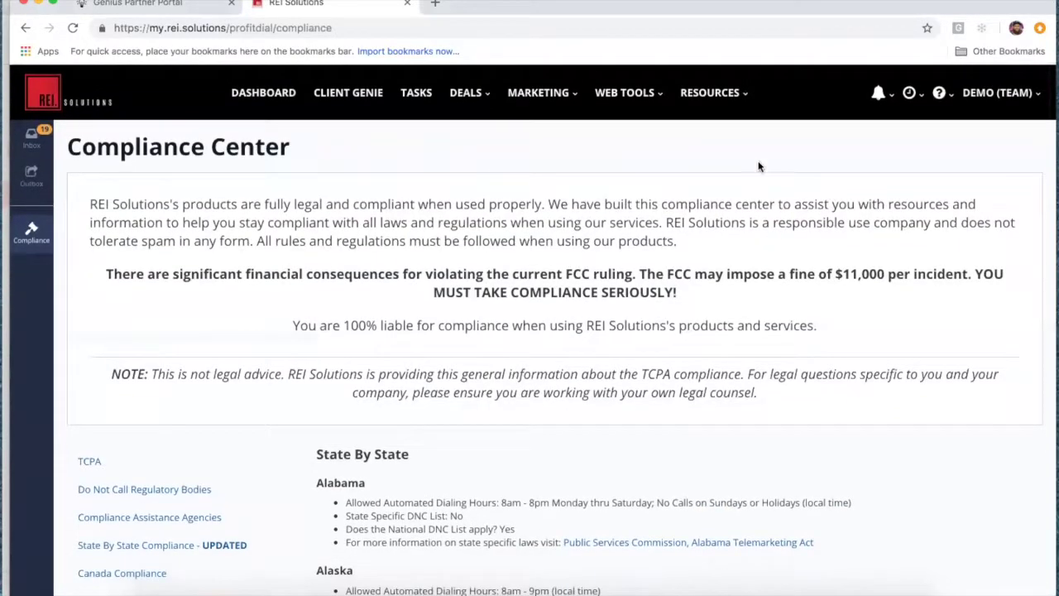
click(568, 99)
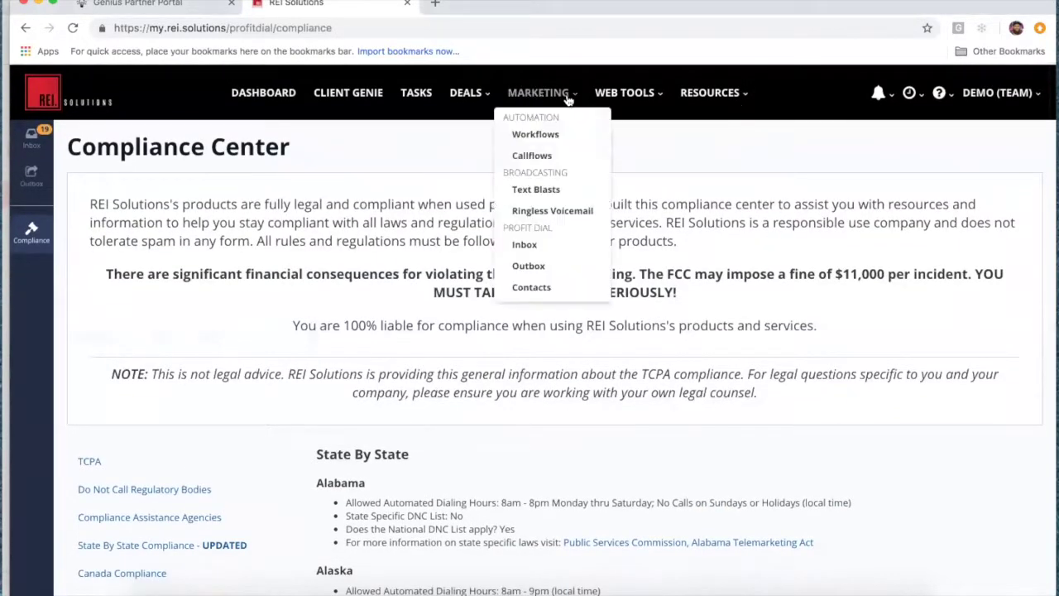
Step: From the Inbox settings, set the earliest follow-up time in Cut-Off Times to 9:00 AM and save
click(528, 247)
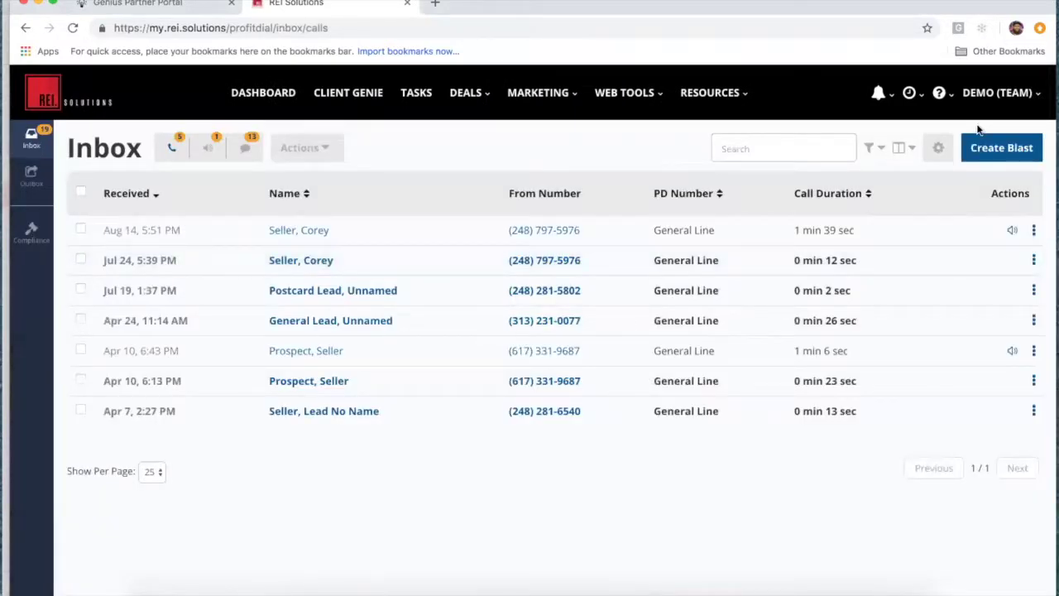
click(938, 147)
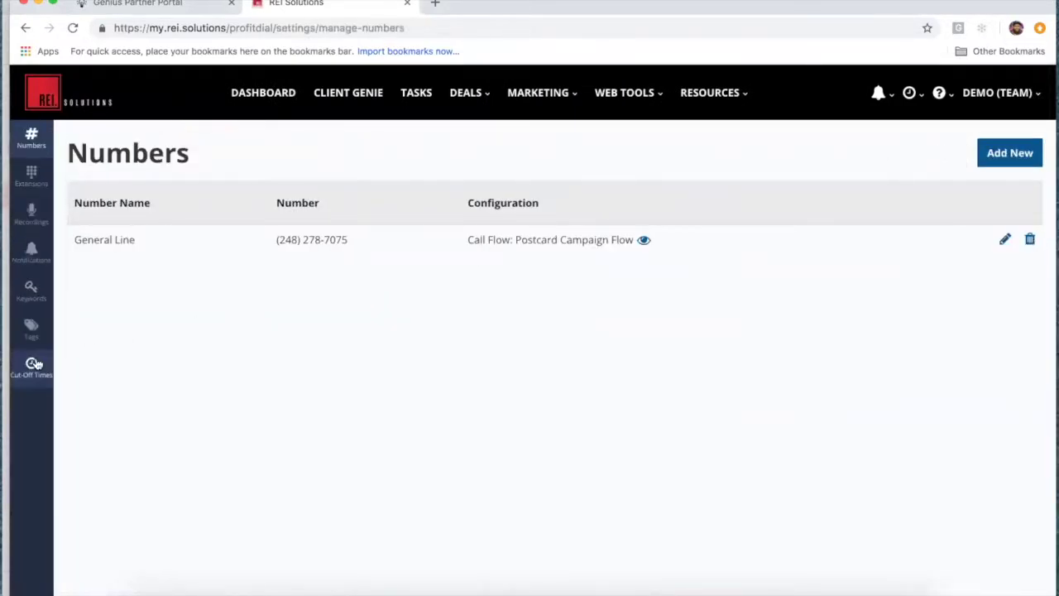
click(35, 364)
click(460, 384)
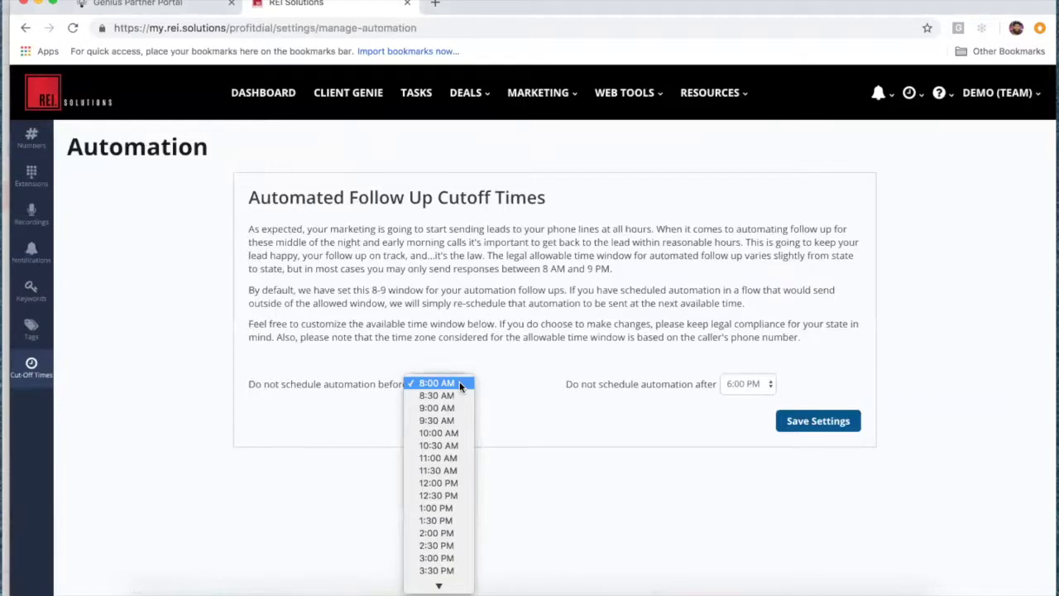
click(456, 405)
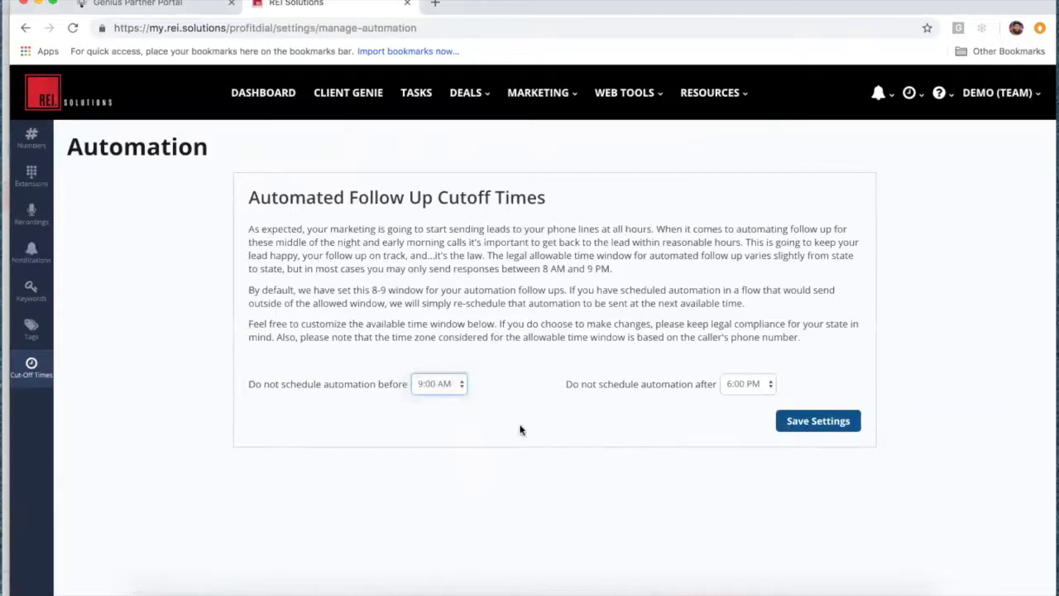
click(841, 430)
click(559, 102)
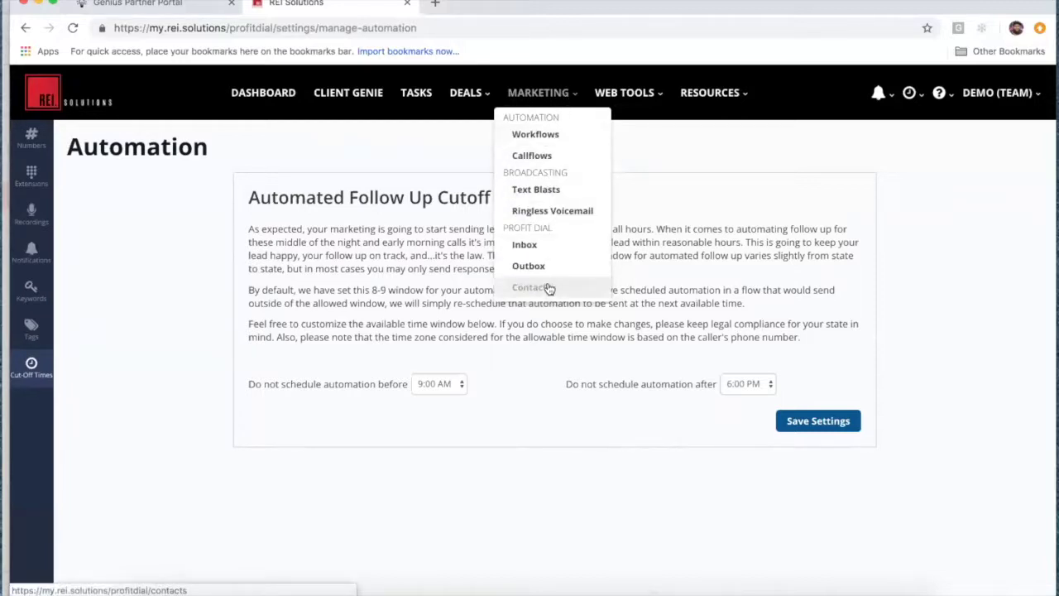
Step: Open the Profit Dial Inbox and its Filters dialog for Date Received and PD number
click(530, 246)
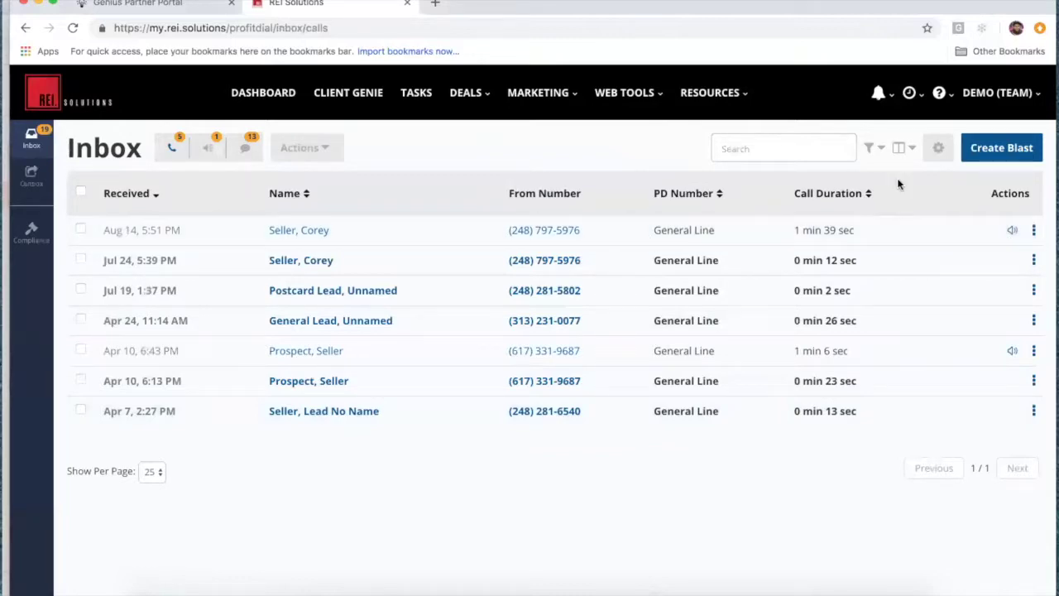
click(879, 150)
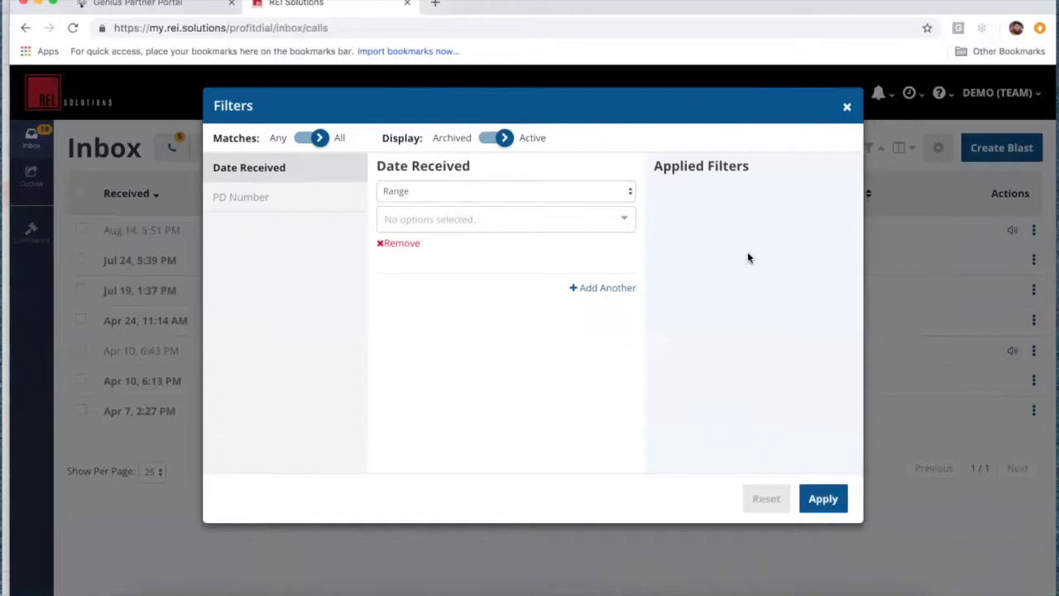
click(847, 110)
click(912, 151)
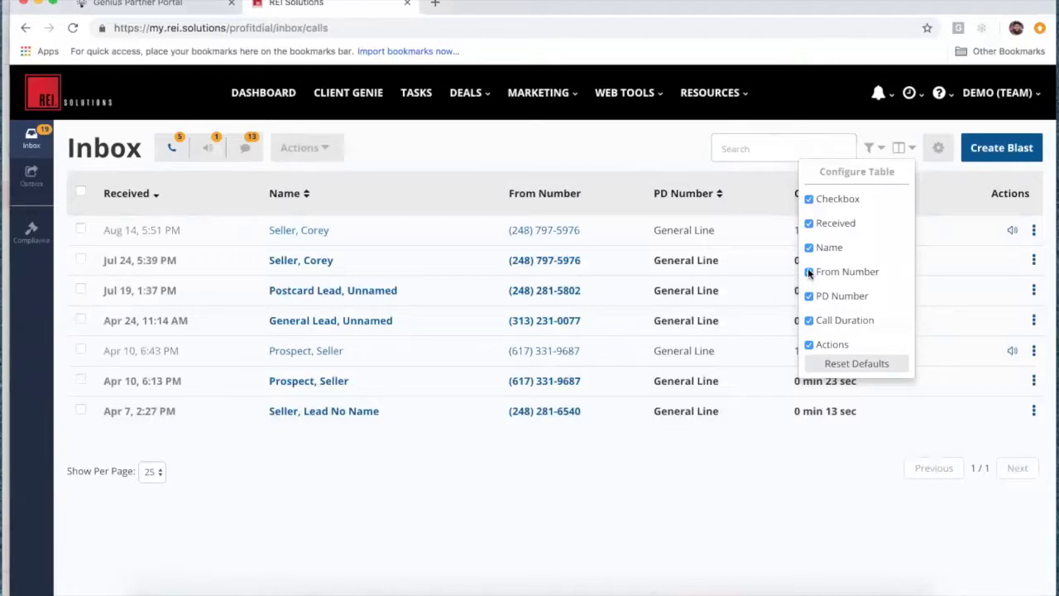
click(809, 296)
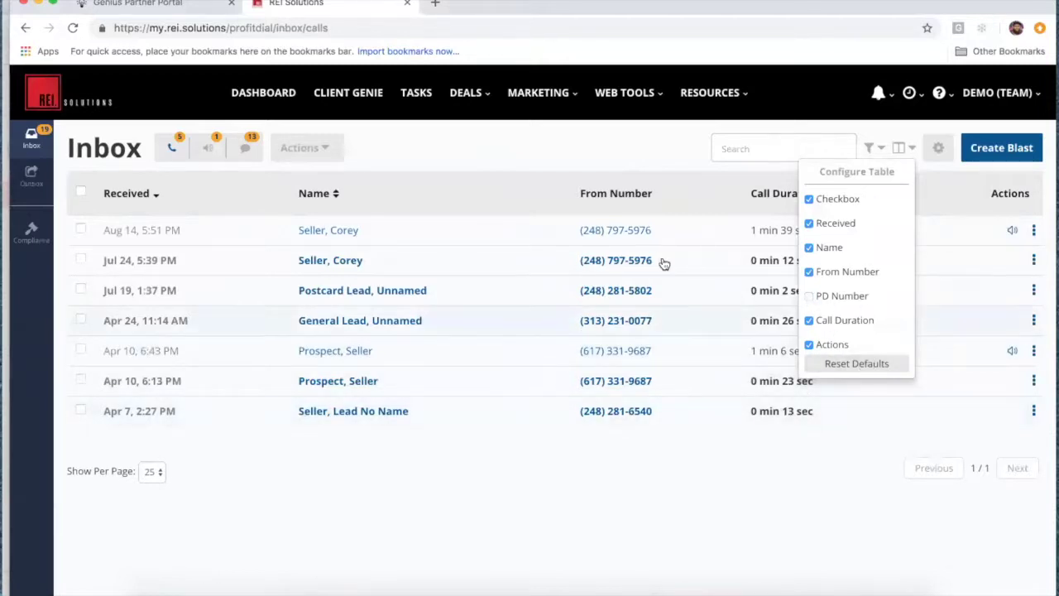
click(810, 297)
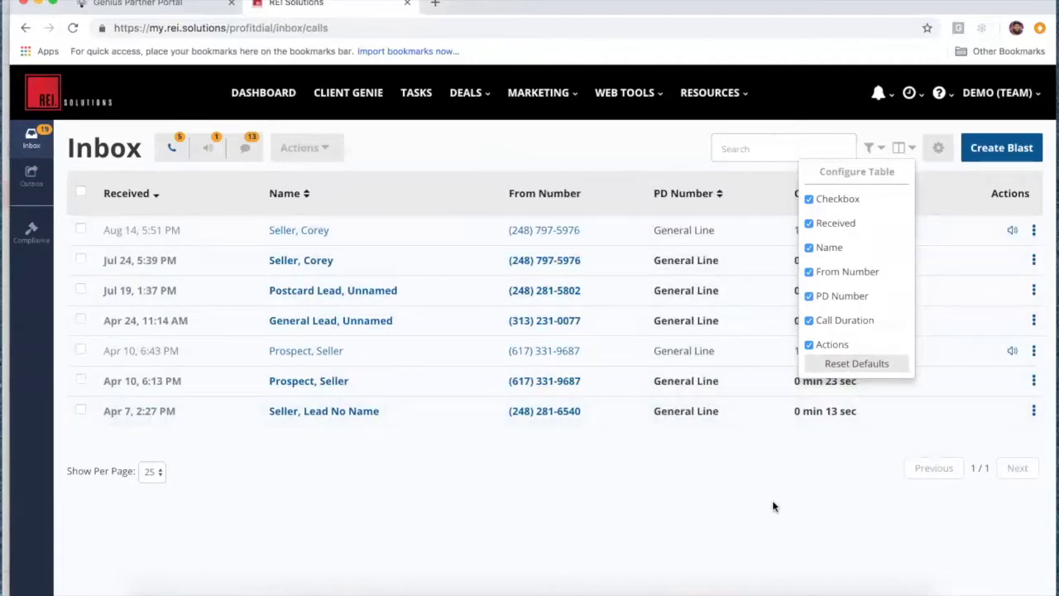
click(545, 511)
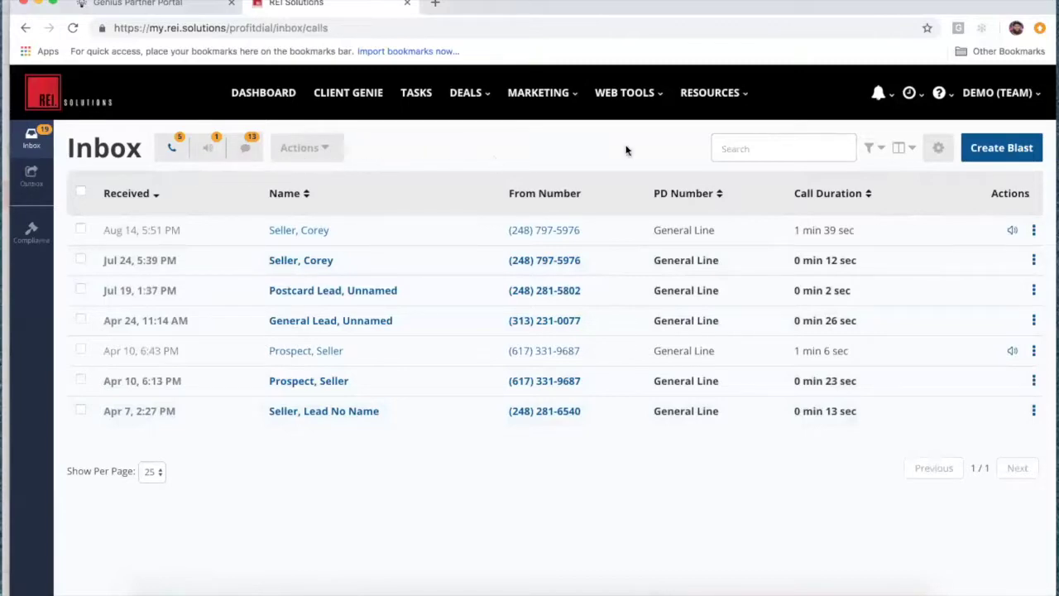
Step: Start an email blast from the Demo Account profile targeting the DISTRESSED SELLER tag group
click(992, 151)
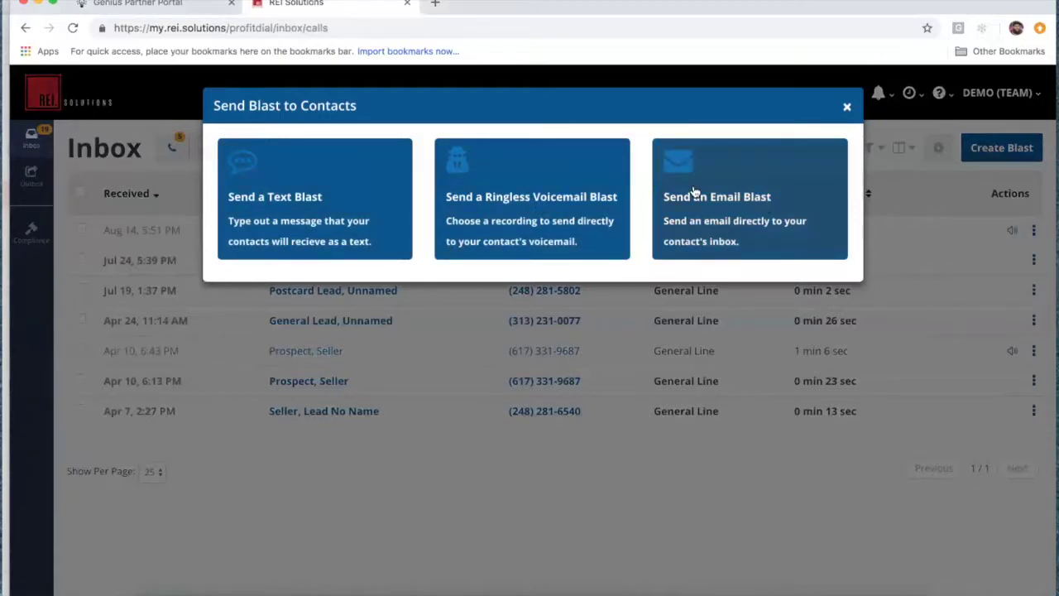
click(755, 196)
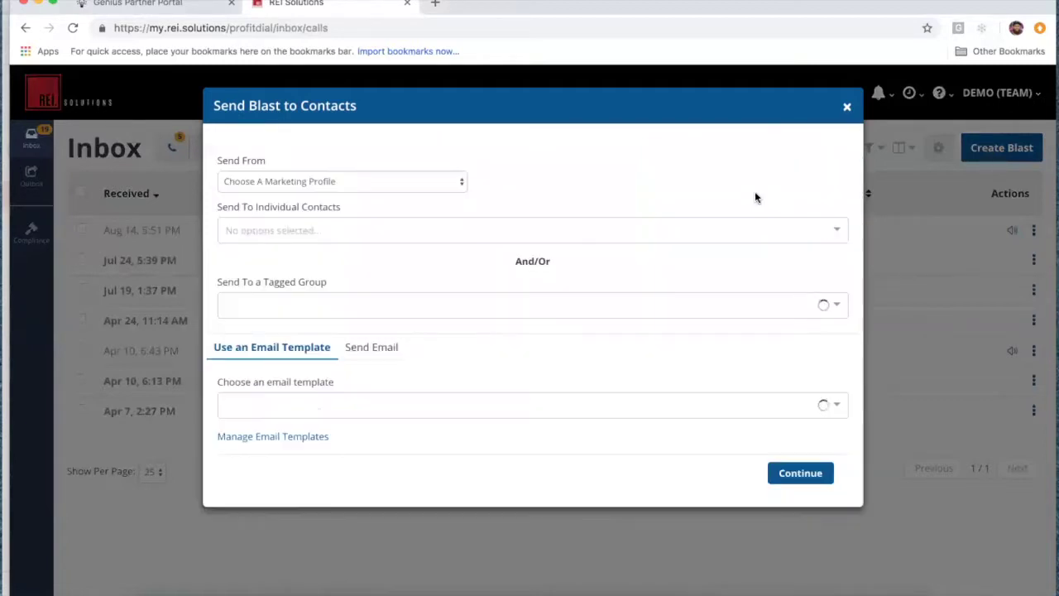
click(359, 183)
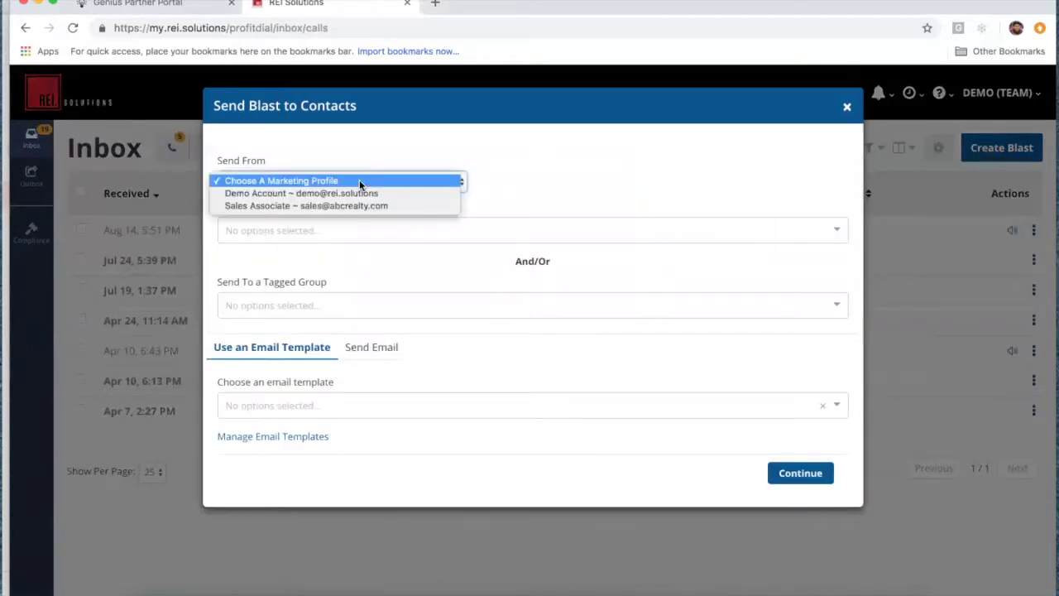
click(357, 196)
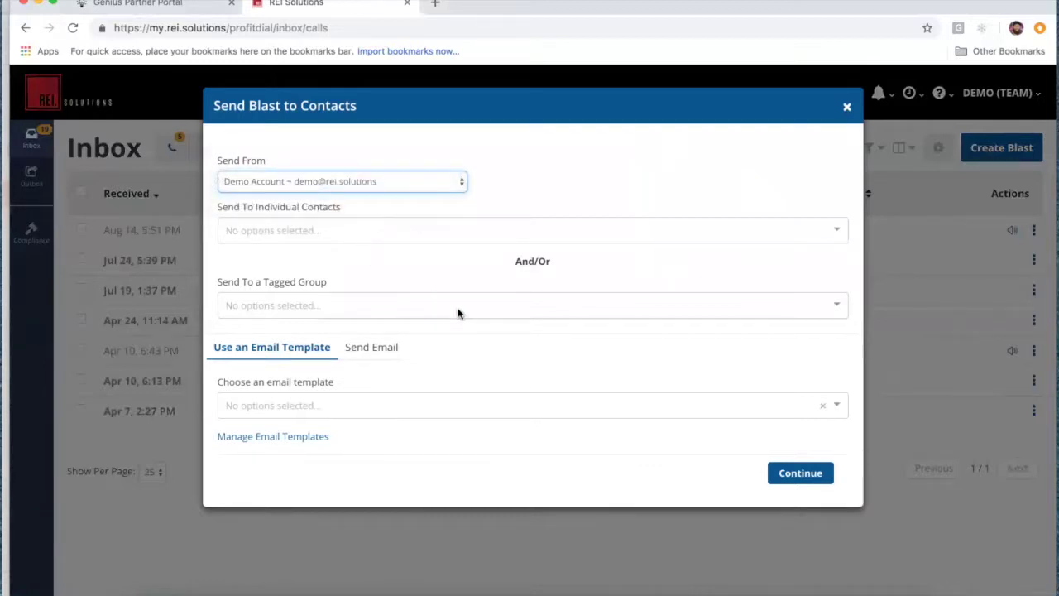
click(346, 230)
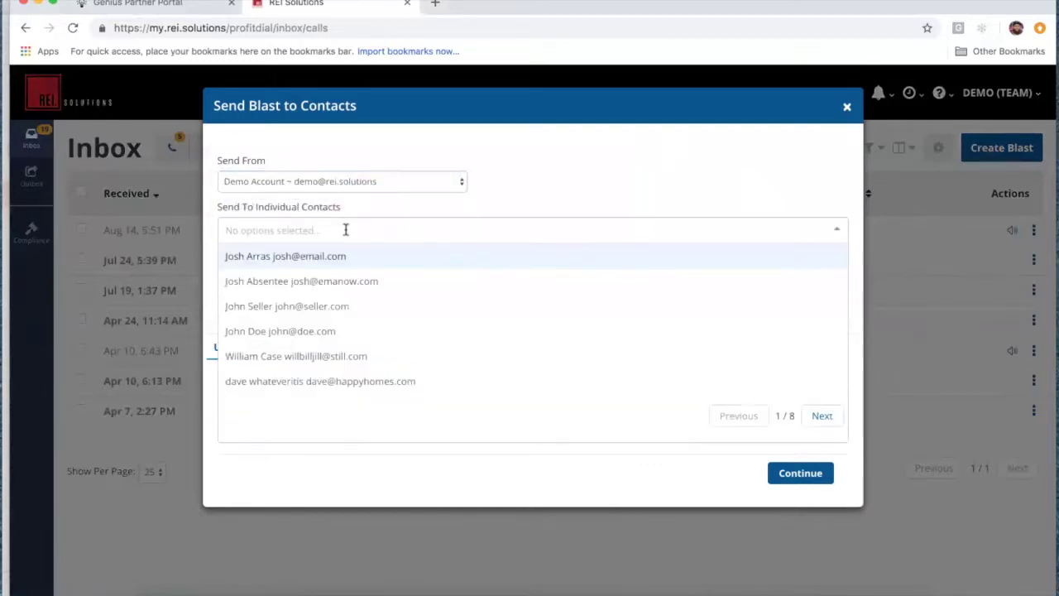
click(343, 231)
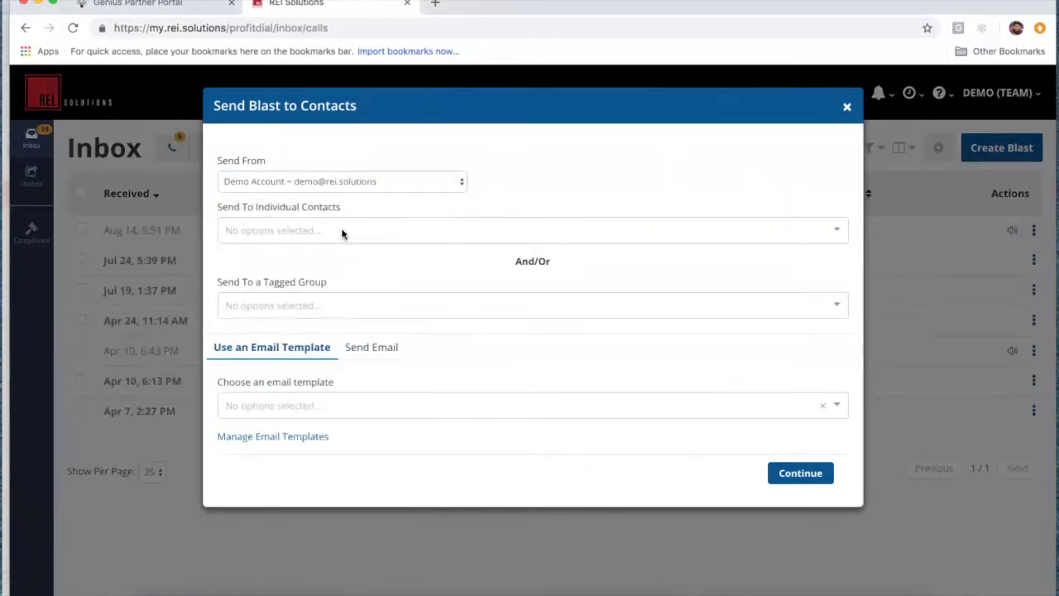
click(328, 306)
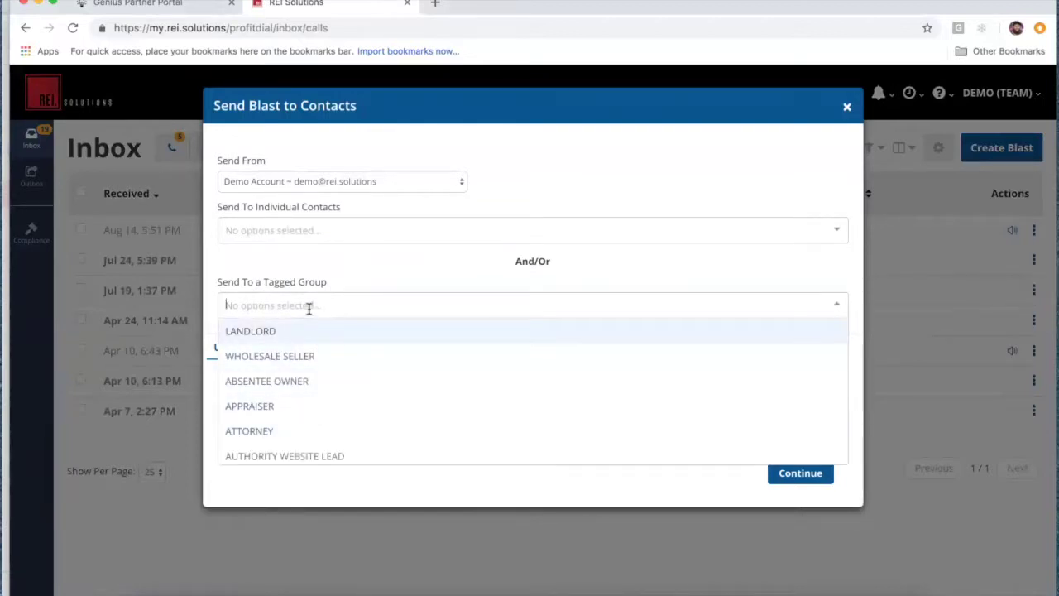
scroll(359, 373, down, 3)
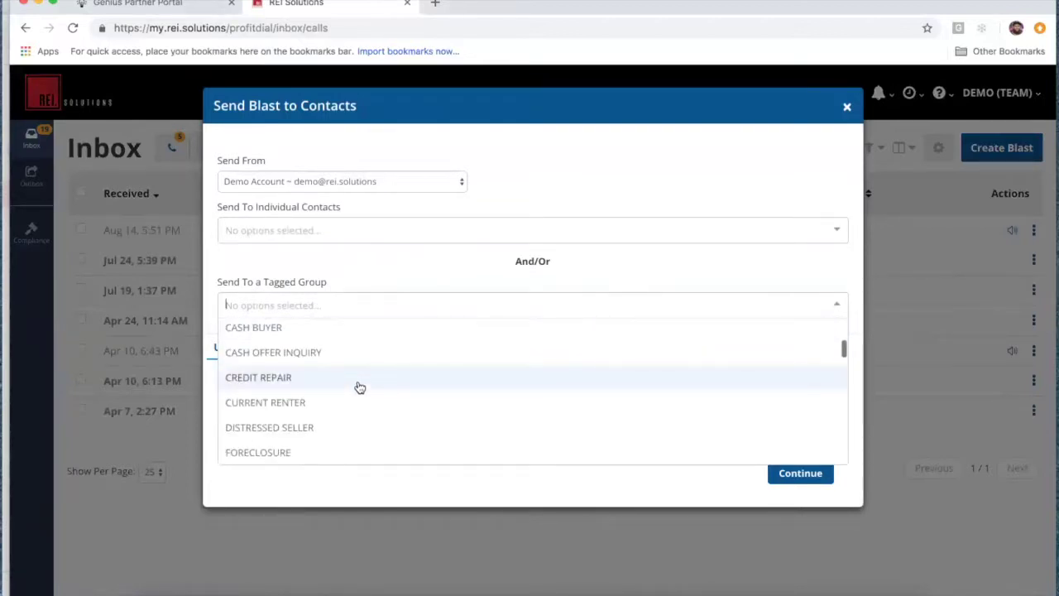
click(347, 427)
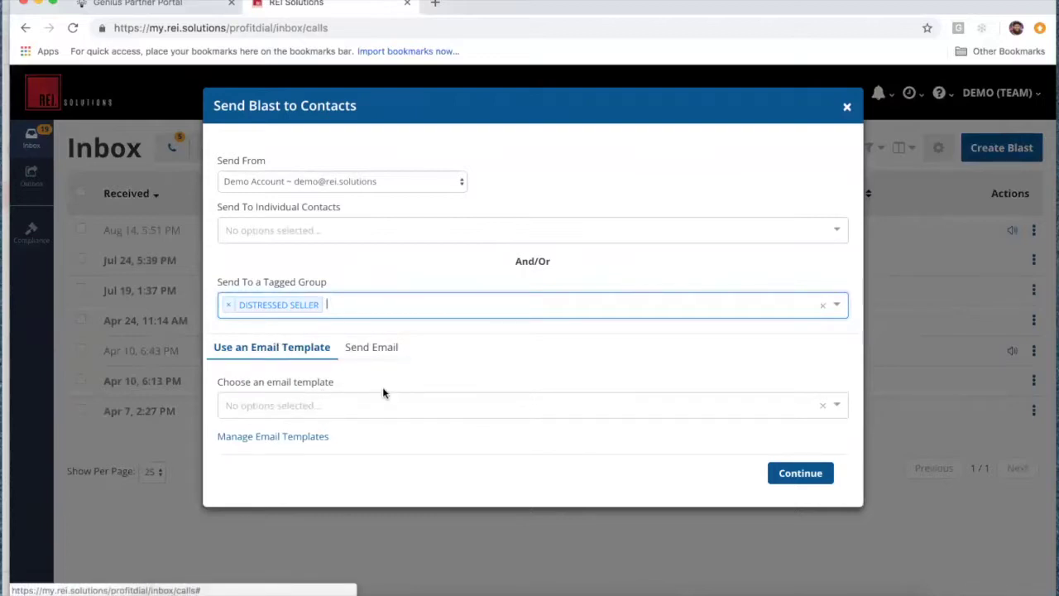
Step: Search email templates for 'distressed' and 'seller', then try Manage Email Templates
click(309, 404)
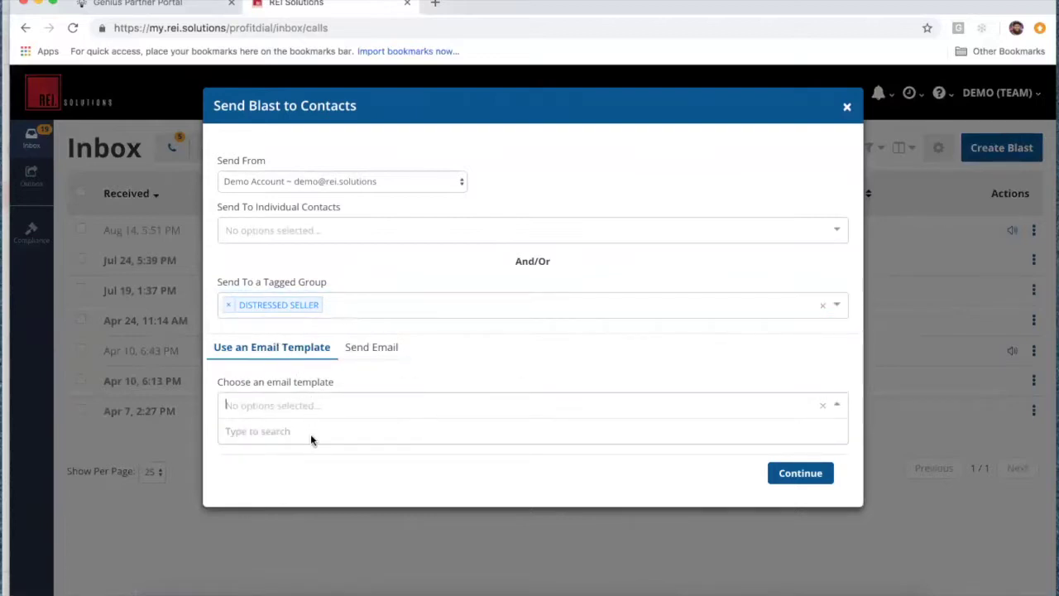
text(distre)
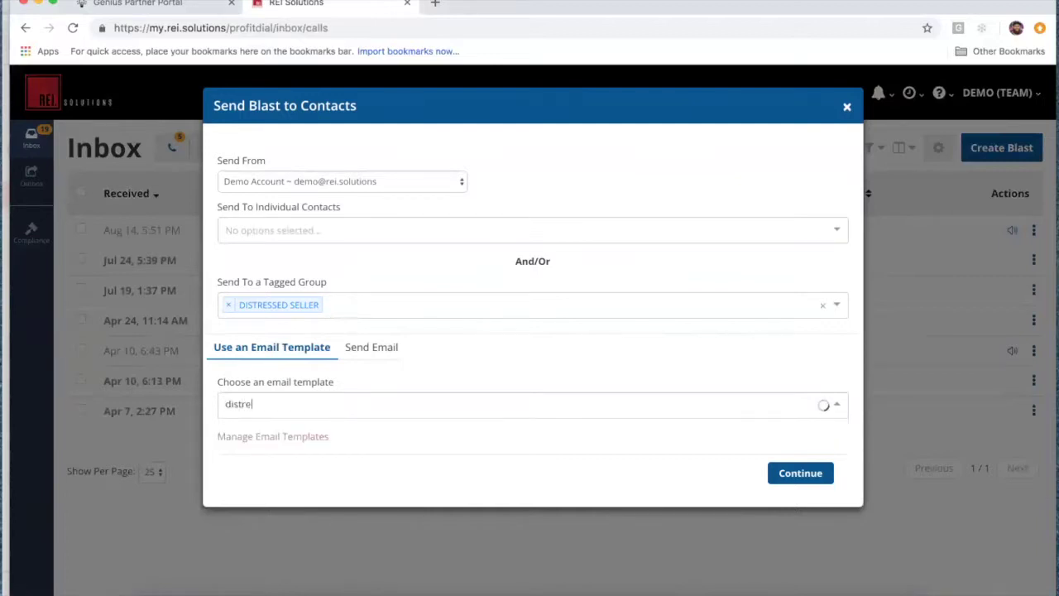
text(ssed)
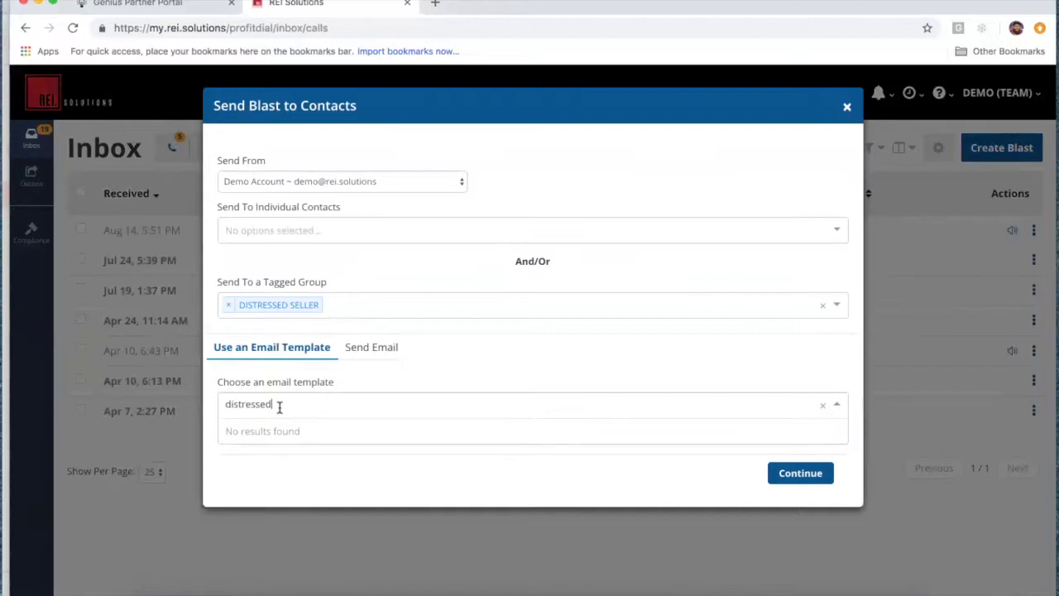
click(281, 449)
click(269, 403)
text(seller)
click(259, 484)
click(303, 444)
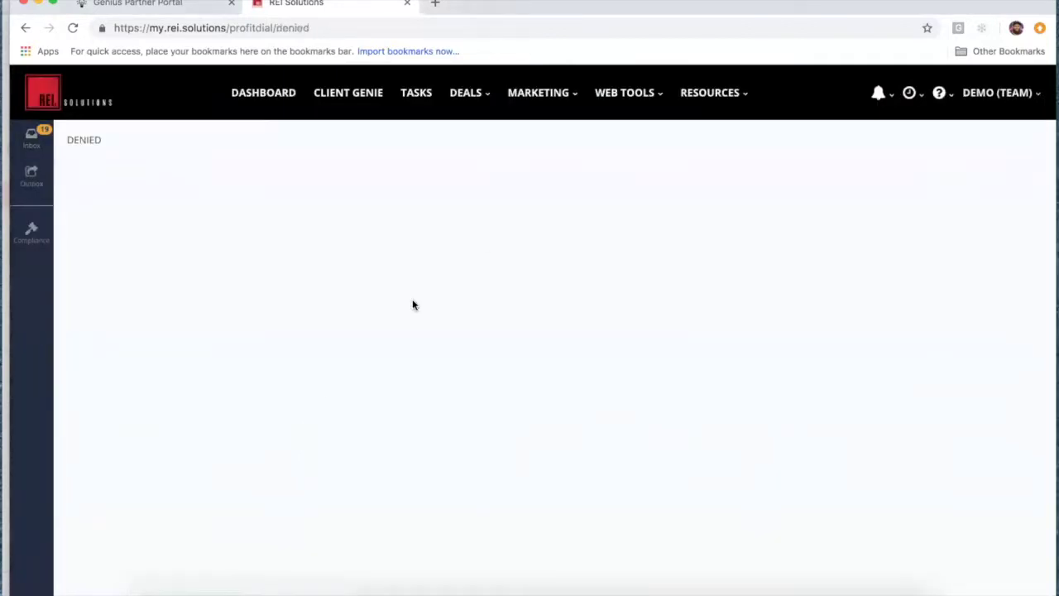
Step: Go back to the Inbox and close the Send Blast to Contacts dialog without sending
click(25, 27)
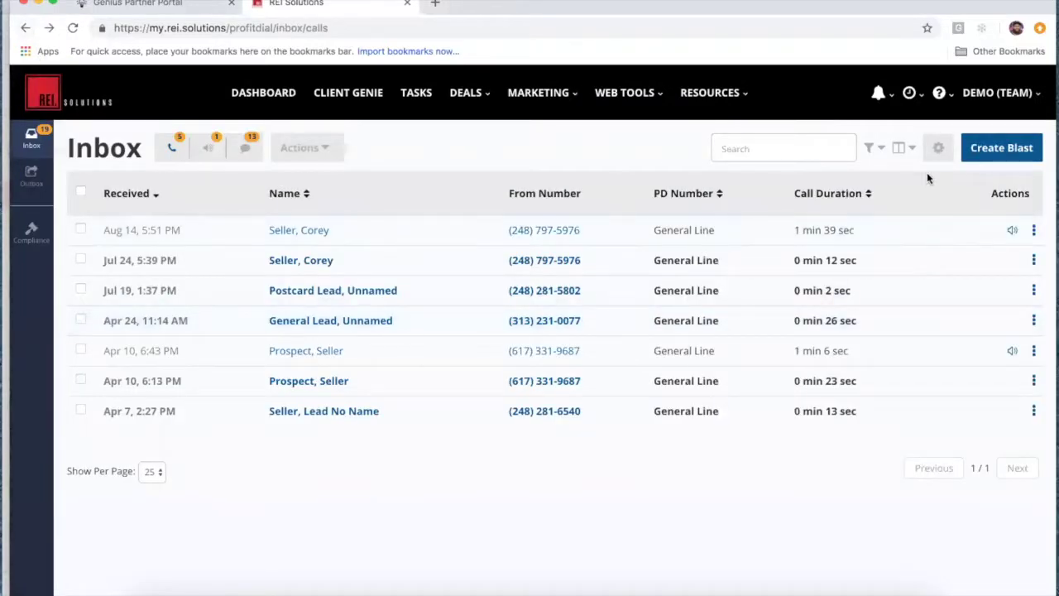
click(980, 153)
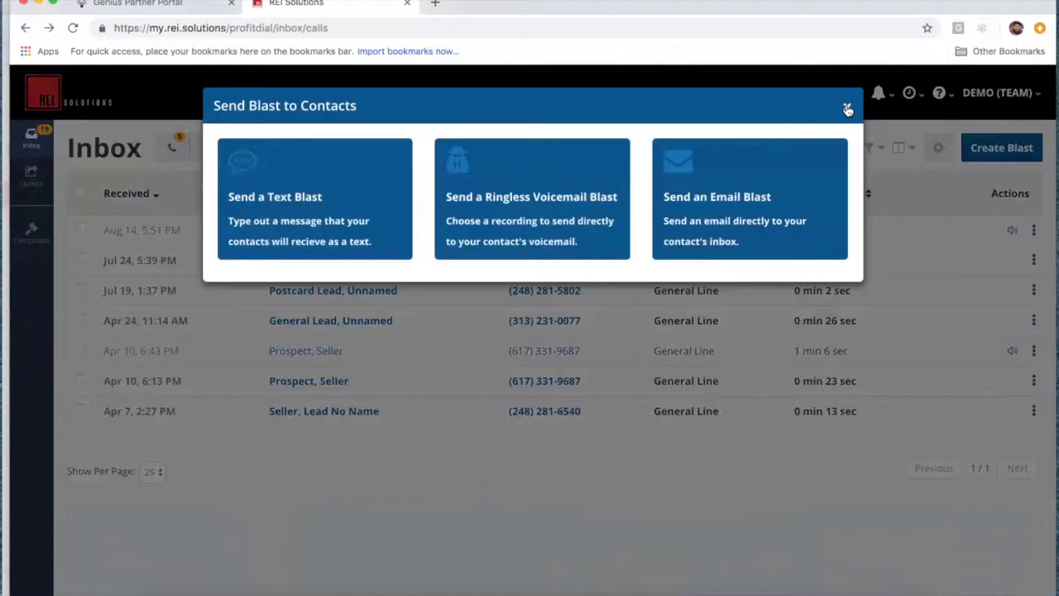
click(847, 109)
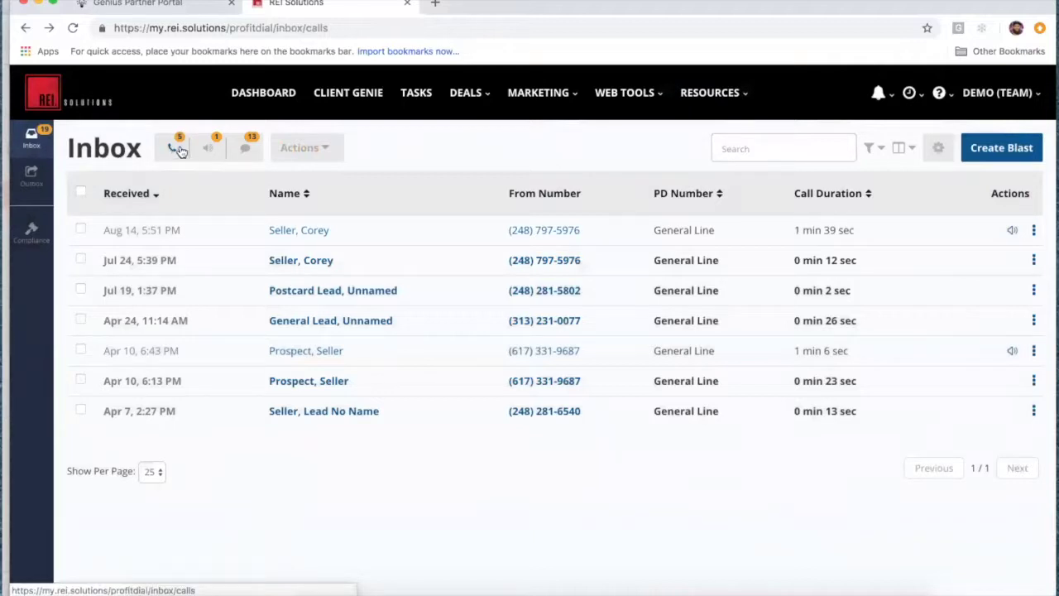
Step: Review the Inbox voicemail and text message views and the text bulk actions
click(206, 150)
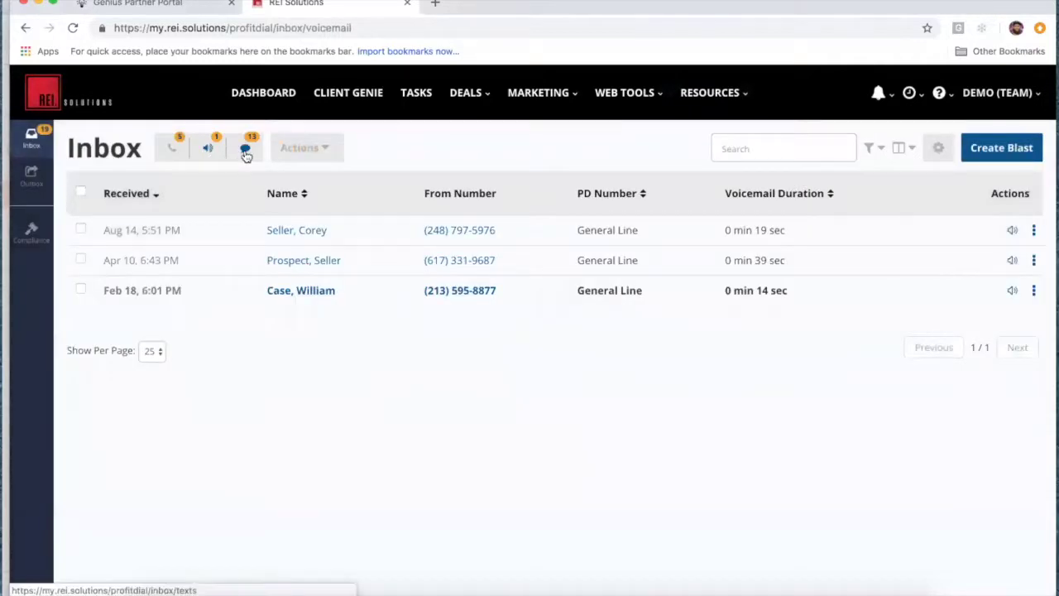
click(245, 150)
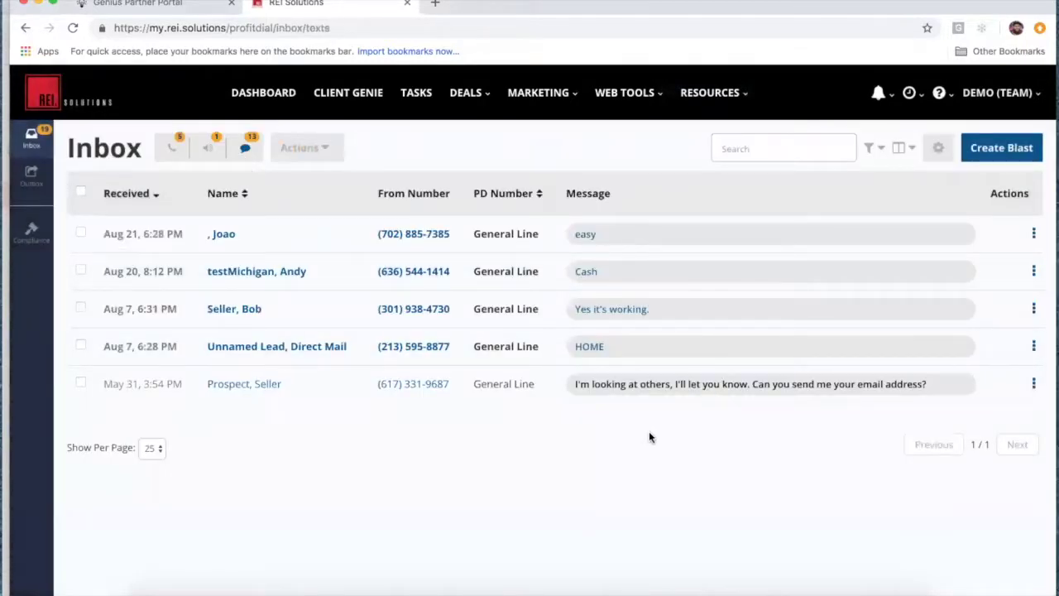
click(326, 148)
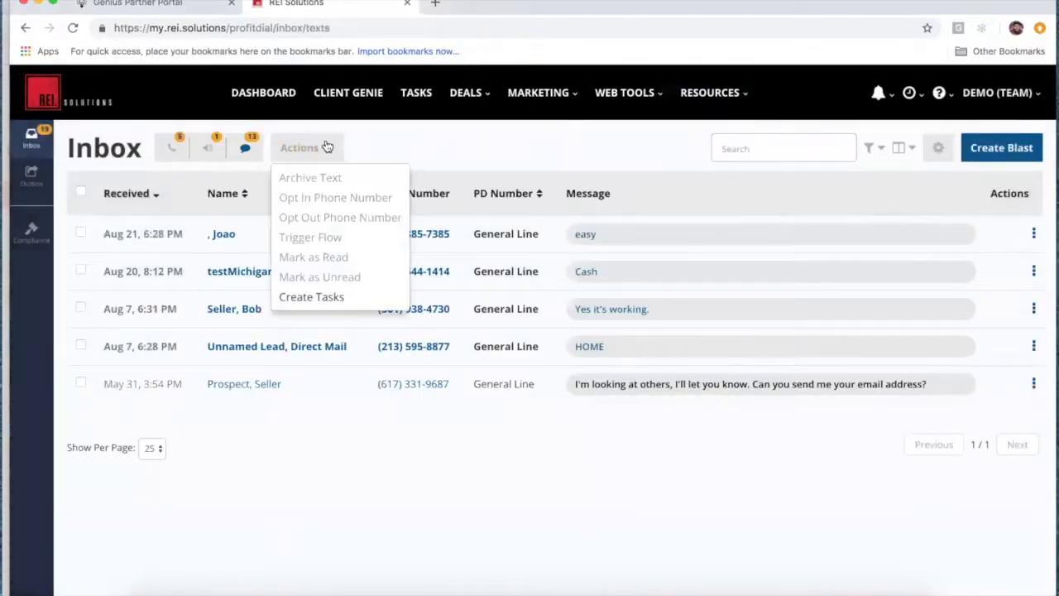
click(170, 147)
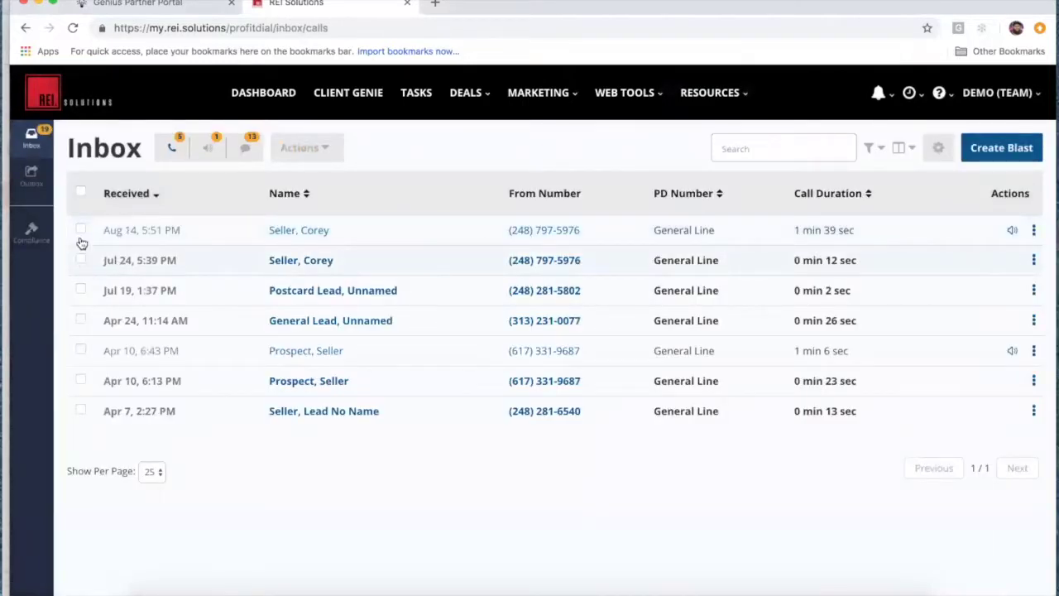
Step: Select the Aug 14 call and check its bulk and row actions without applying any
click(80, 228)
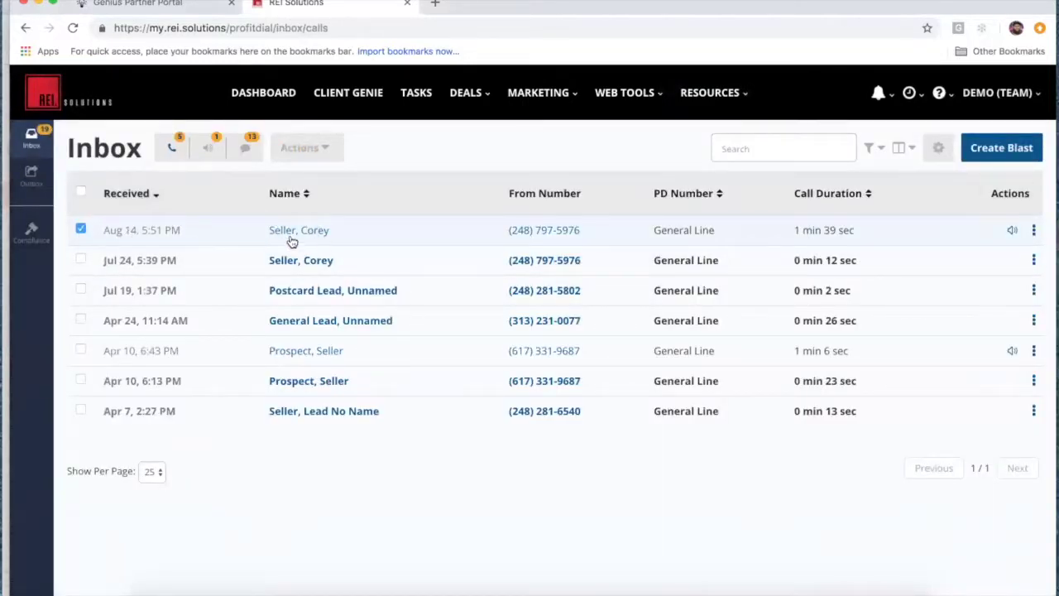
click(323, 147)
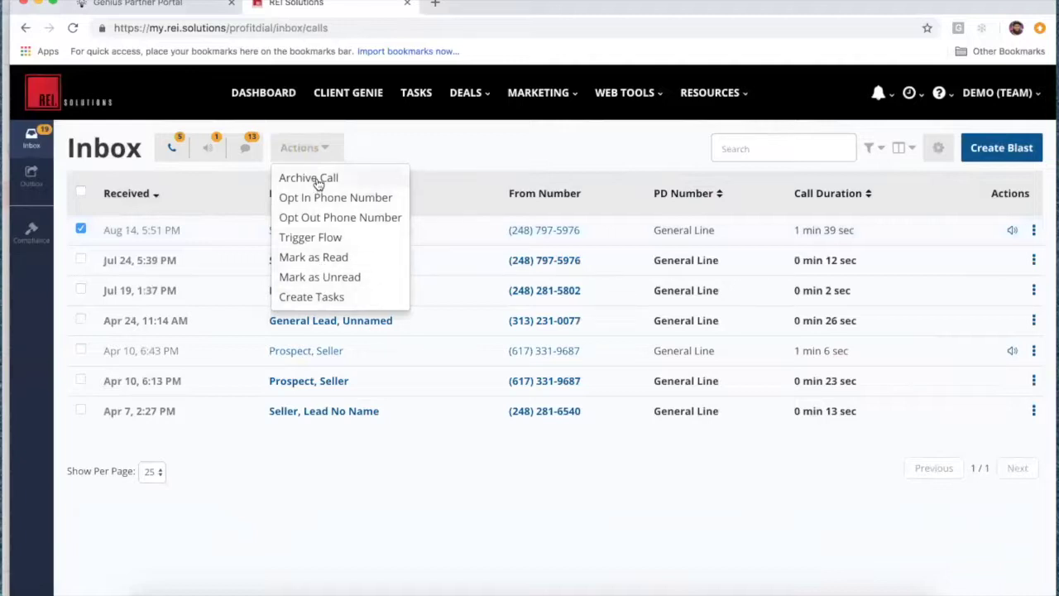
click(435, 138)
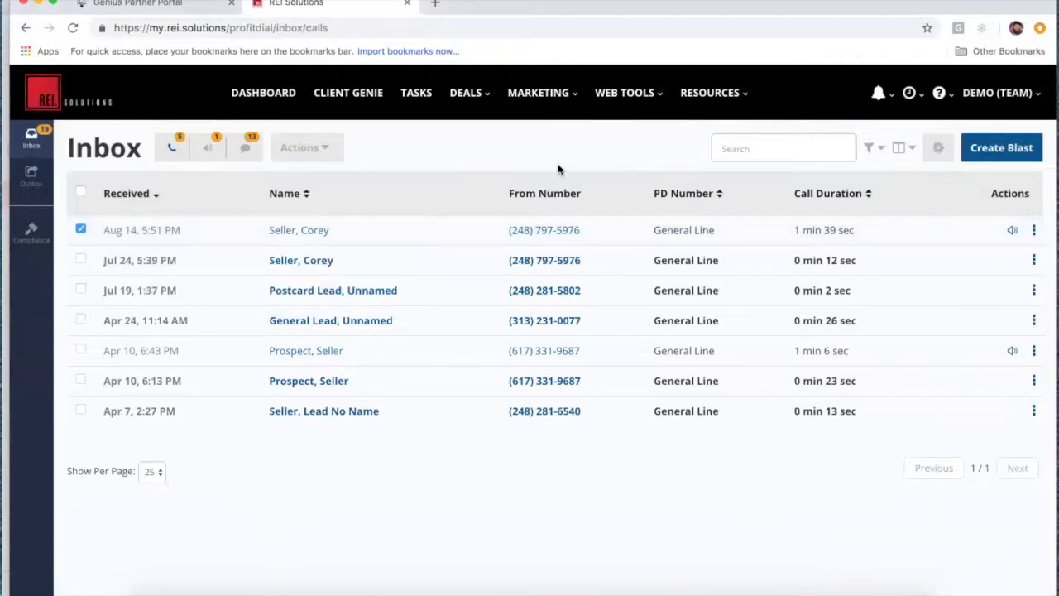
click(1034, 232)
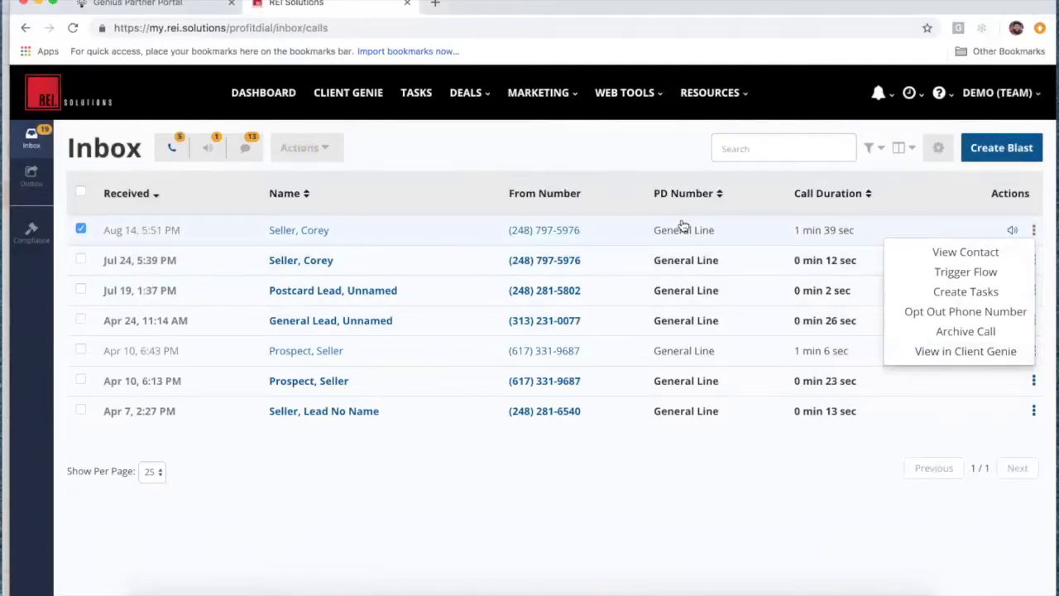
click(570, 98)
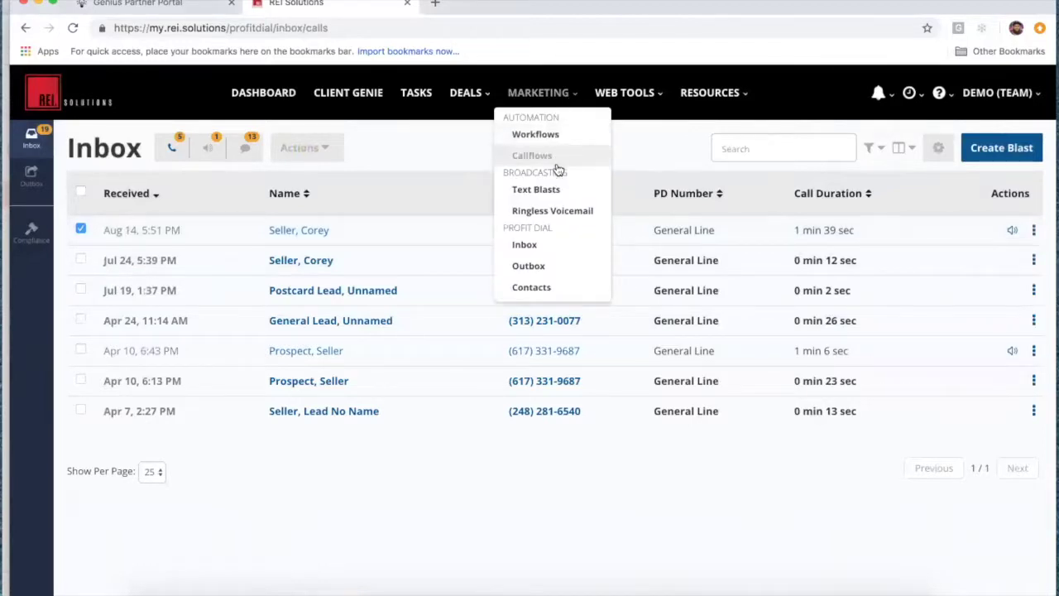
Step: Browse the Outbox to the sent ringless voicemail blasts
click(550, 190)
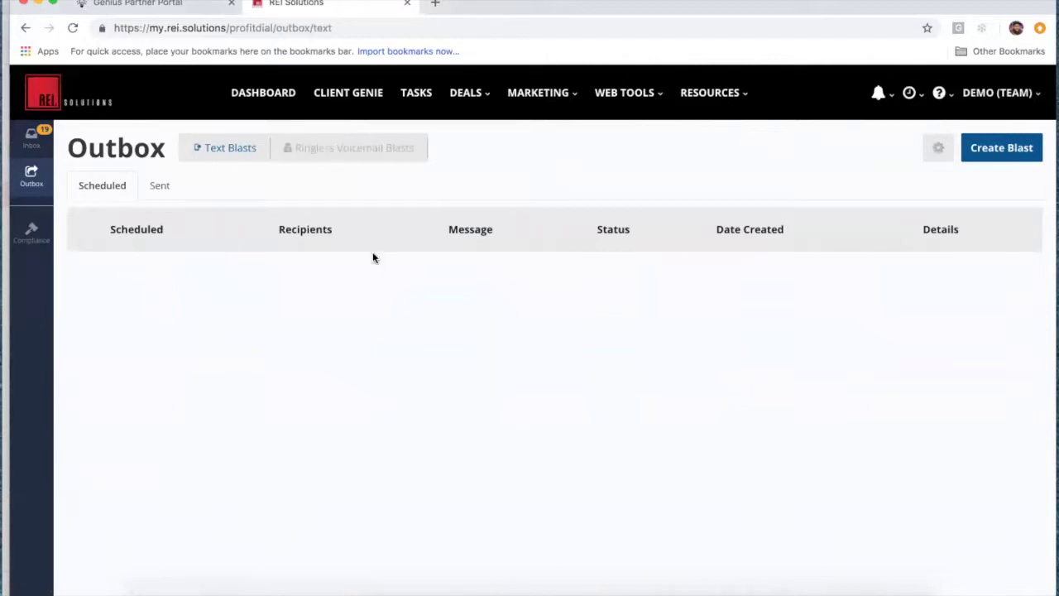
click(158, 186)
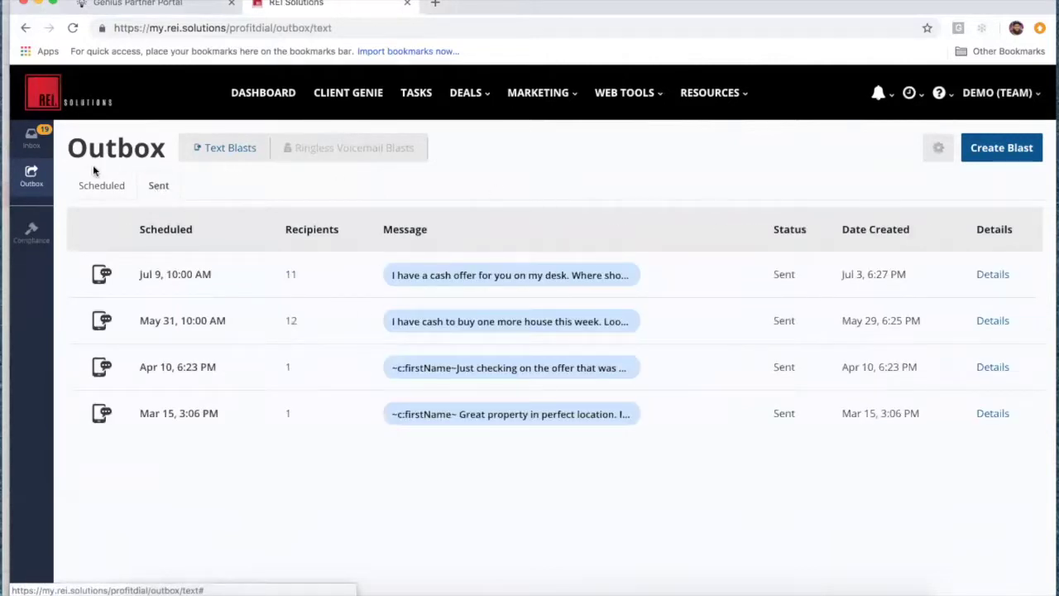
click(106, 189)
click(345, 146)
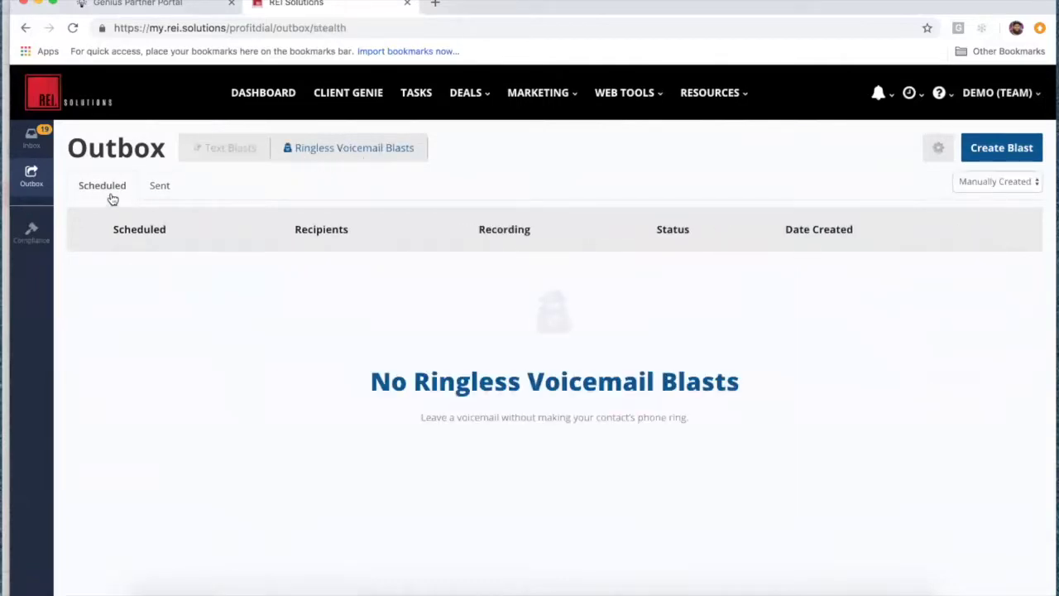
click(153, 190)
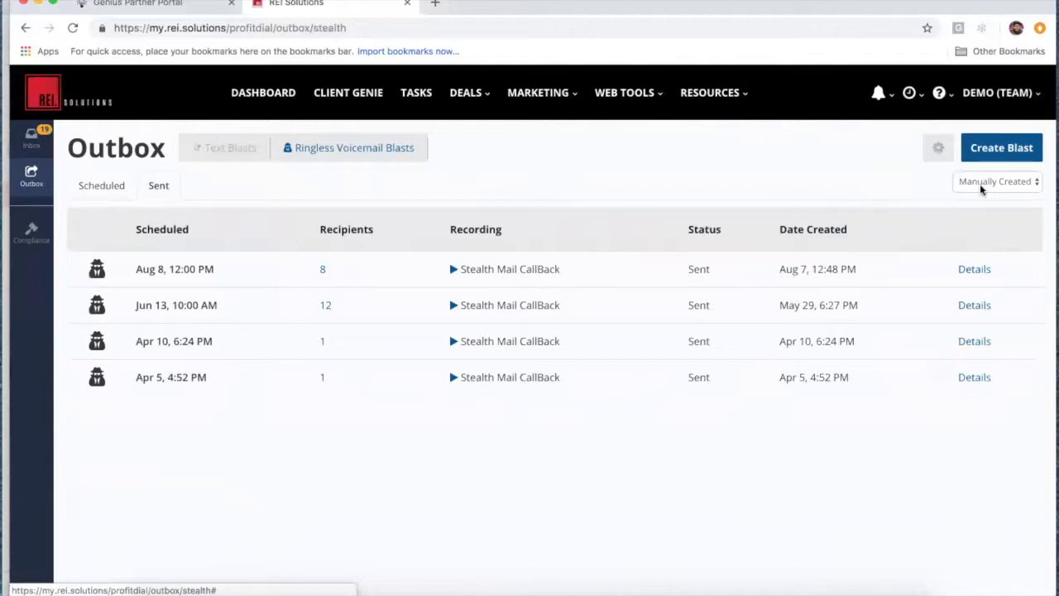
Step: Filter the sent blasts to show only those Created via Flow
click(981, 183)
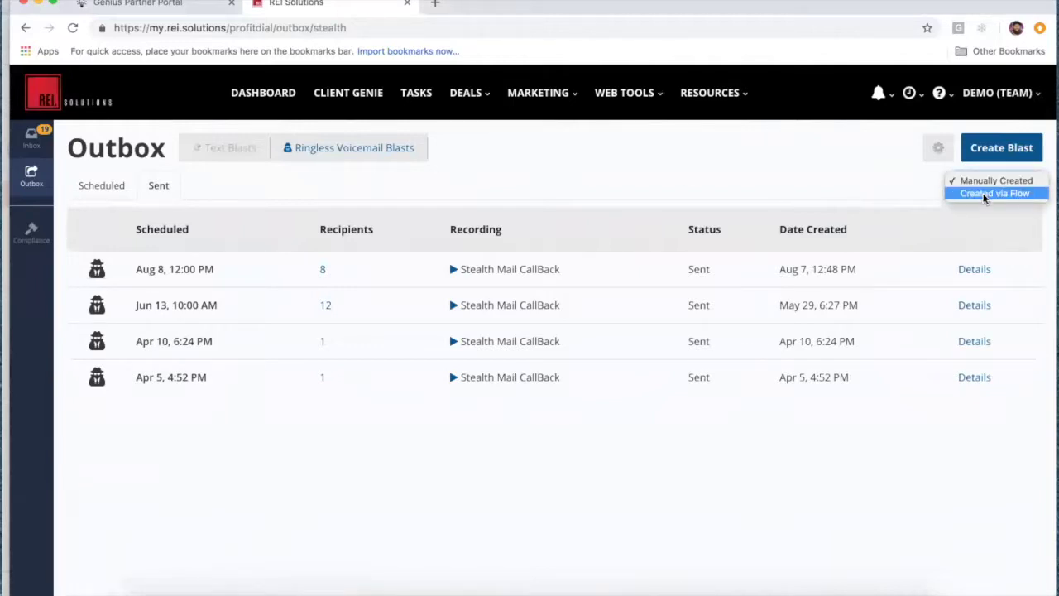
click(984, 194)
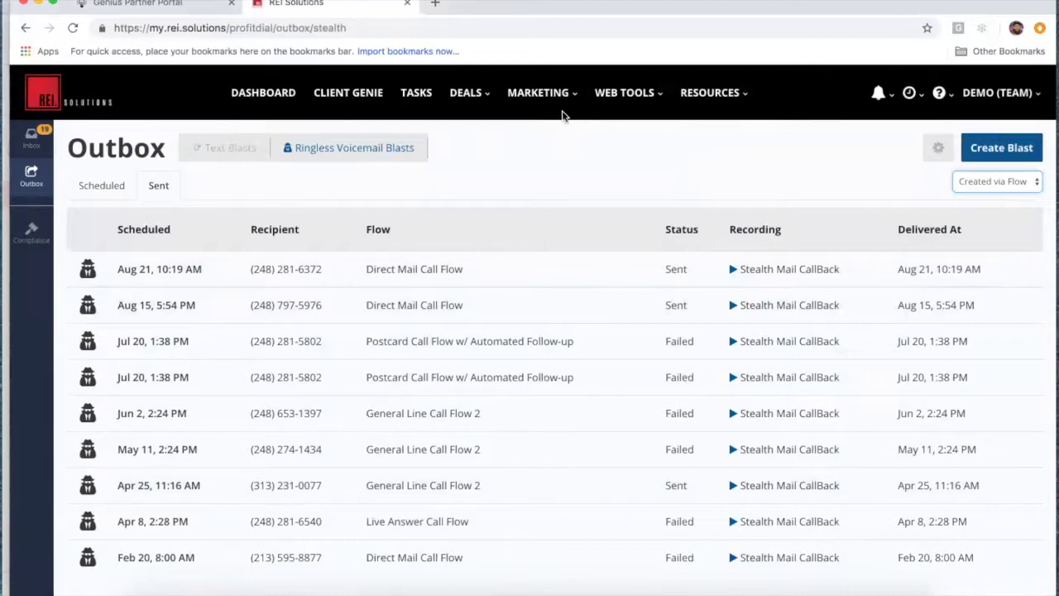
click(571, 96)
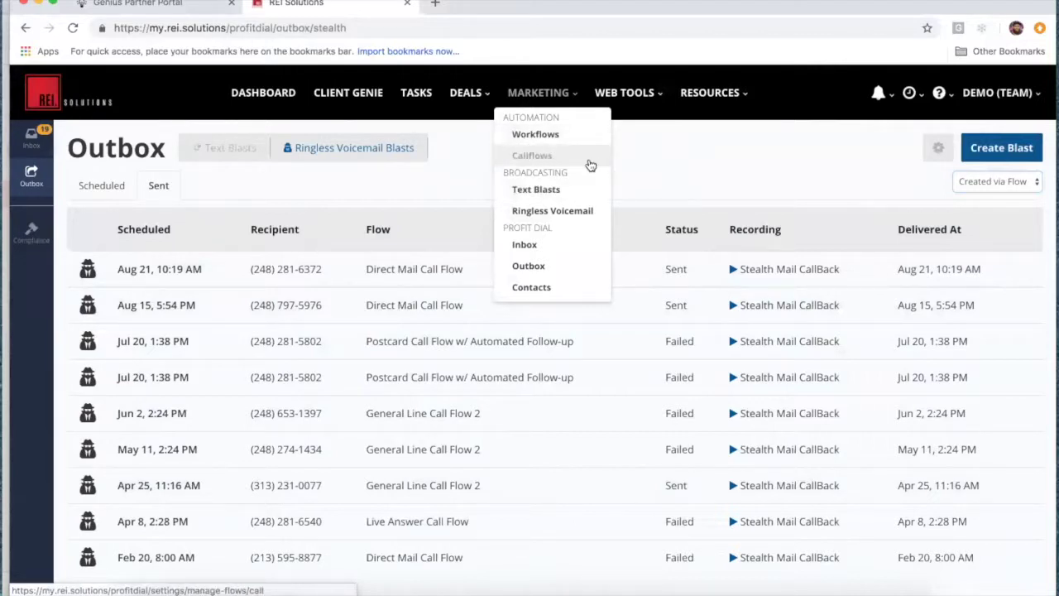
Step: Show the Callflows list, where General Line uses Postcard Campaign Flow, and briefly check the Support menu
click(550, 156)
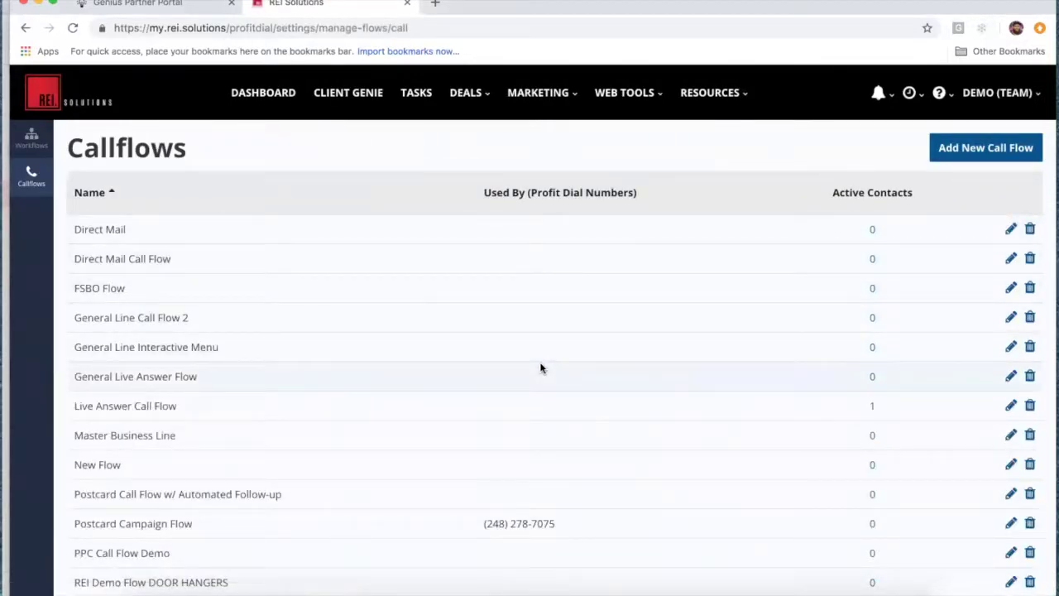
scroll(540, 368, down, 2)
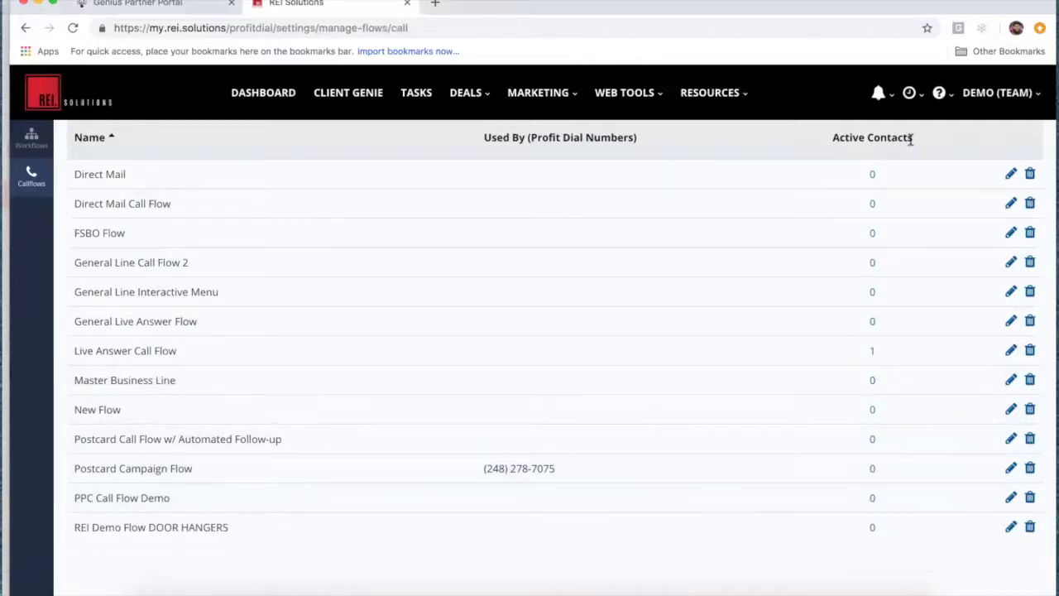
click(948, 99)
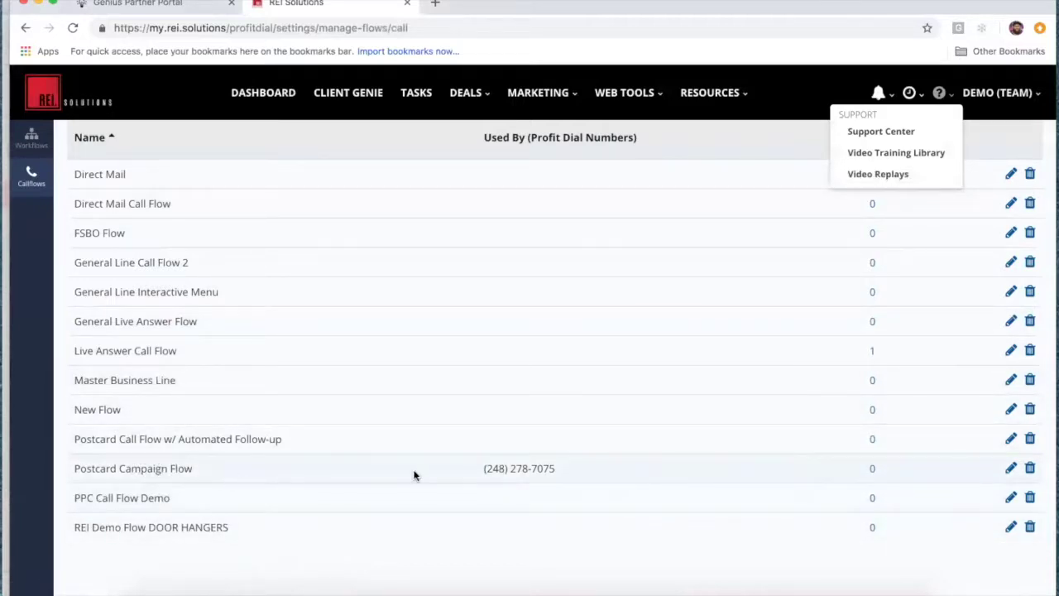
click(1010, 469)
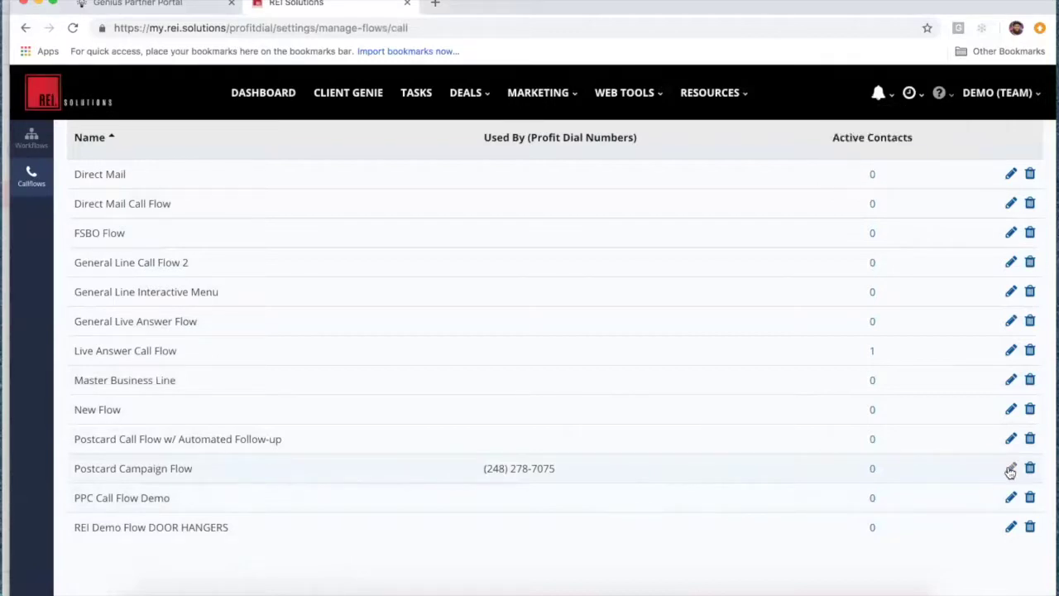
Step: Open Postcard Campaign Flow for editing and compare the Branch 2 and Branch 1 Smart Routing criteria
click(1010, 469)
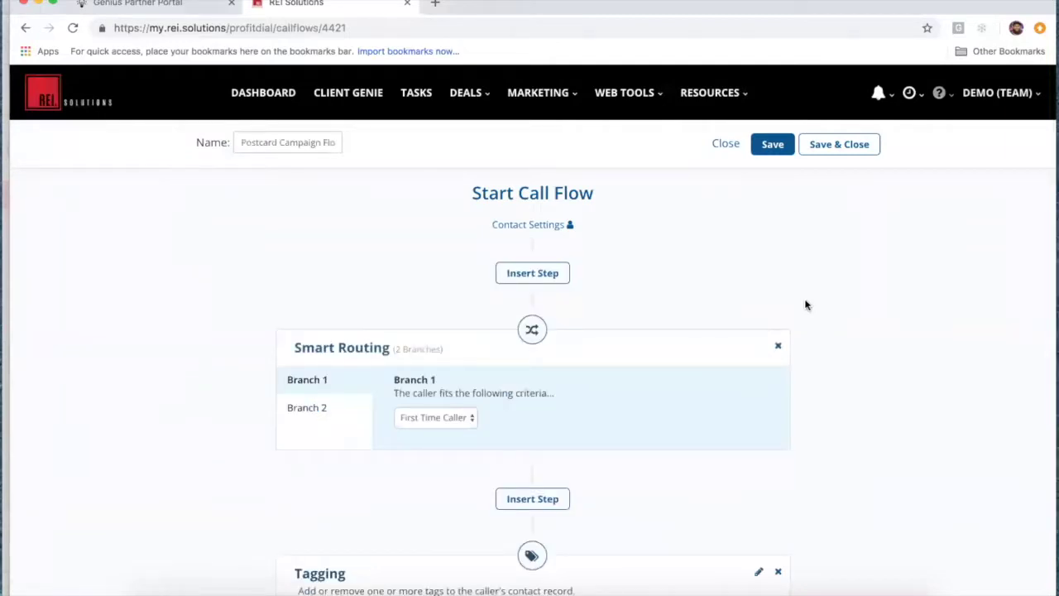
scroll(804, 302, down, 4)
scroll(804, 302, up, 1)
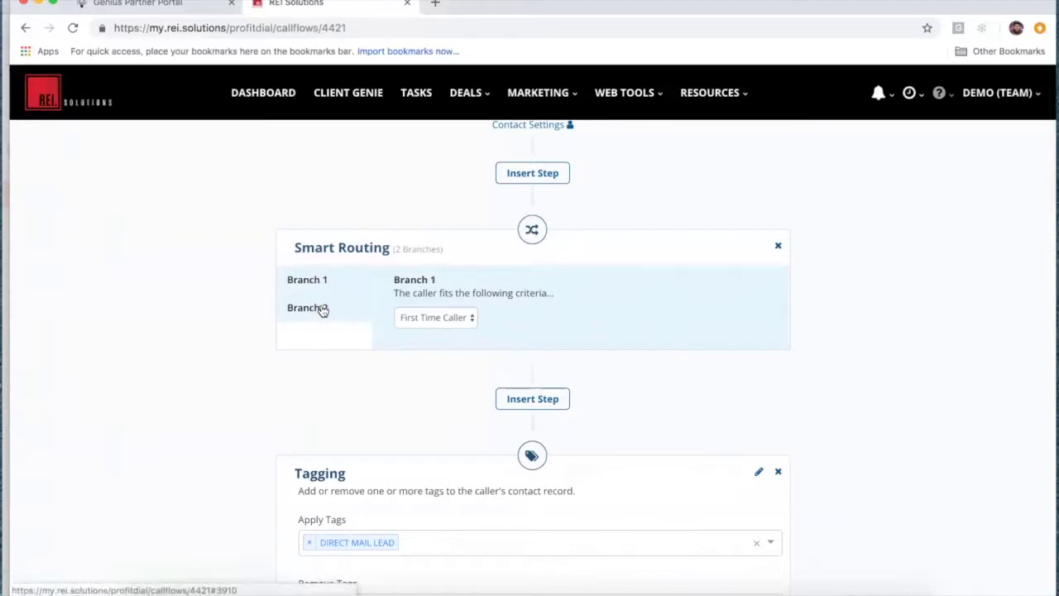
click(319, 308)
click(337, 286)
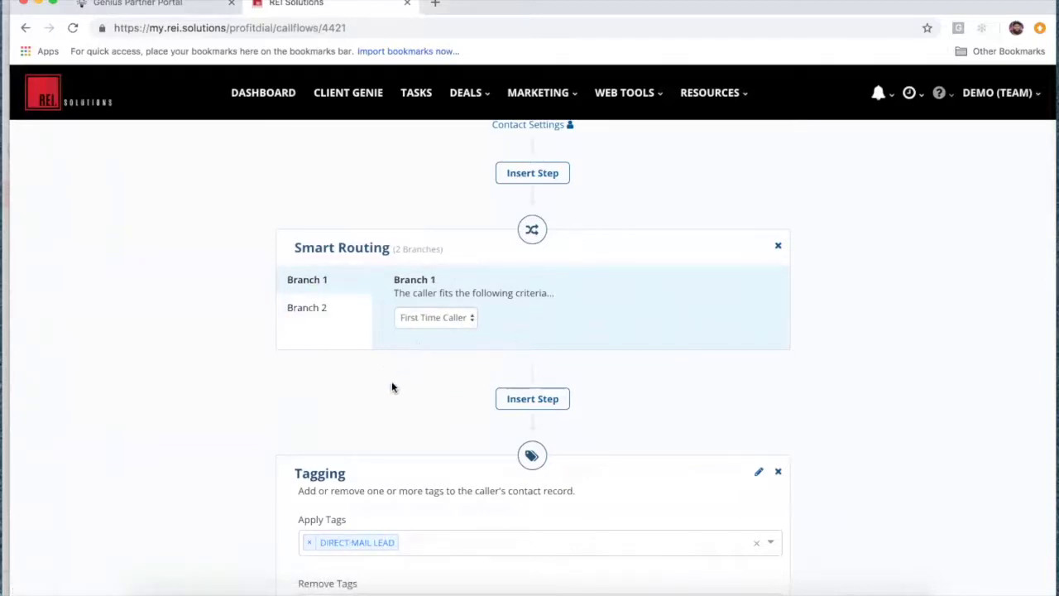
Step: Review the flow's voicemail branching, email notification step and callback task
scroll(425, 409, down, 1)
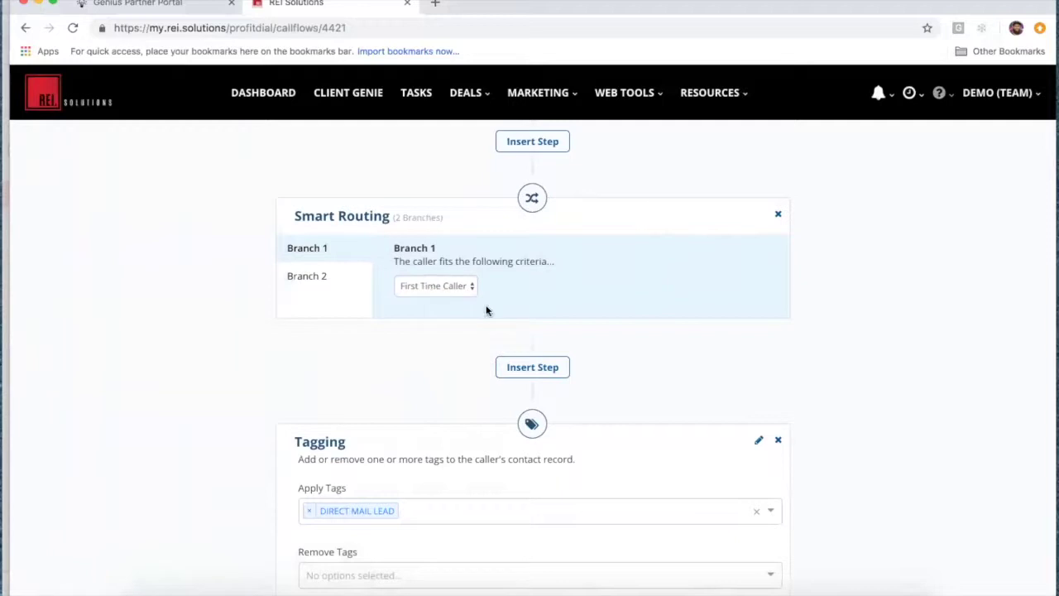
scroll(430, 382, down, 5)
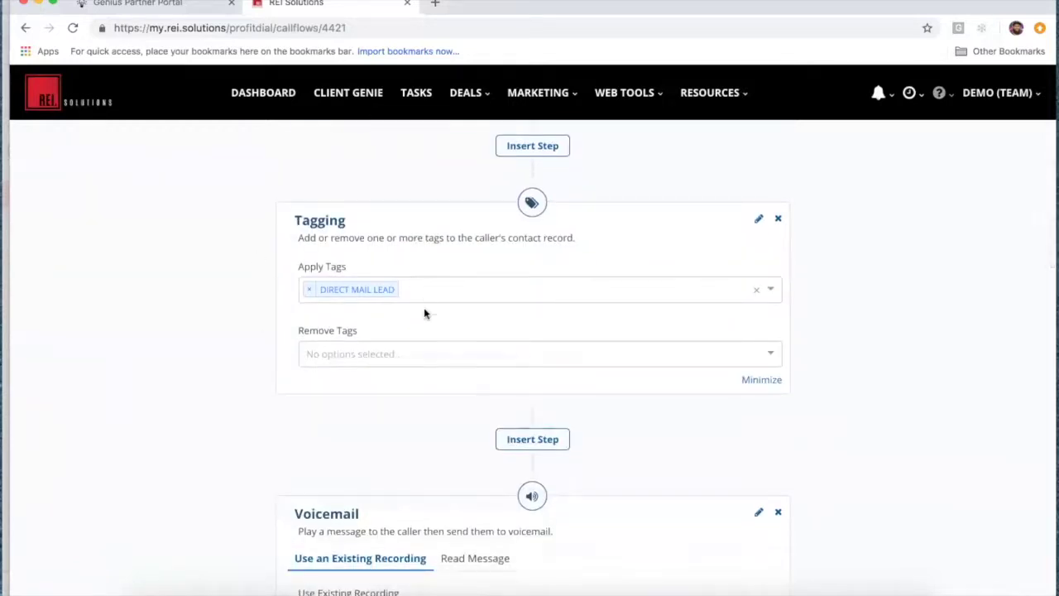
scroll(391, 381, down, 4)
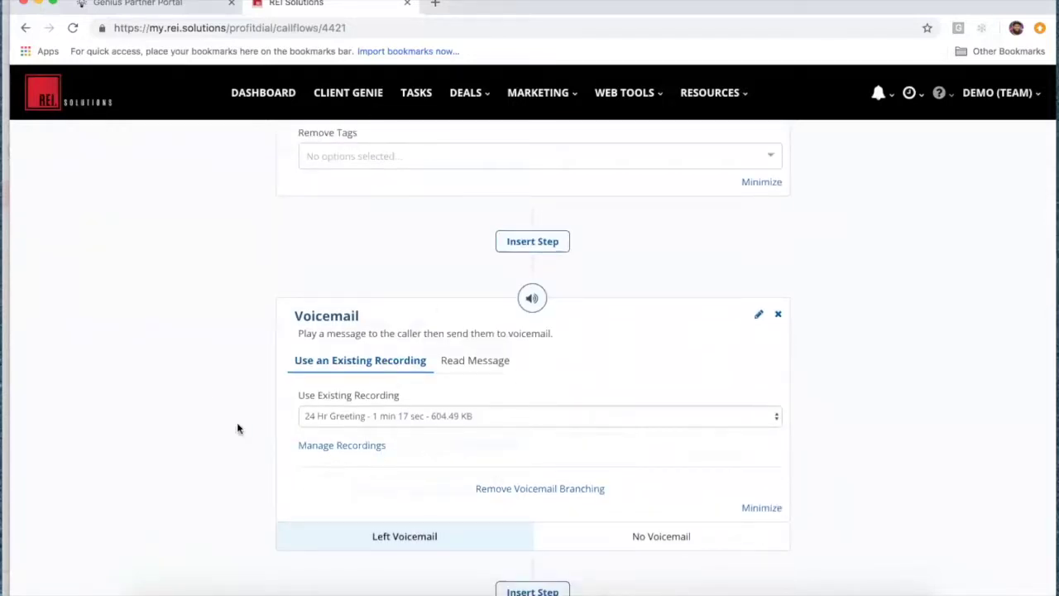
scroll(456, 446, down, 4)
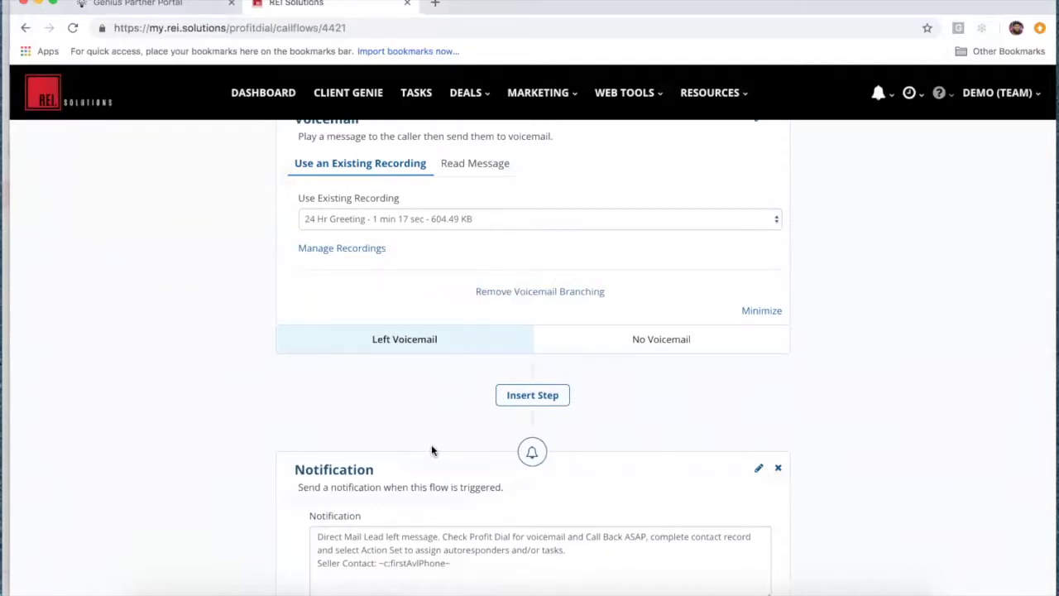
scroll(431, 450, down, 2)
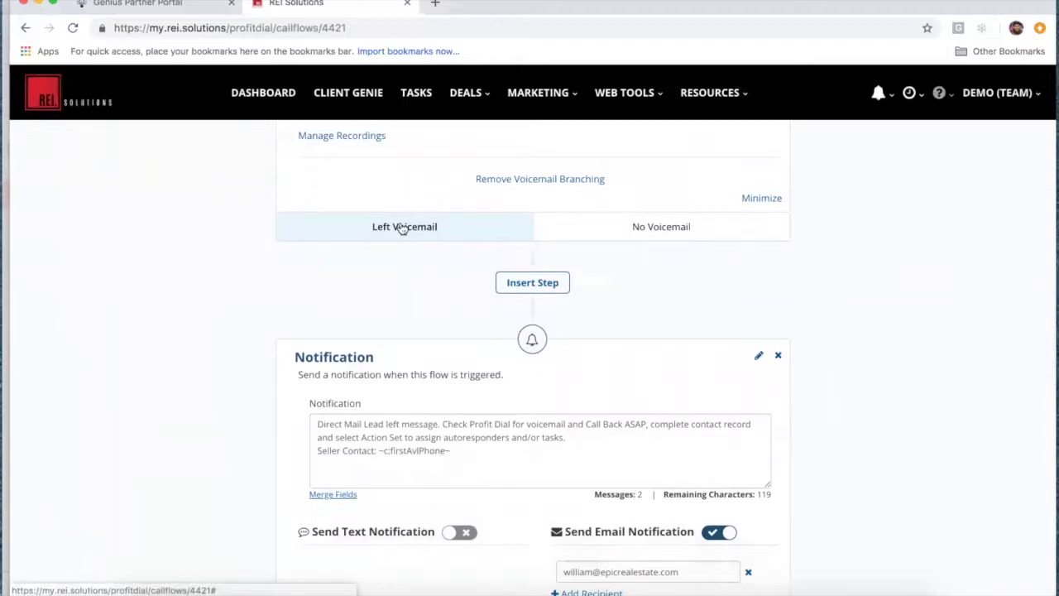
scroll(402, 228, up, 3)
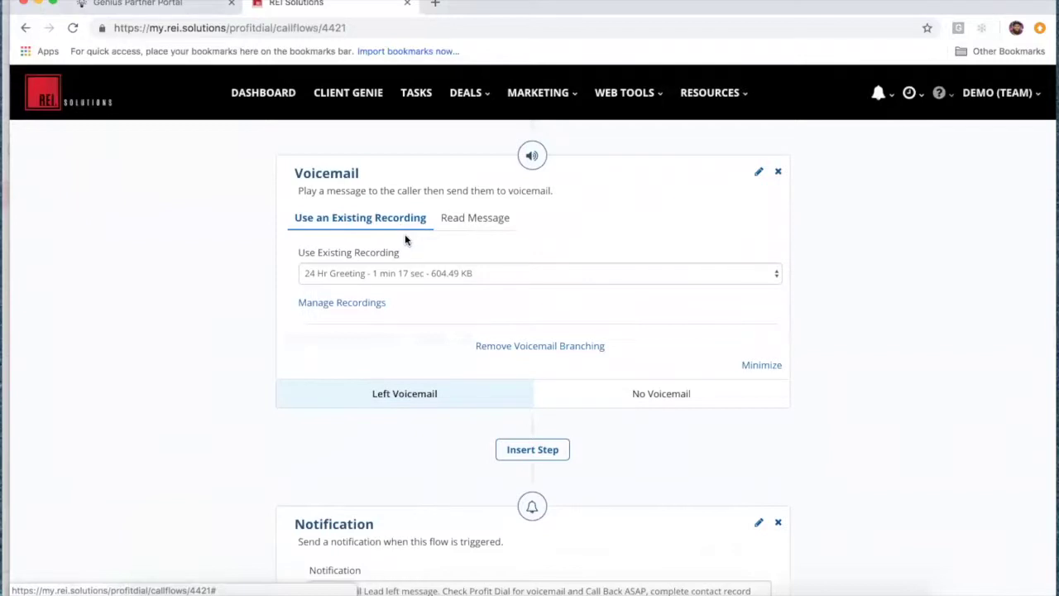
scroll(438, 354, down, 1)
scroll(437, 355, down, 1)
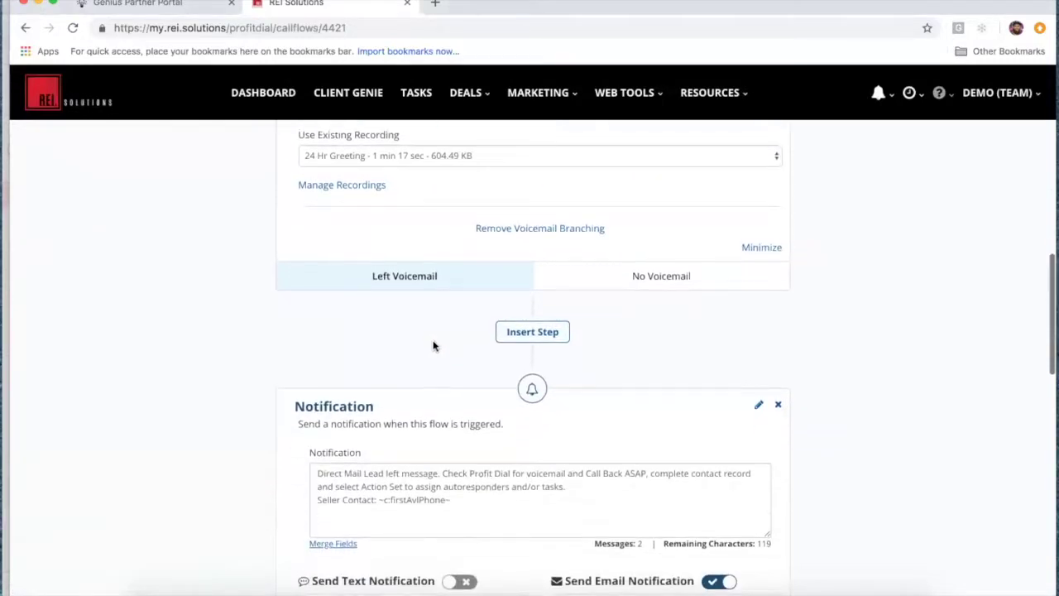
scroll(455, 309, down, 2)
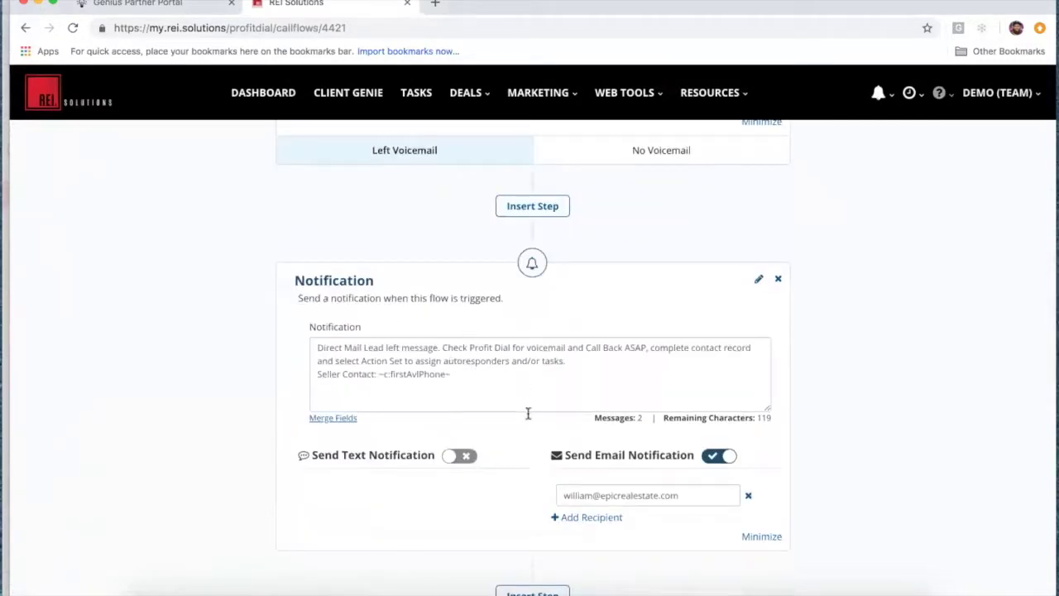
scroll(448, 516, down, 4)
scroll(449, 520, down, 2)
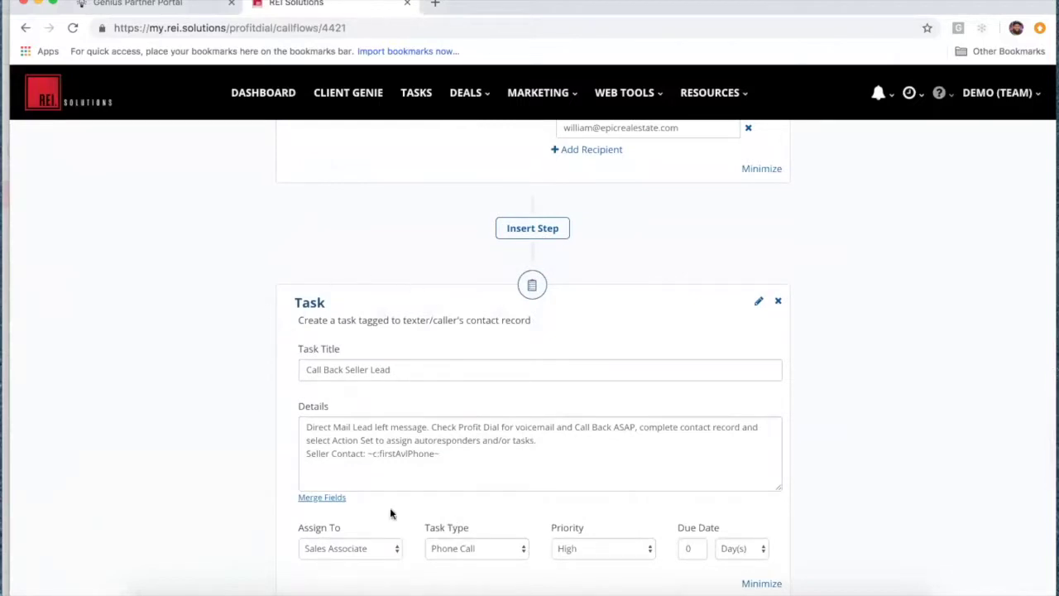
scroll(332, 434, down, 5)
scroll(334, 436, up, 8)
scroll(335, 437, up, 3)
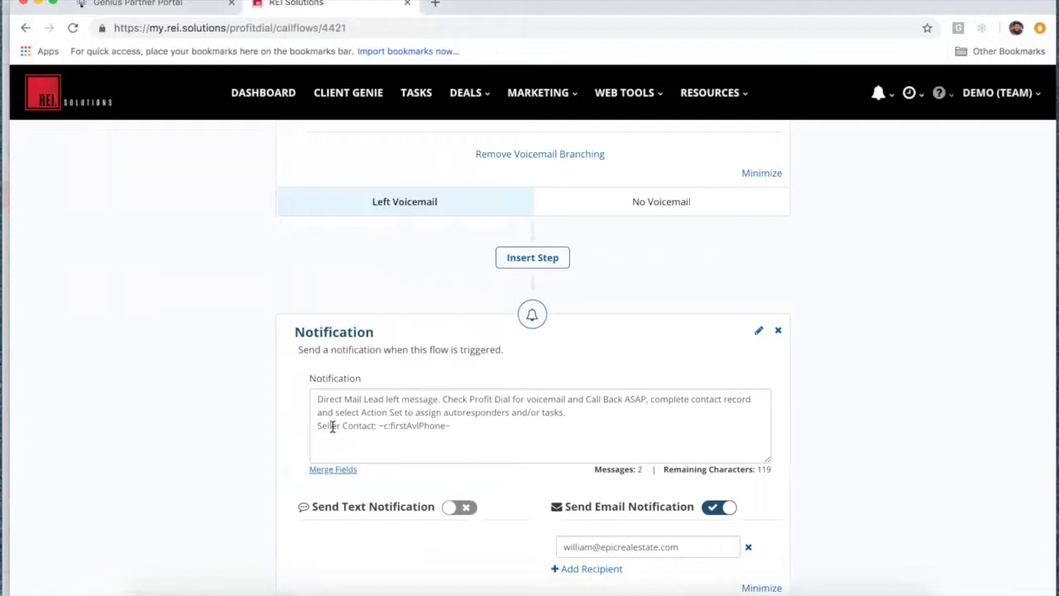
click(649, 209)
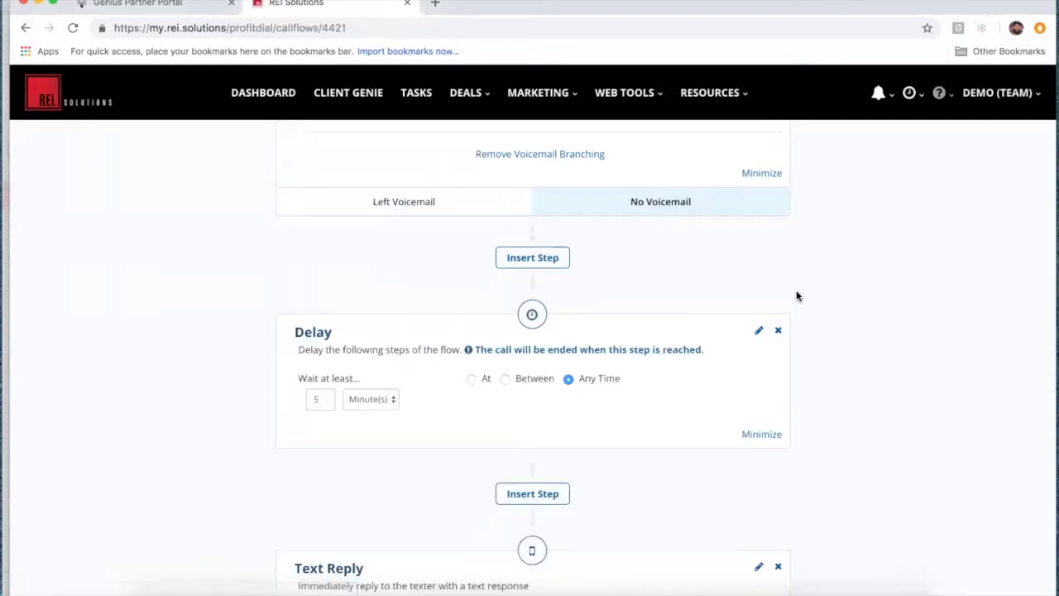
scroll(796, 290, down, 1)
scroll(796, 290, up, 2)
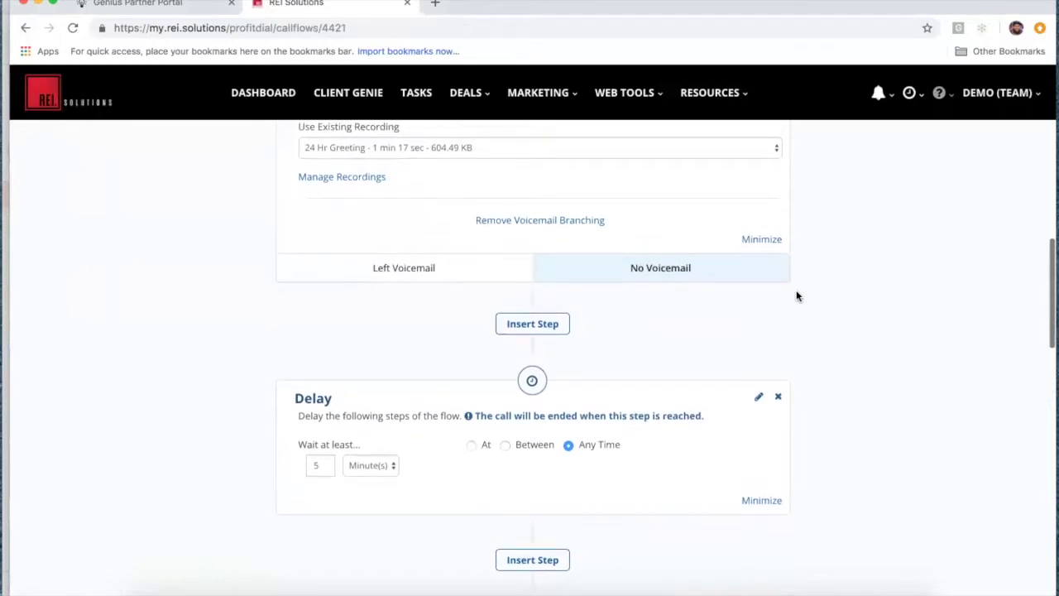
scroll(570, 300, up, 1)
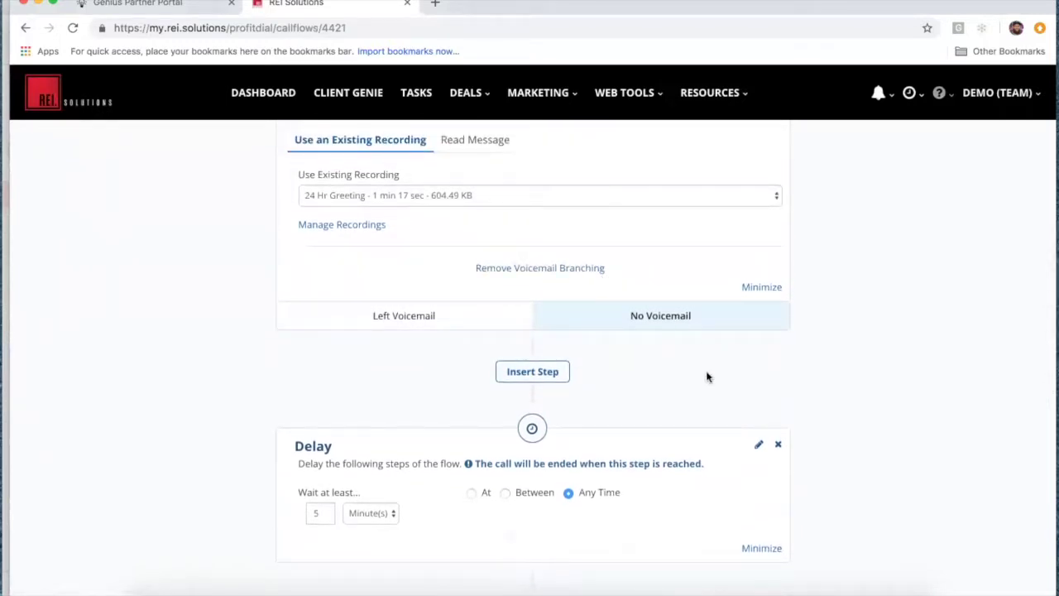
scroll(705, 373, down, 4)
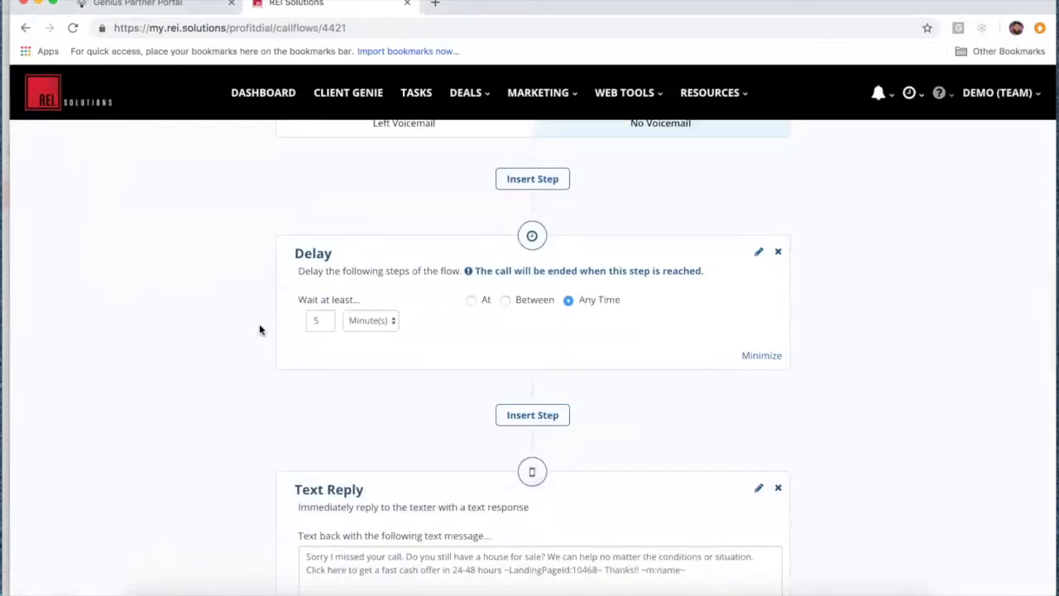
scroll(385, 422, down, 4)
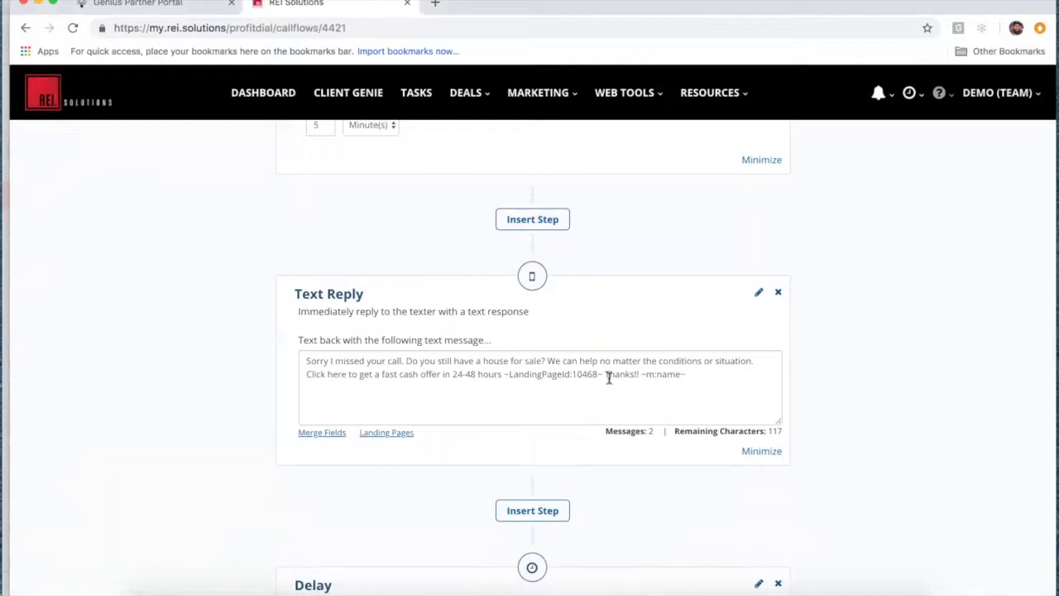
click(679, 375)
scroll(659, 496, down, 2)
scroll(659, 496, up, 5)
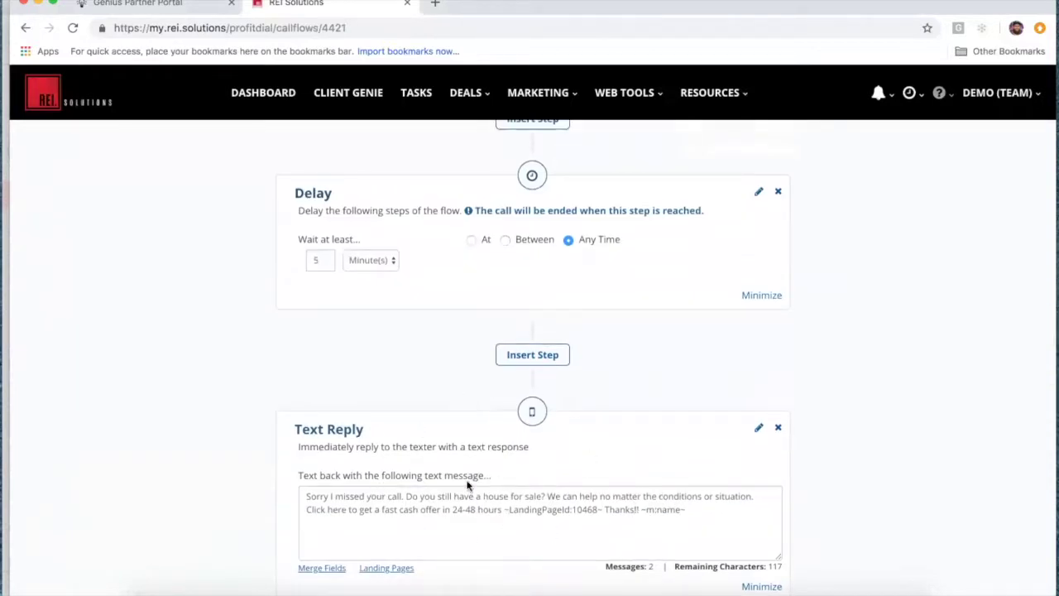
scroll(458, 479, down, 3)
scroll(458, 479, up, 6)
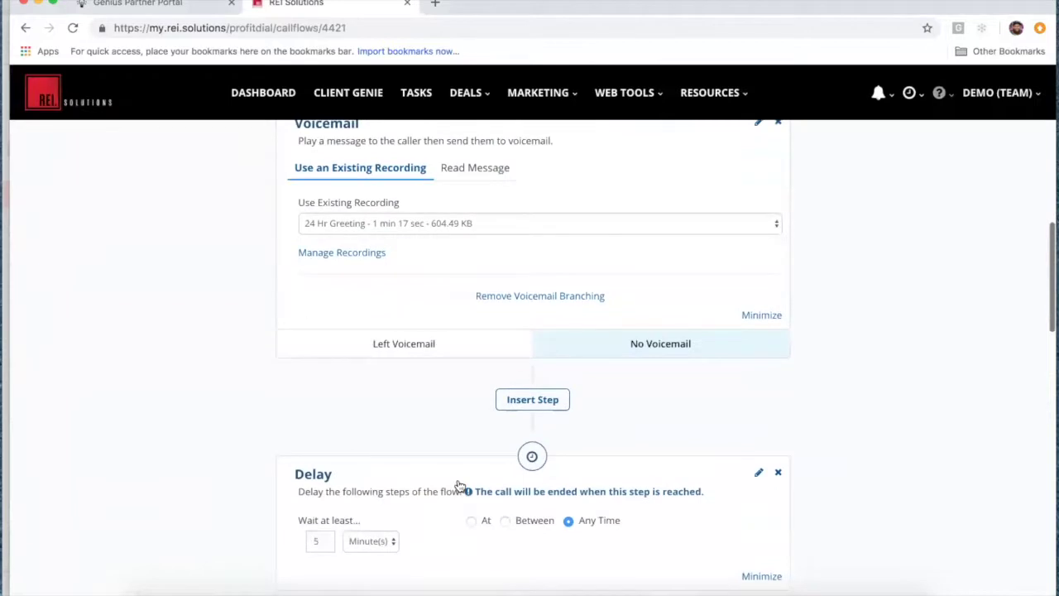
scroll(484, 399, down, 2)
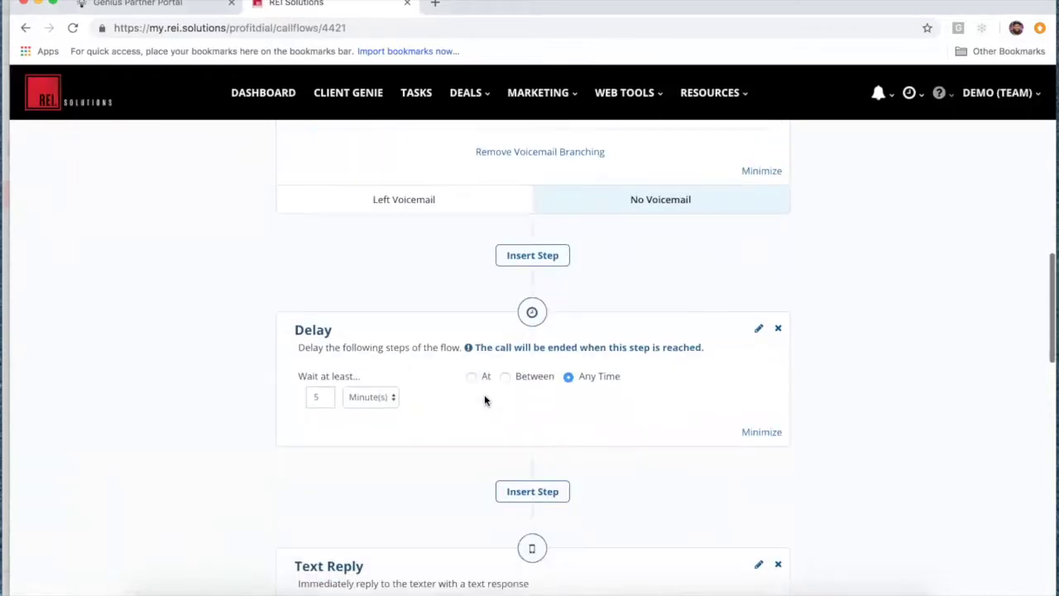
scroll(484, 400, down, 1)
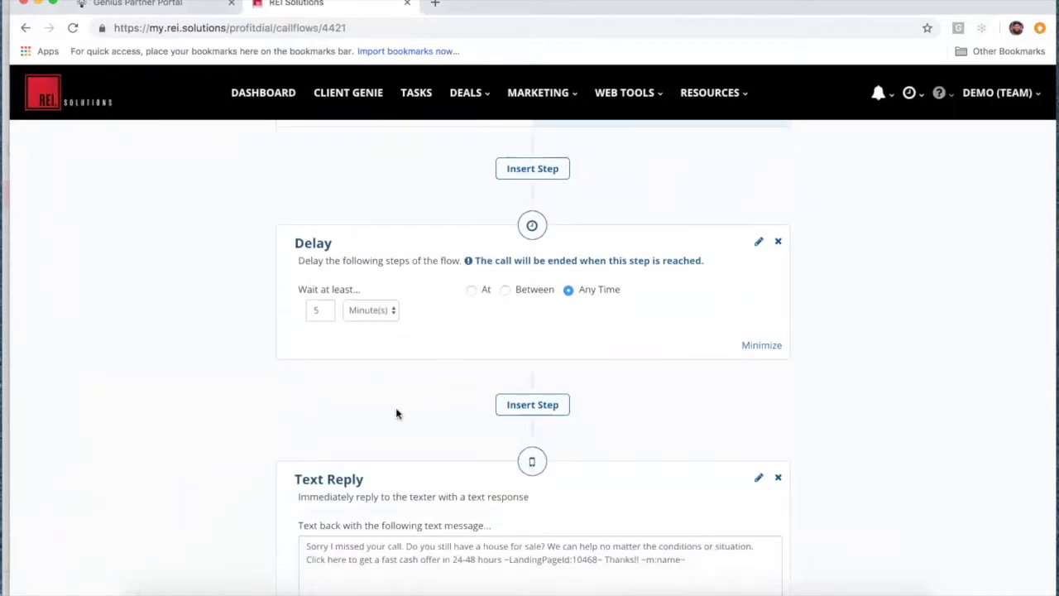
scroll(395, 413, down, 5)
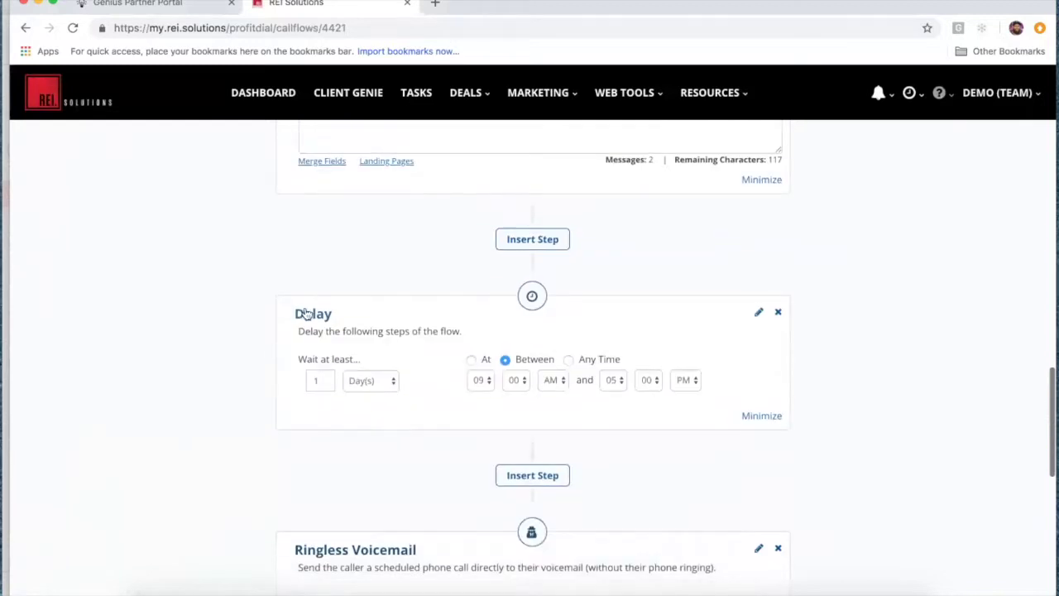
scroll(392, 430, down, 2)
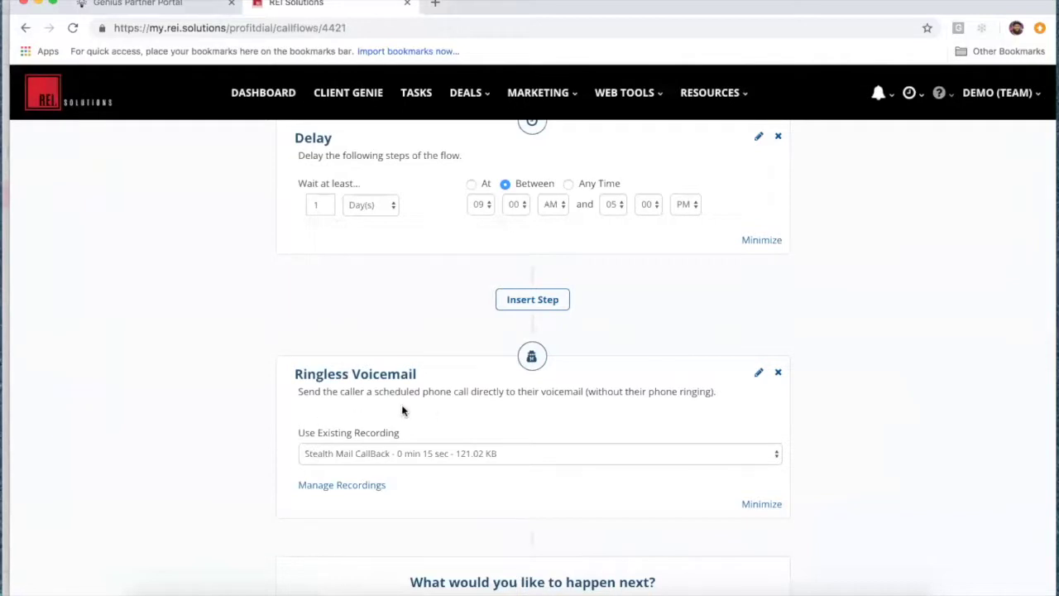
scroll(296, 407, up, 20)
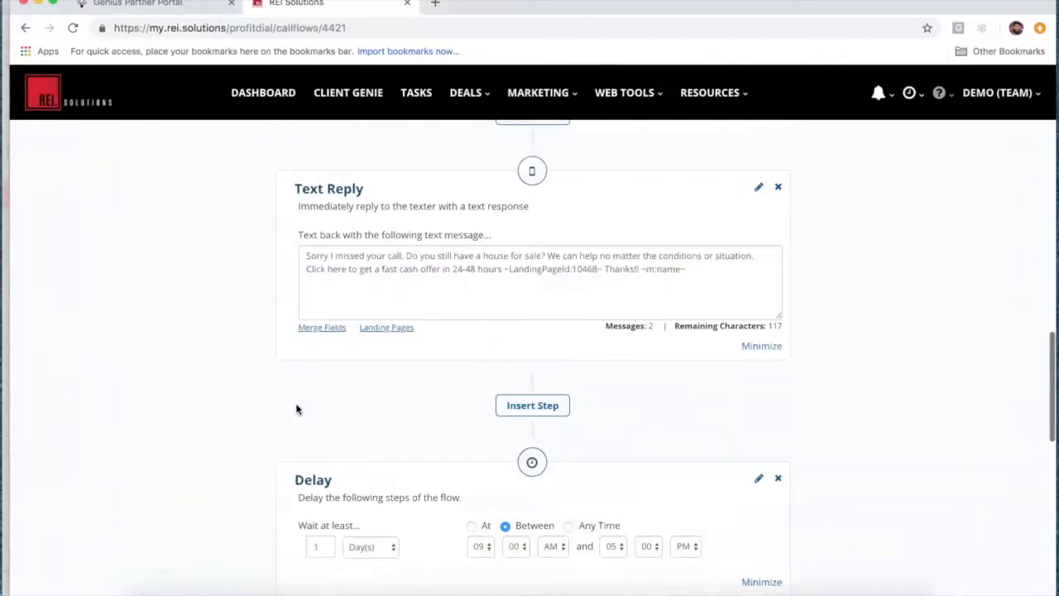
scroll(296, 407, up, 5)
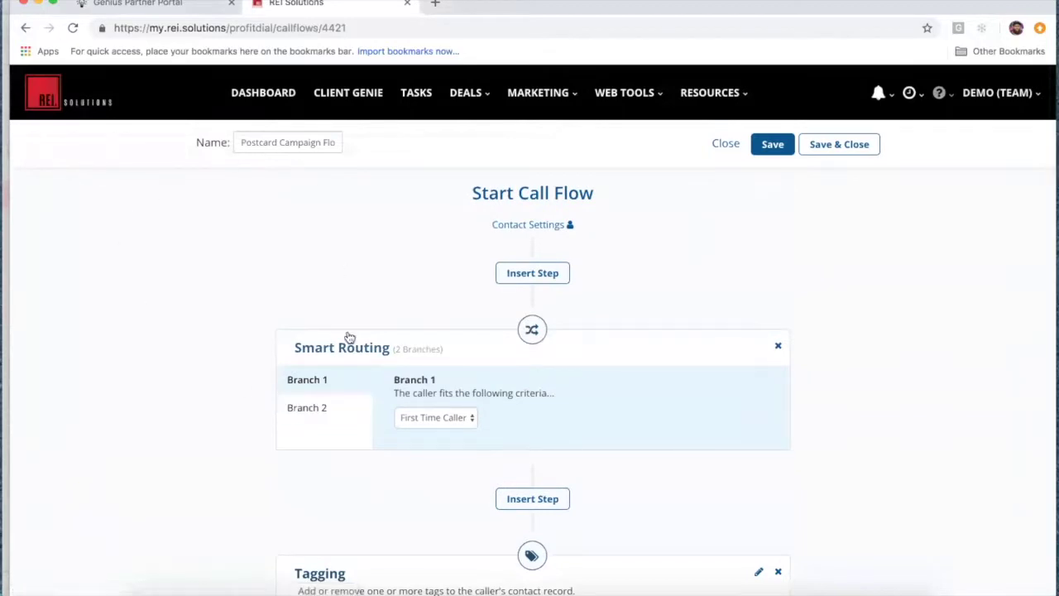
click(324, 412)
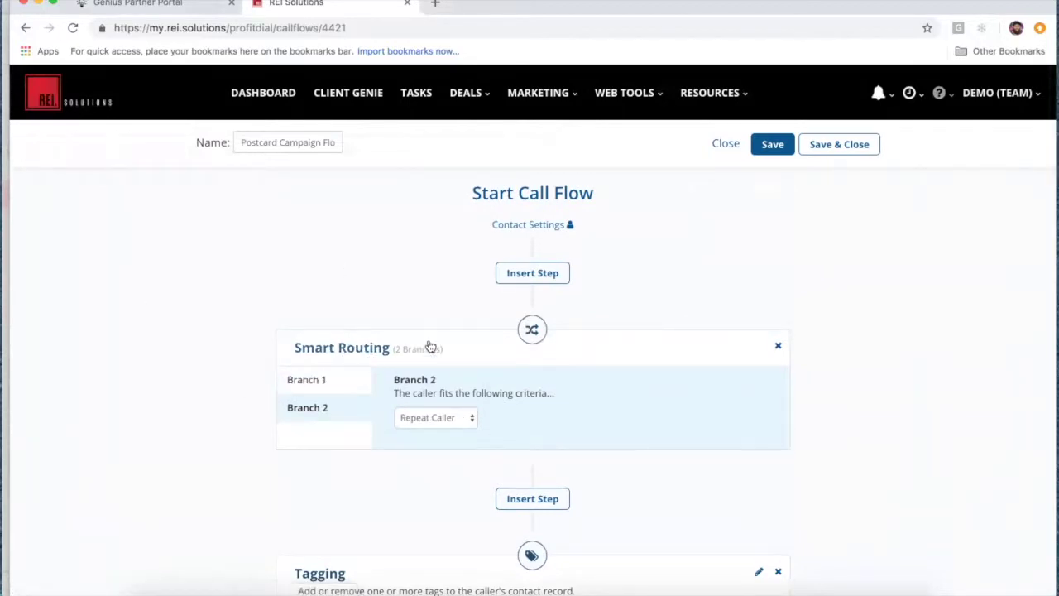
scroll(391, 451, down, 3)
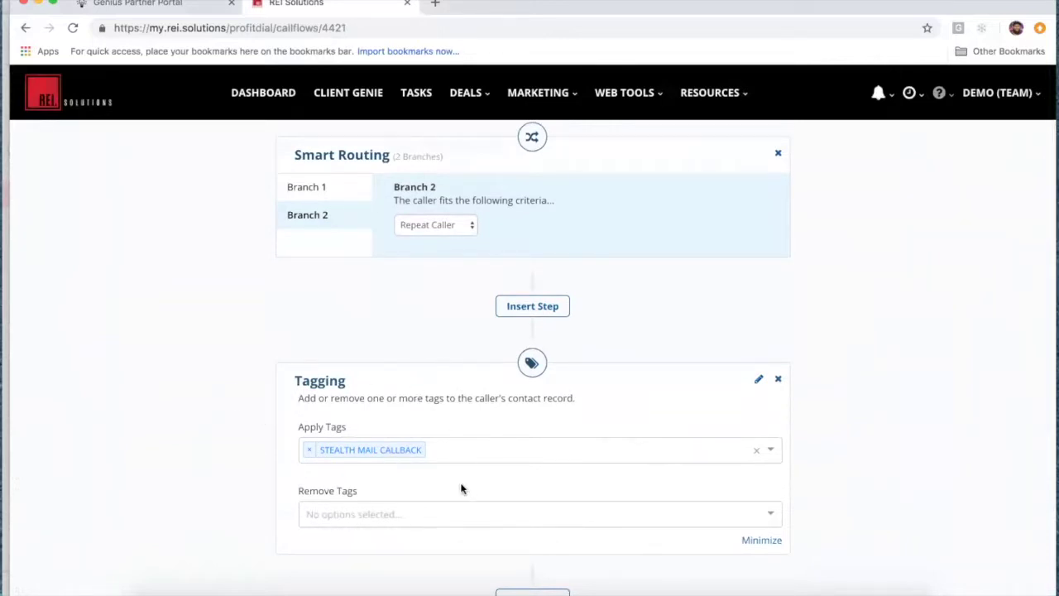
scroll(449, 501, down, 4)
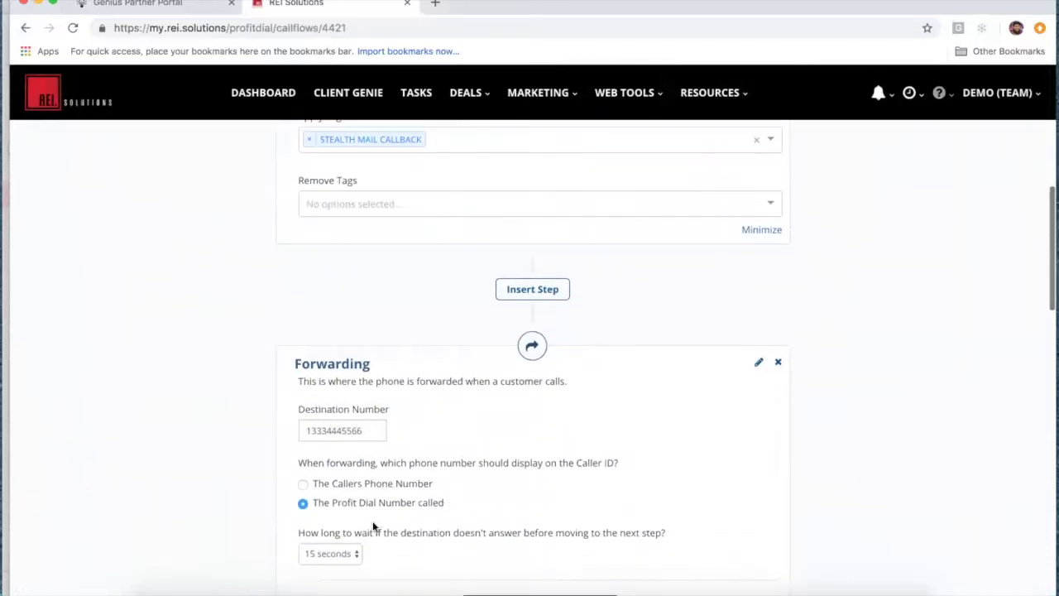
scroll(182, 470, down, 5)
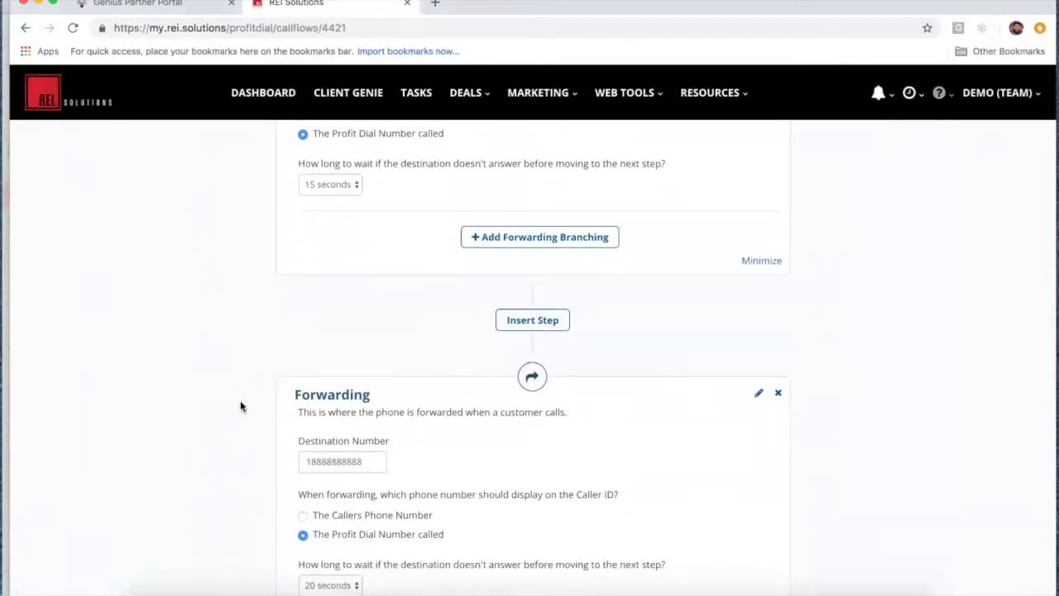
scroll(241, 406, down, 7)
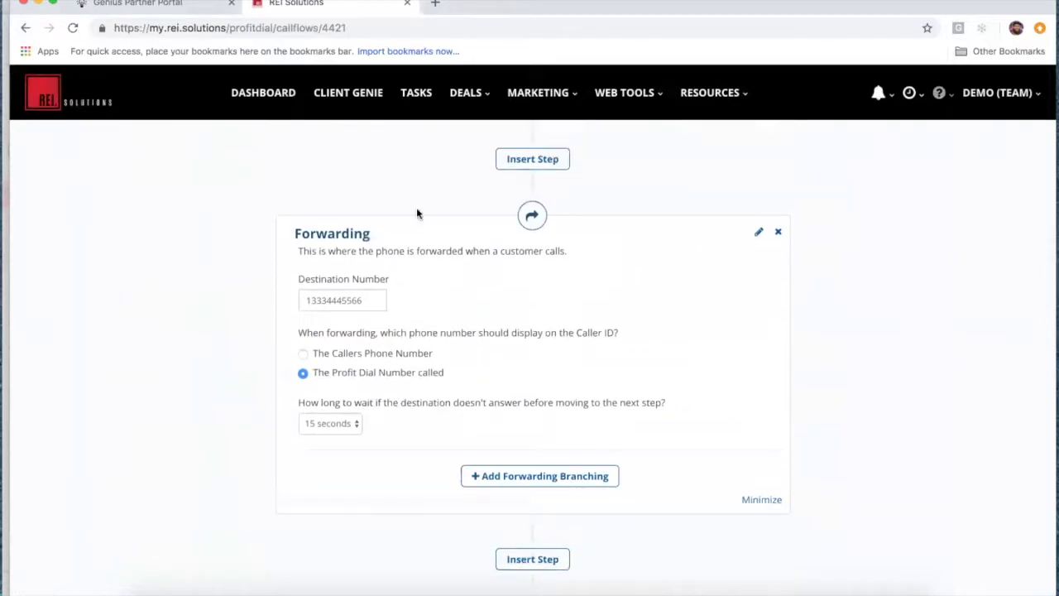
scroll(264, 435, down, 3)
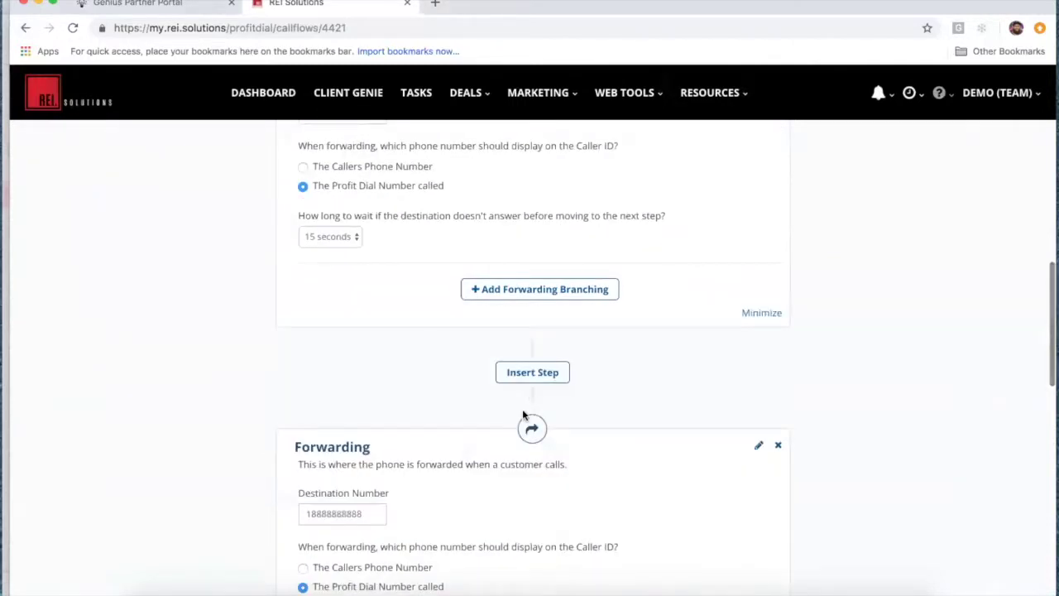
scroll(389, 399, down, 2)
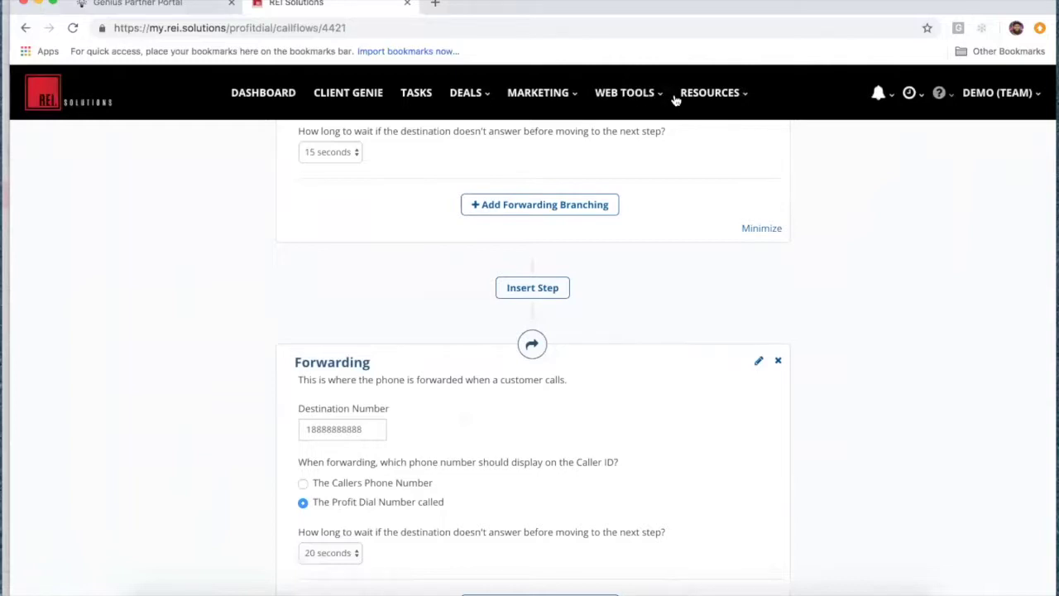
click(950, 97)
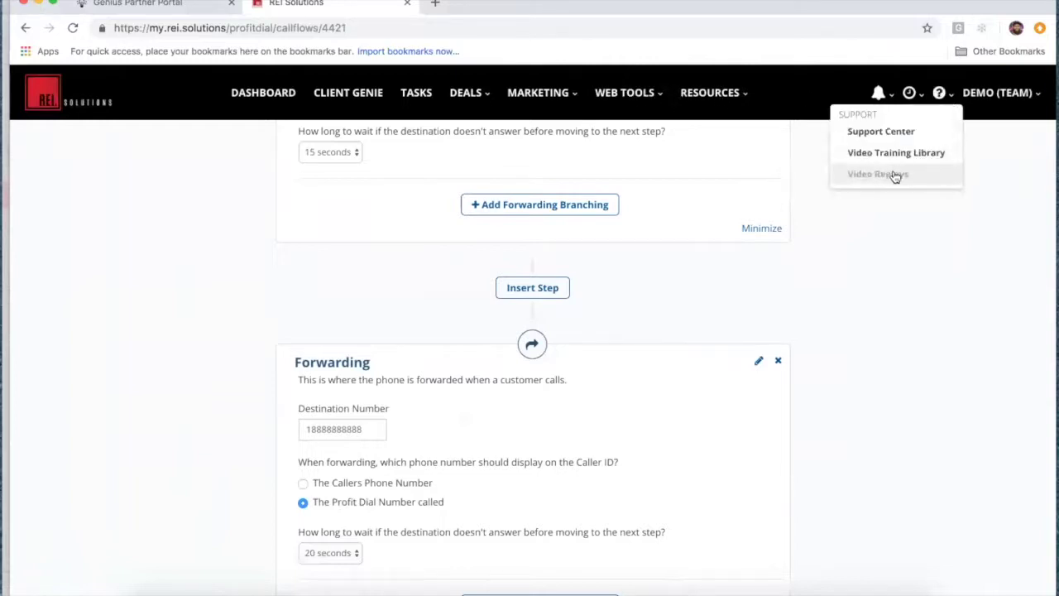
click(890, 276)
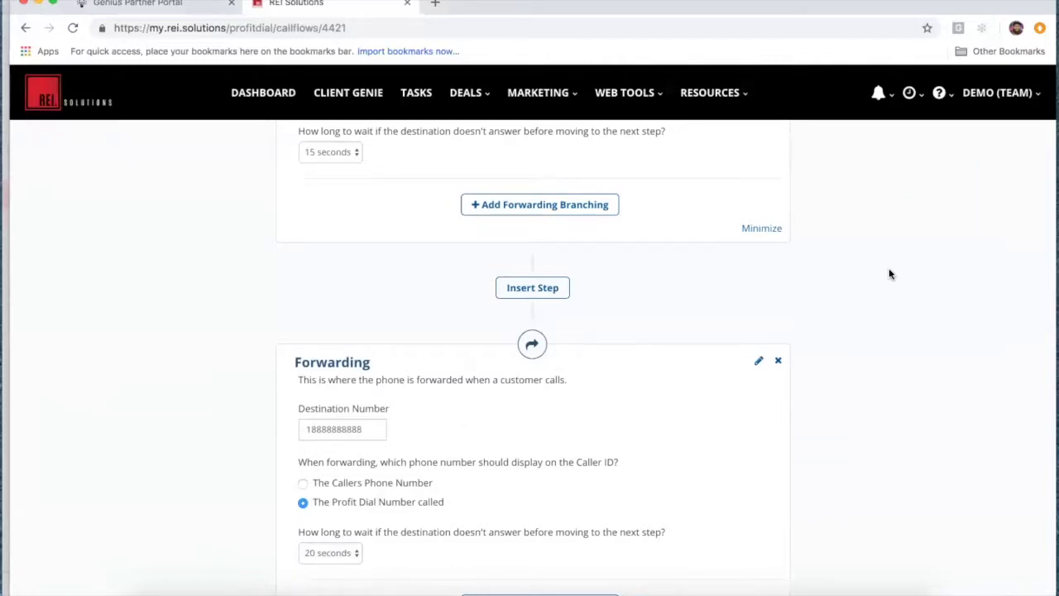
scroll(890, 274, down, 3)
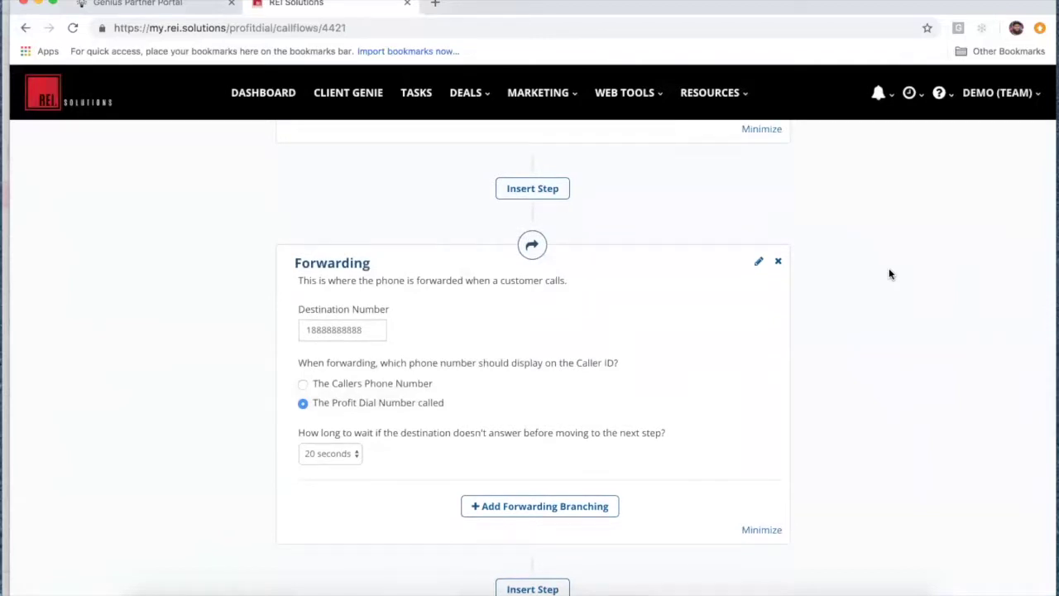
scroll(890, 274, up, 10)
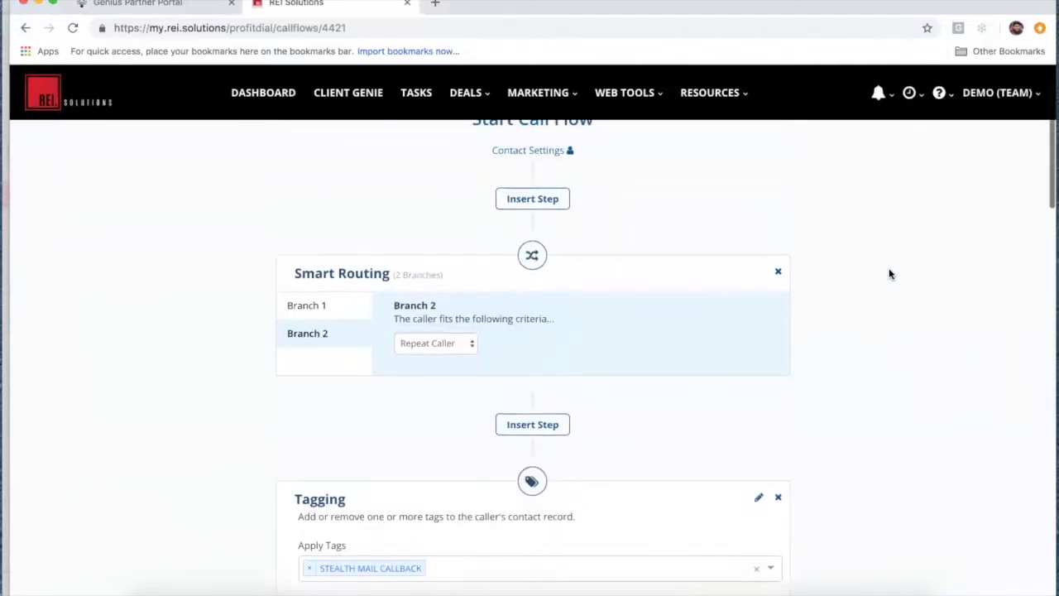
click(326, 307)
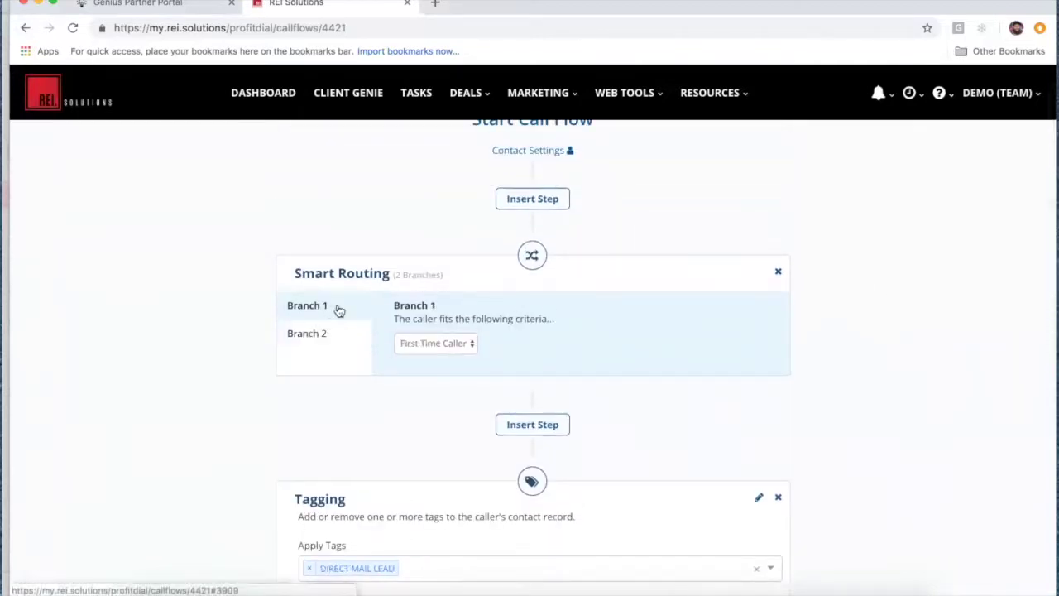
scroll(856, 391, down, 15)
scroll(856, 391, down, 6)
scroll(857, 391, up, 9)
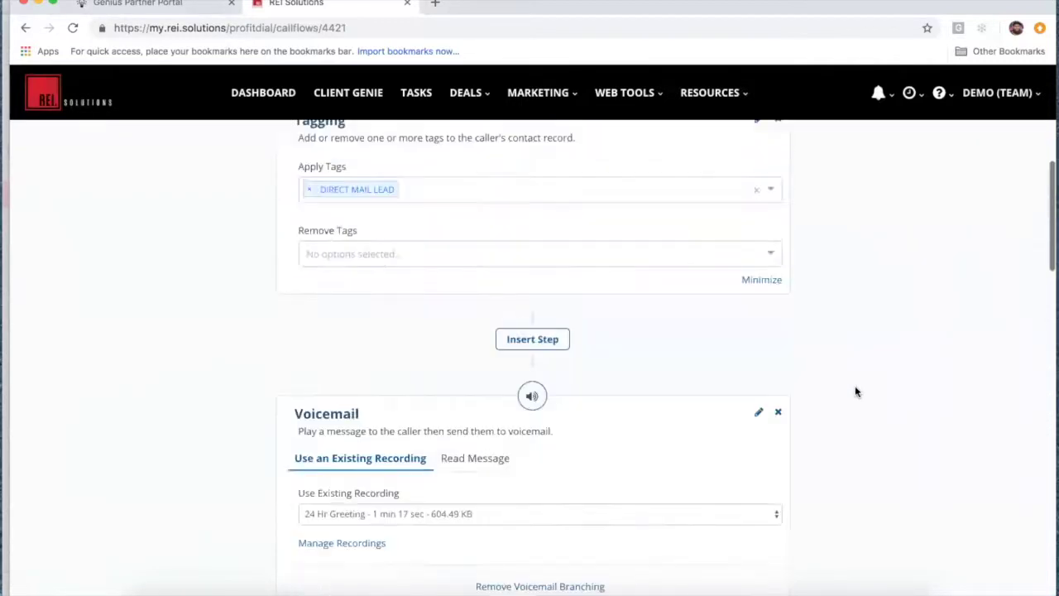
scroll(856, 391, up, 6)
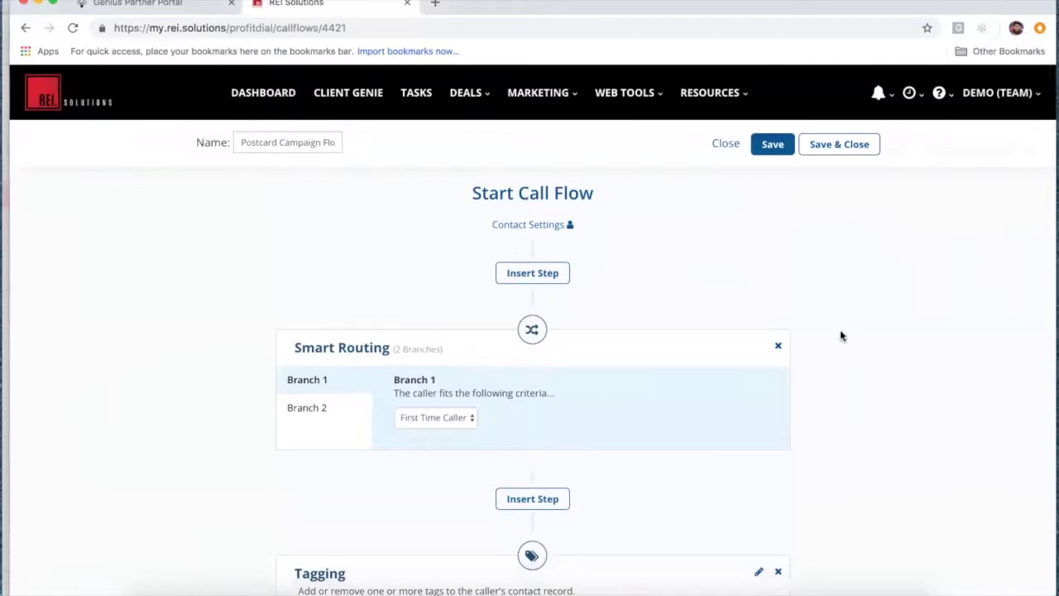
scroll(841, 335, down, 3)
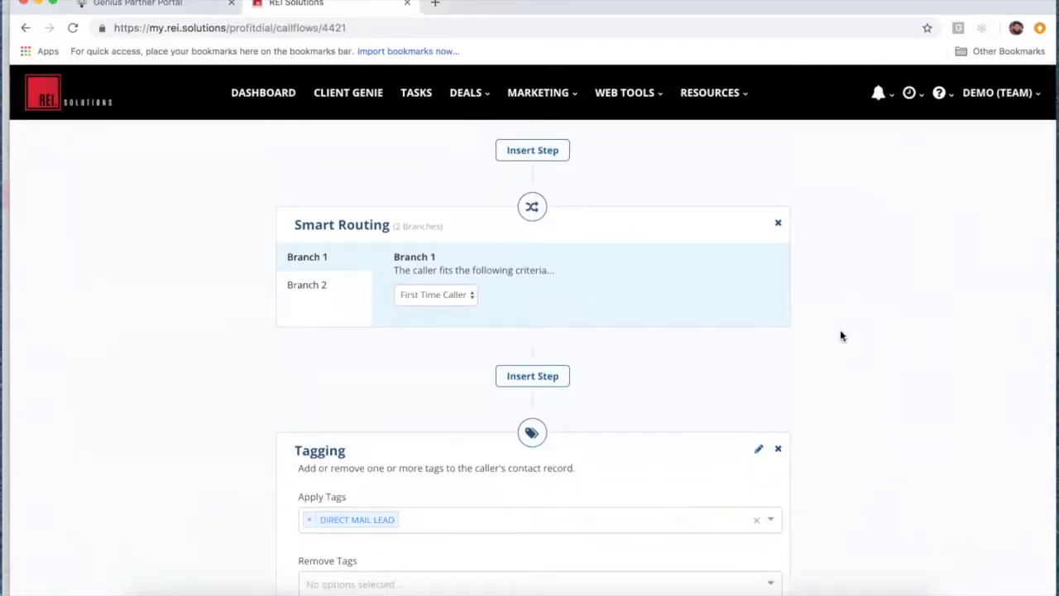
scroll(841, 335, up, 3)
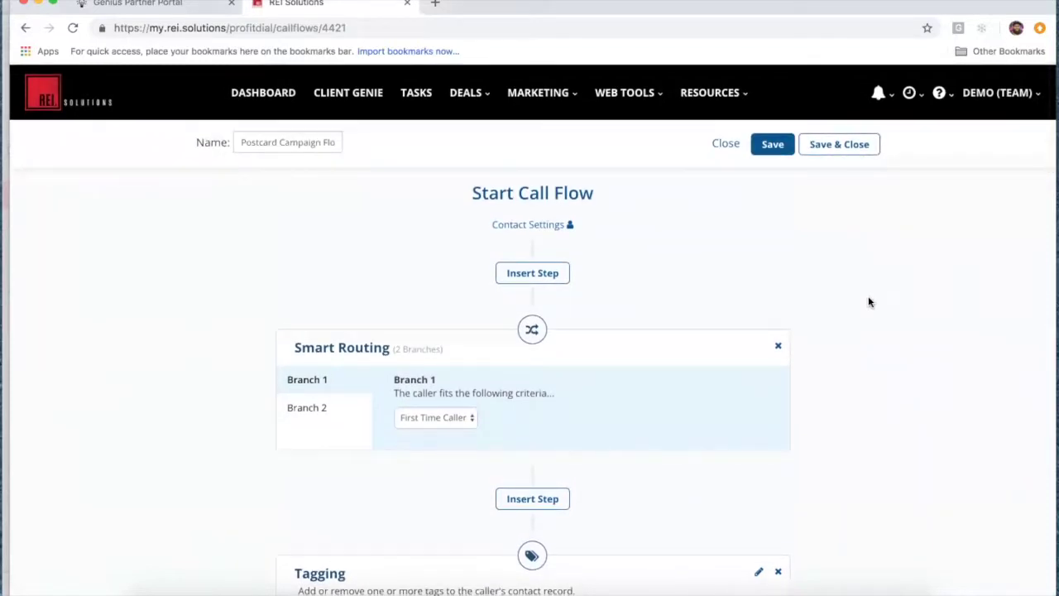
click(939, 93)
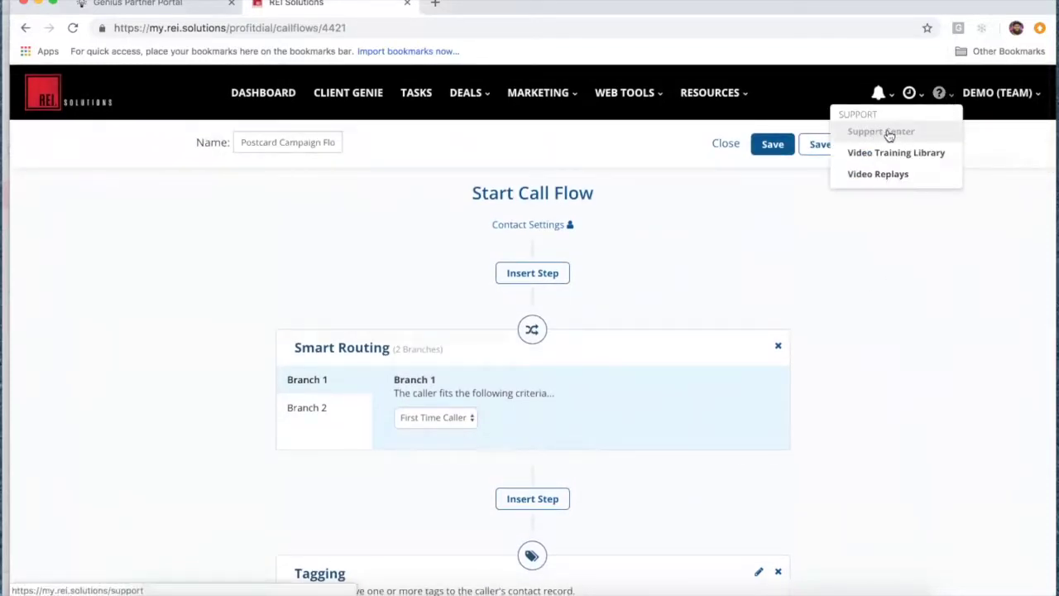
click(925, 309)
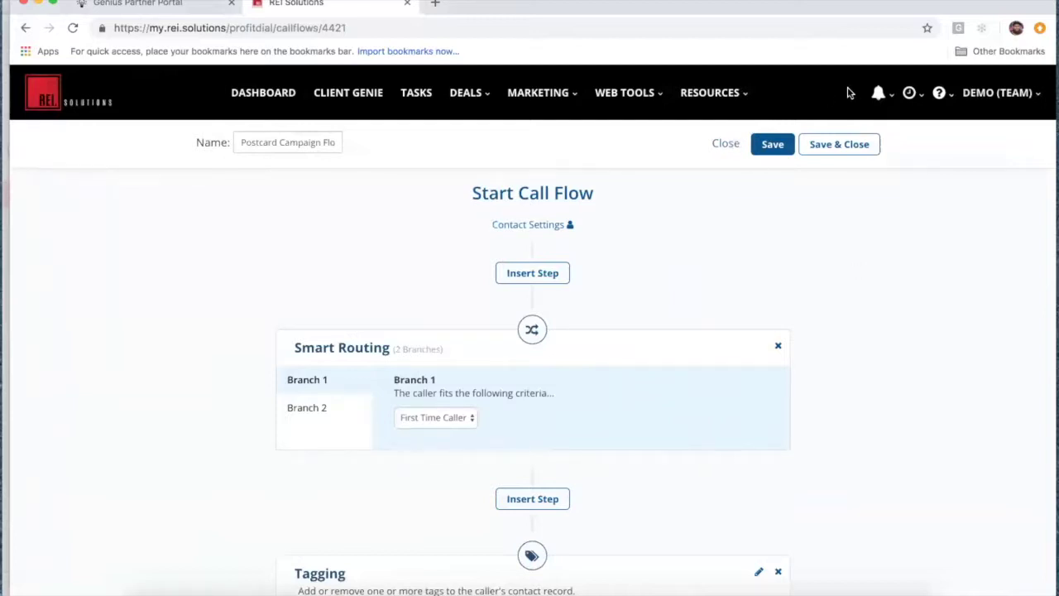
click(947, 95)
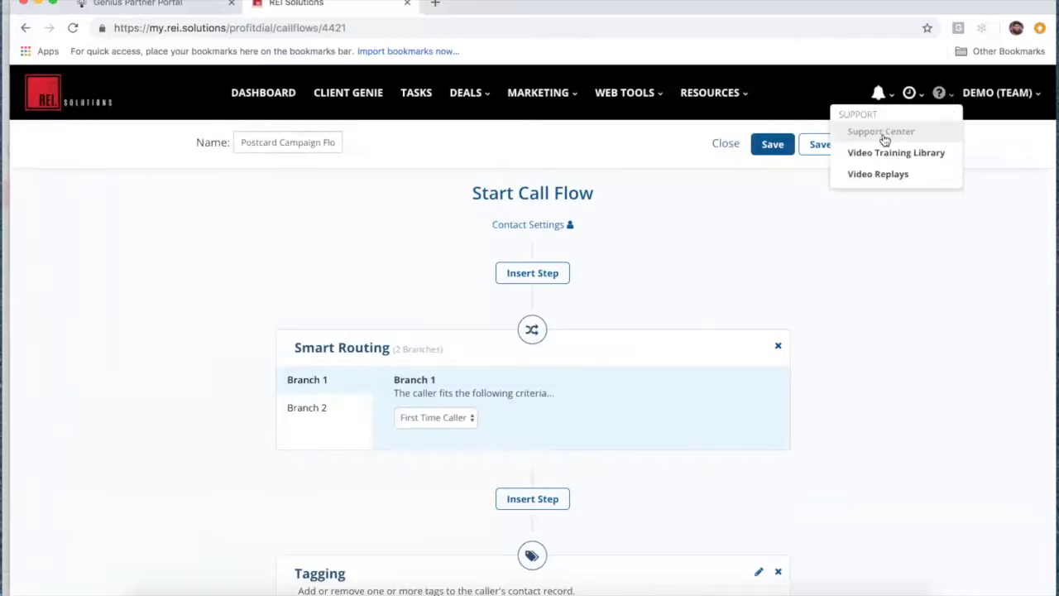
click(872, 350)
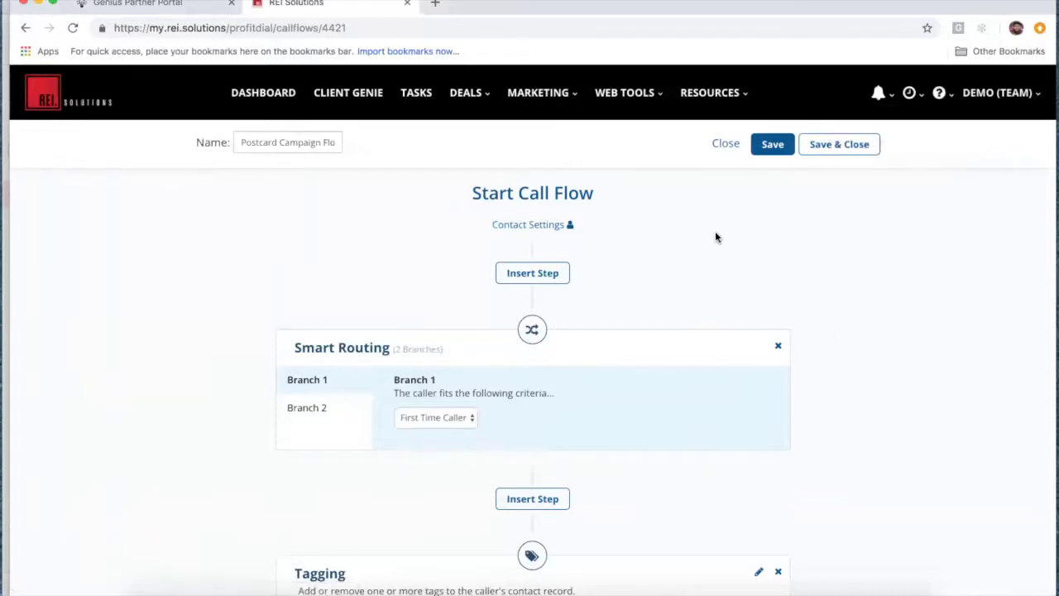
click(561, 95)
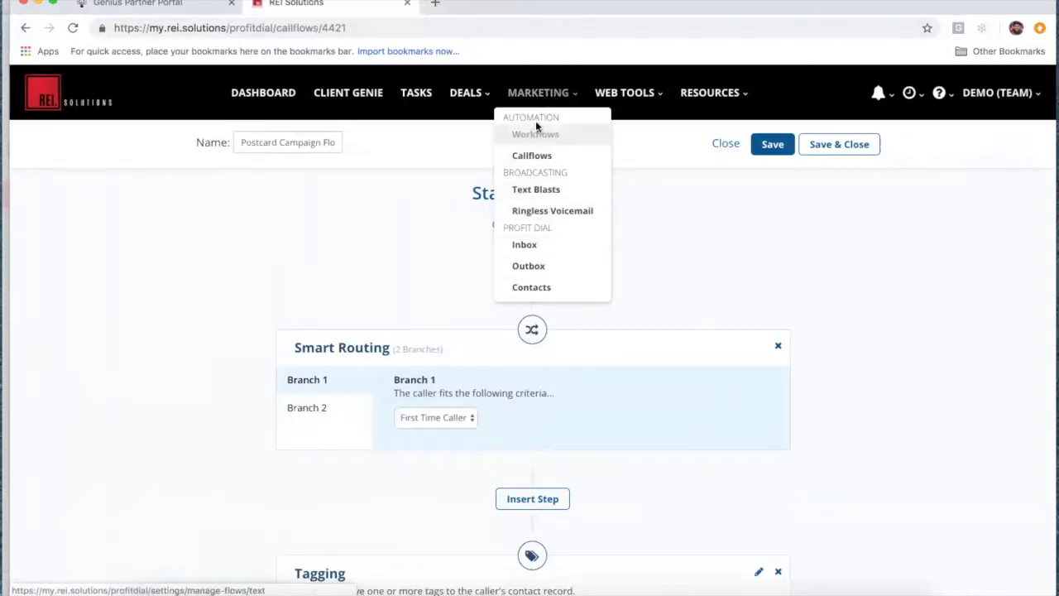
click(571, 95)
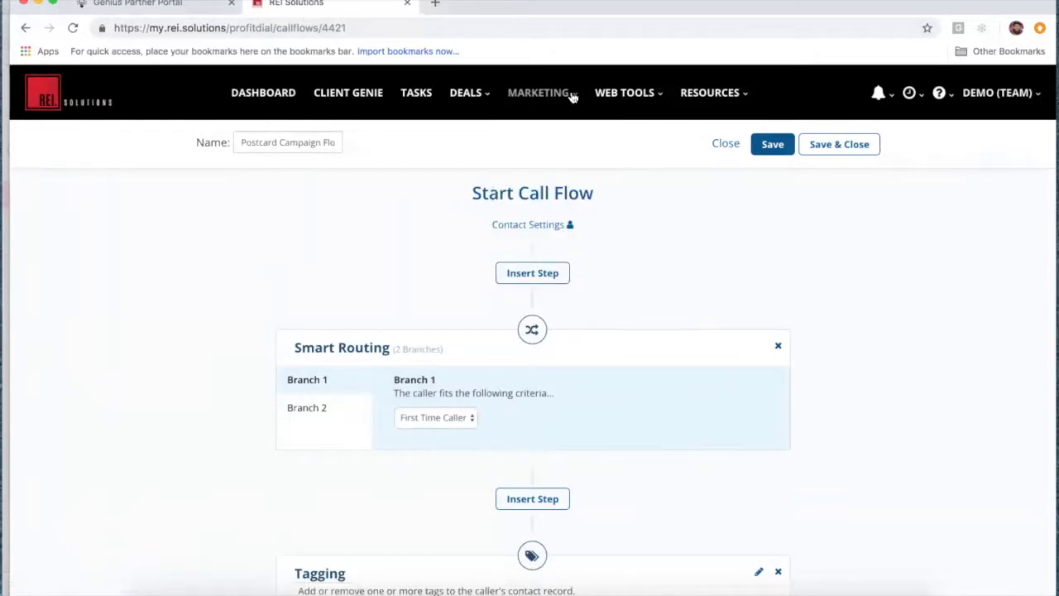
click(571, 97)
Step: Go to Marketing > Callflows and start a new call flow named New Flow
click(537, 157)
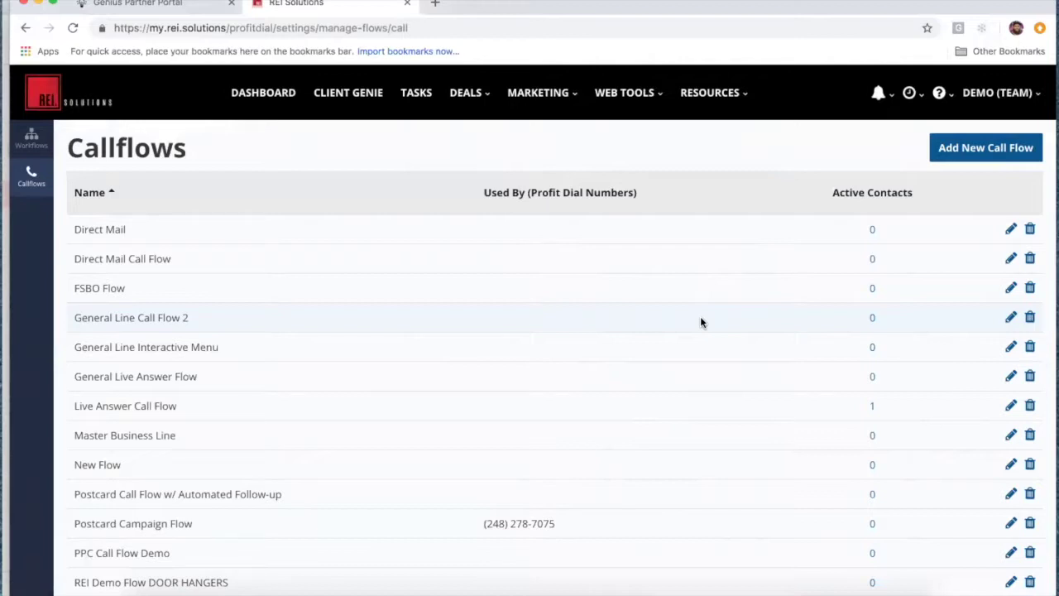
click(964, 151)
Step: Look over the first-step options in the blank New Flow, then close the editor
scroll(906, 403, down, 1)
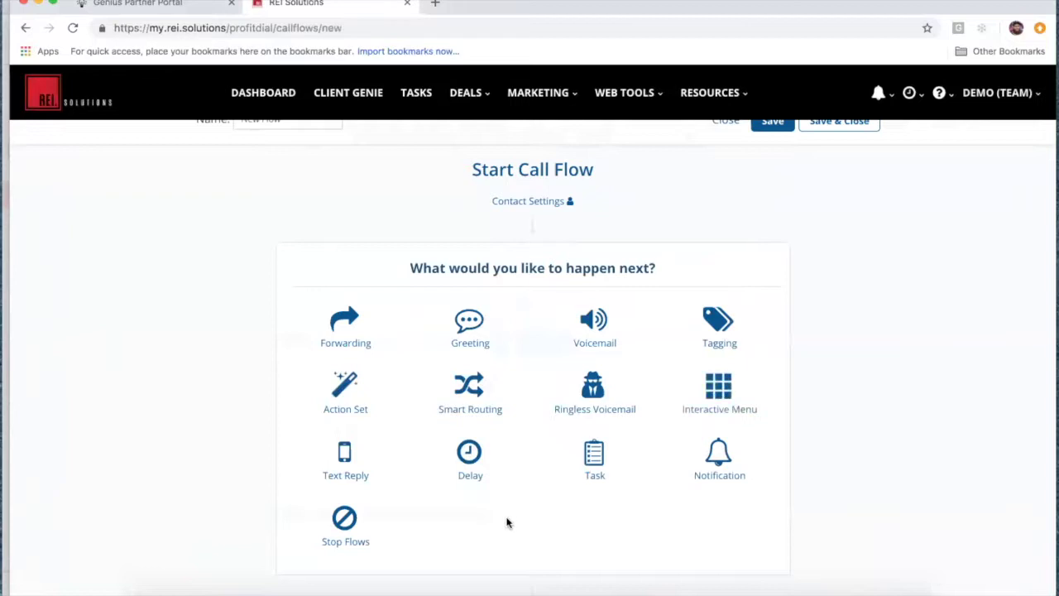
scroll(506, 522, down, 1)
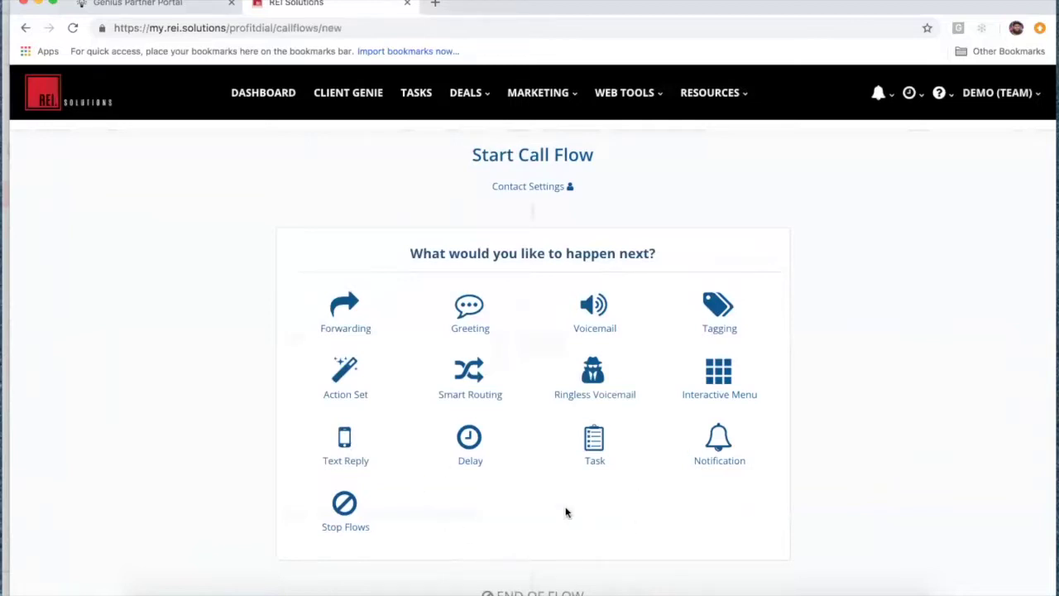
scroll(853, 421, up, 2)
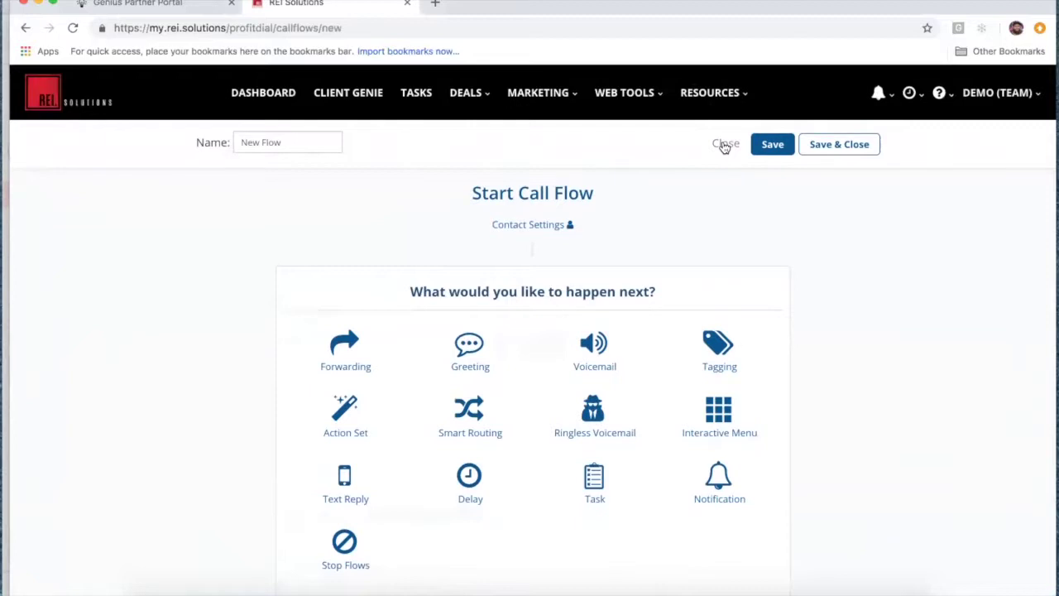
click(724, 144)
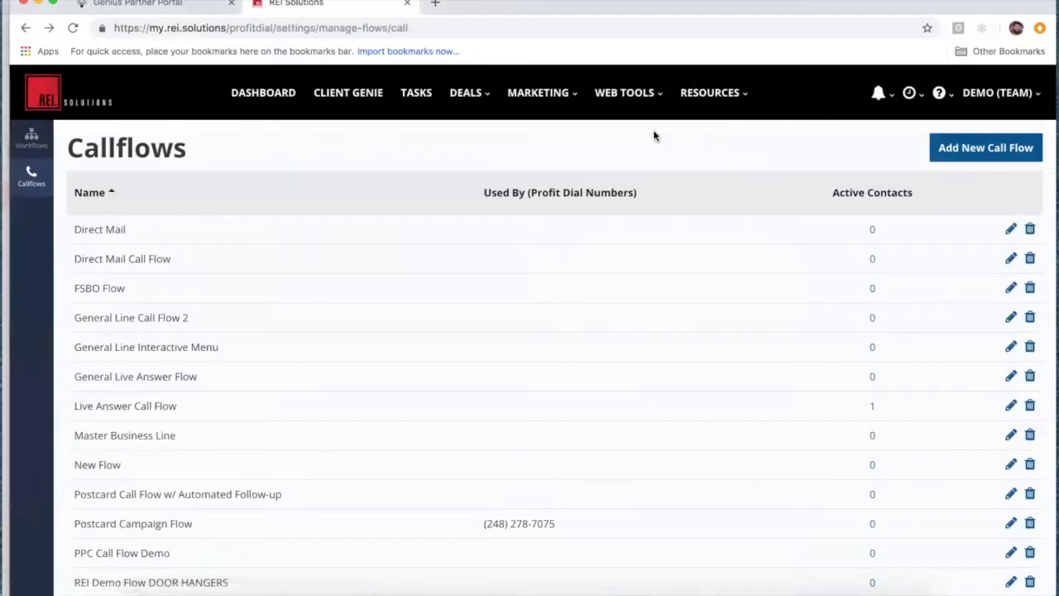
click(567, 94)
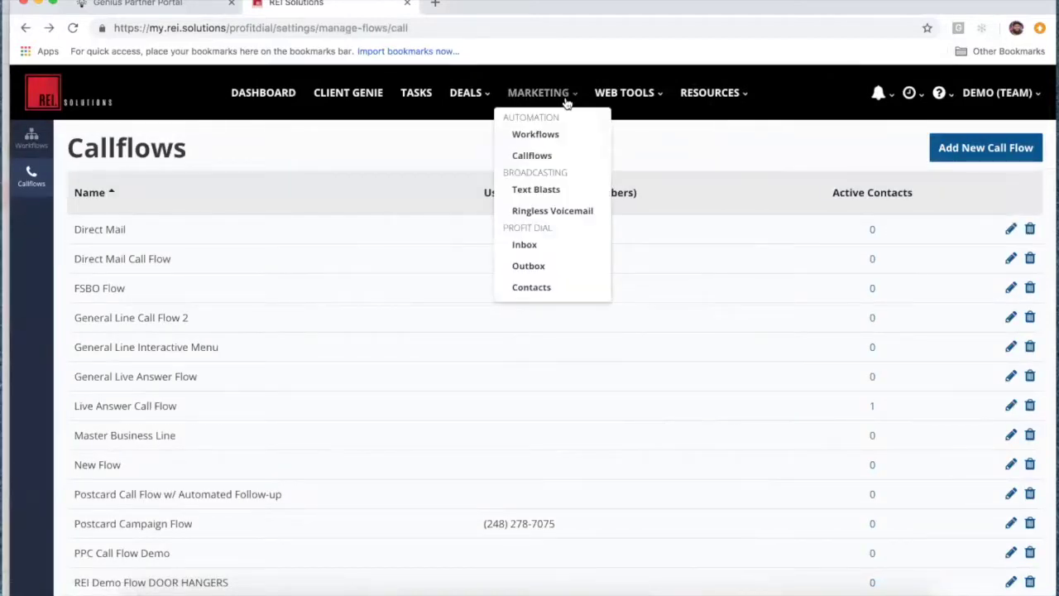
click(549, 138)
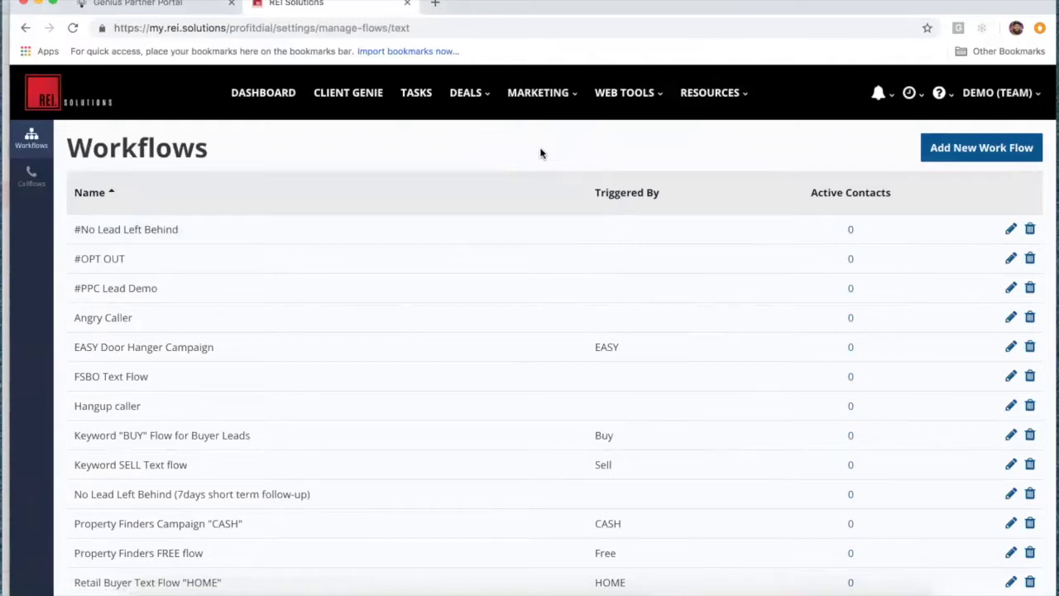
double_click(616, 348)
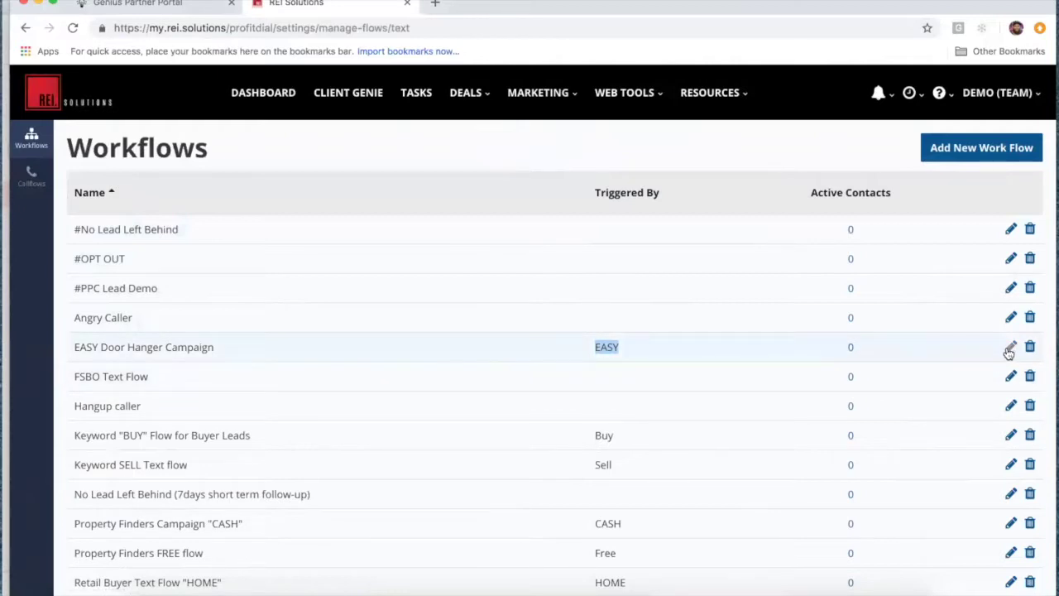
click(713, 383)
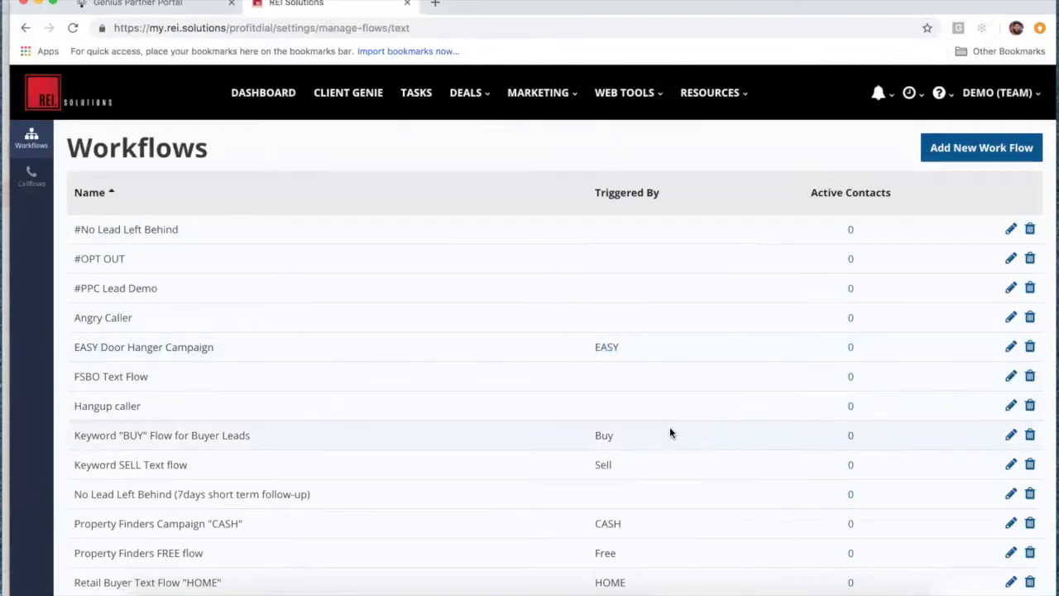
scroll(669, 426, down, 1)
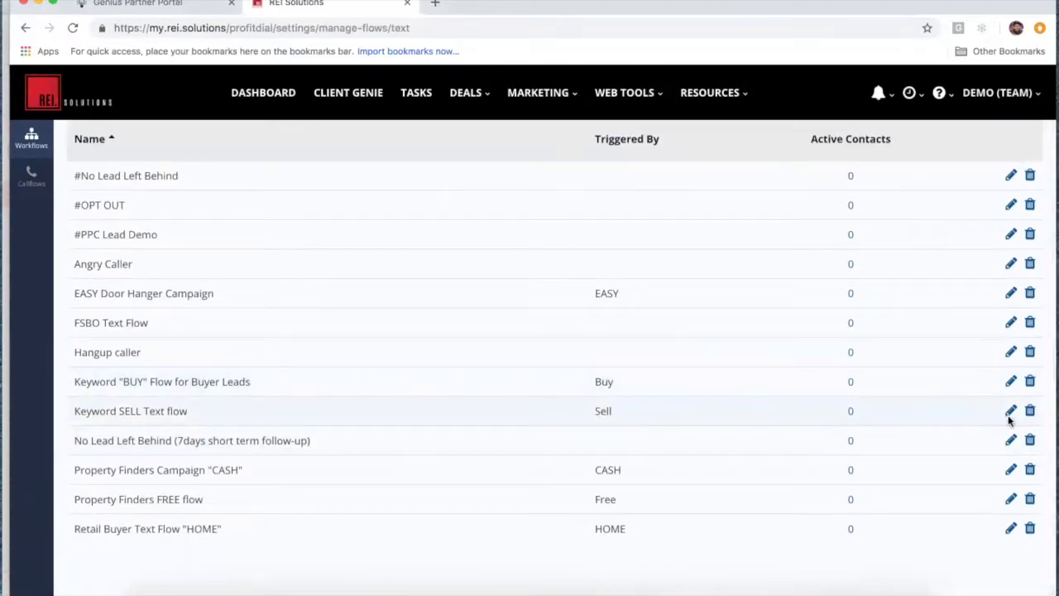
Step: Open the Keyword SELL Text flow for editing and scroll down through its steps
click(1010, 410)
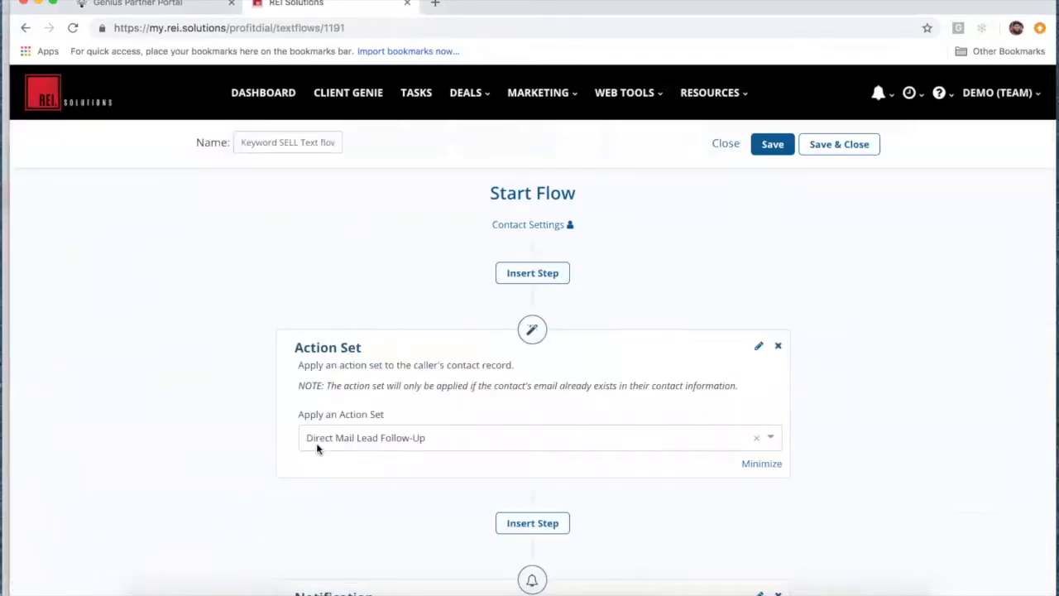
scroll(446, 497, down, 2)
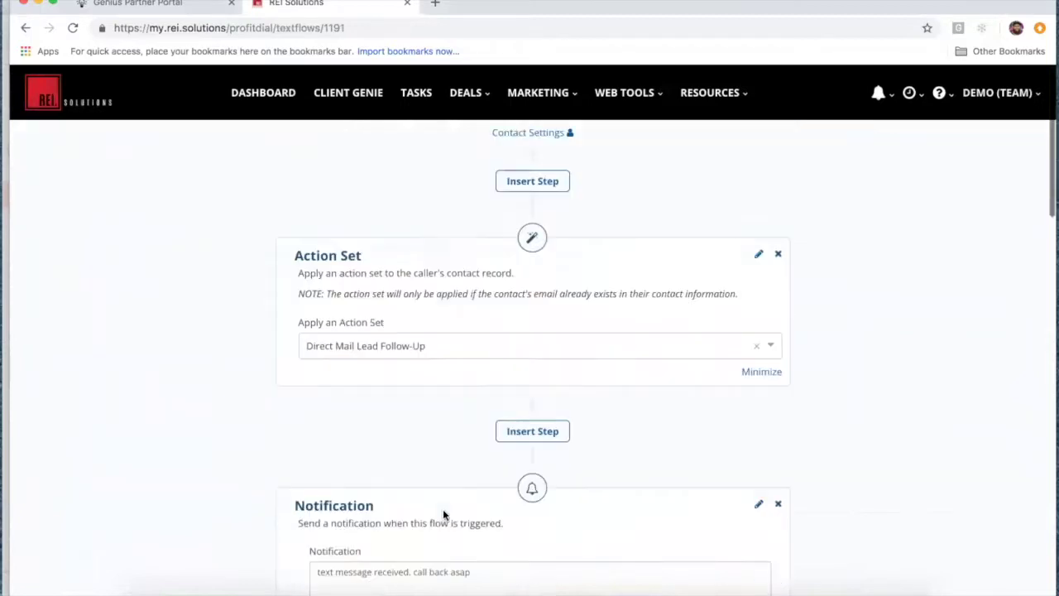
scroll(279, 491, down, 2)
scroll(364, 493, down, 6)
scroll(364, 496, down, 3)
scroll(319, 507, down, 5)
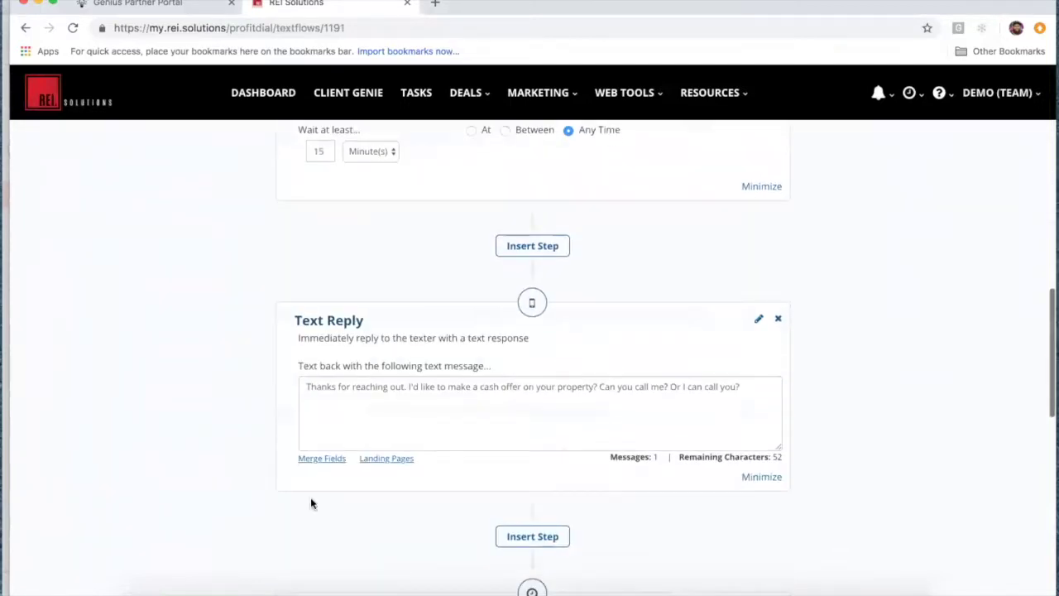
scroll(431, 385, down, 3)
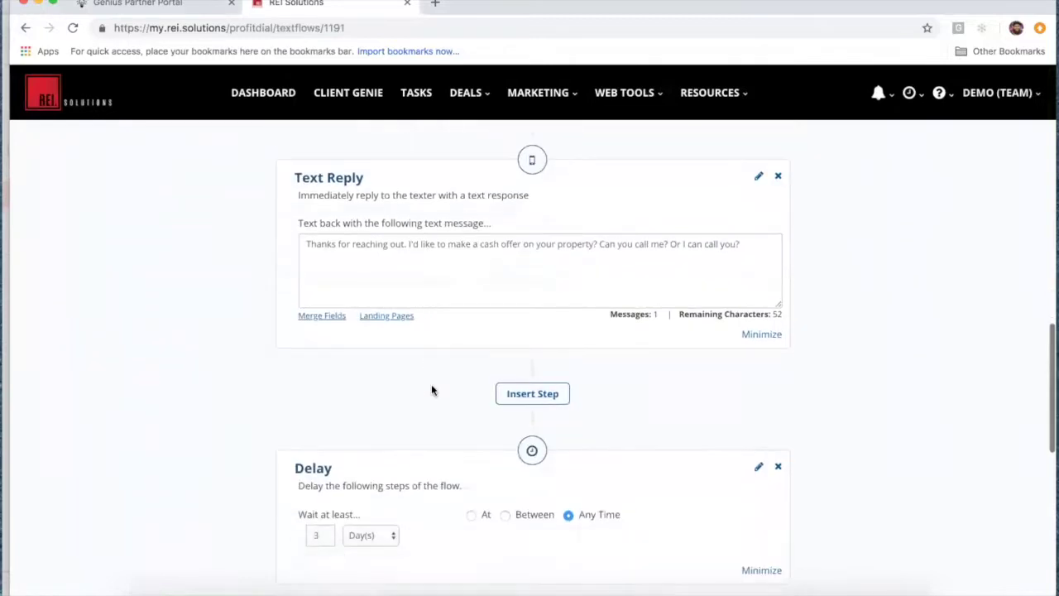
scroll(279, 414, down, 3)
scroll(288, 487, down, 6)
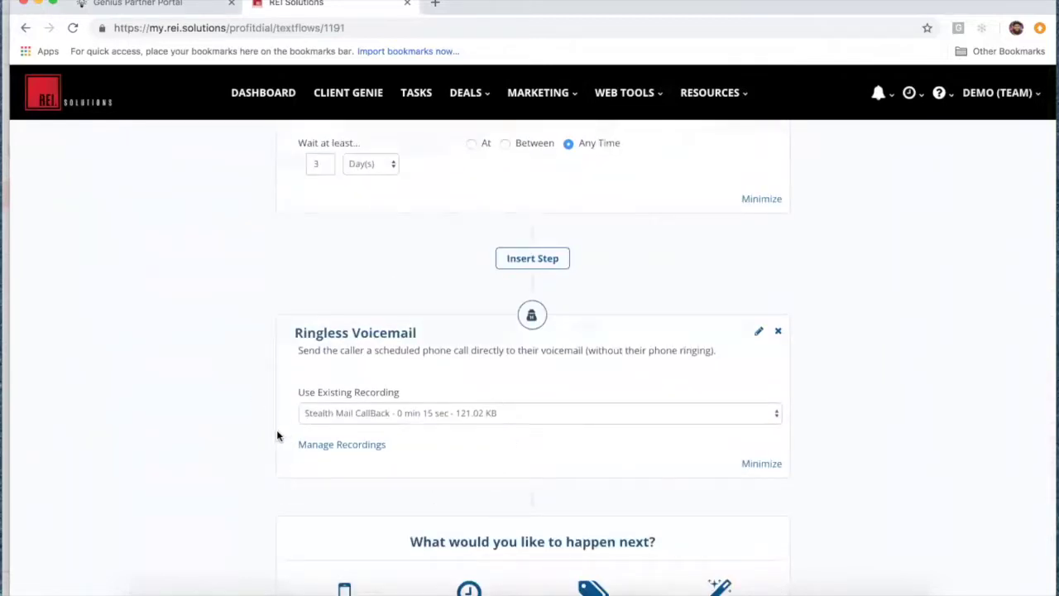
Step: Finish reviewing the Keyword SELL Text flow and Save & Close it
scroll(277, 435, up, 15)
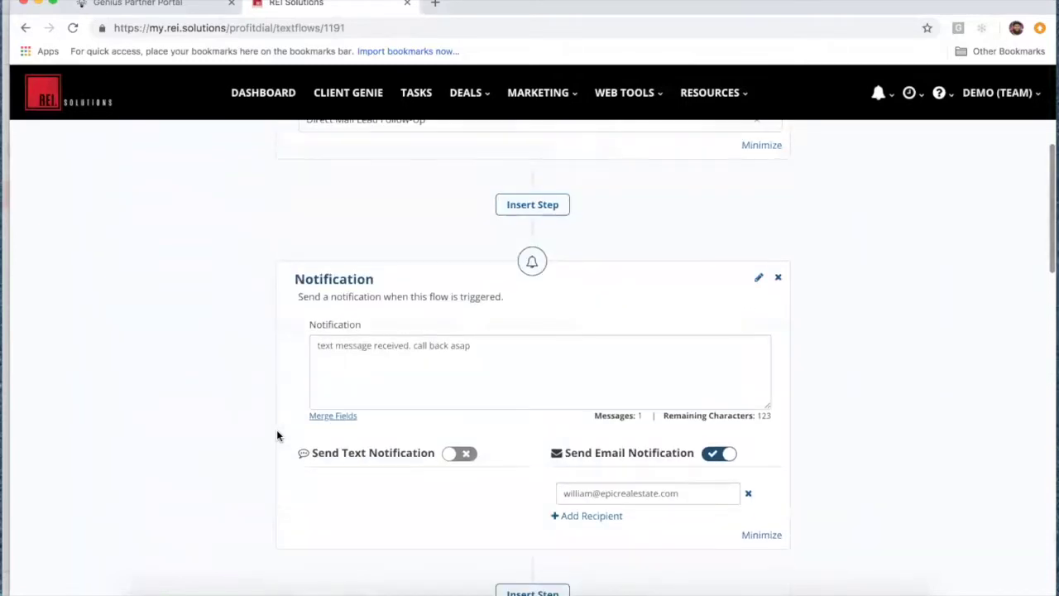
scroll(277, 435, up, 5)
scroll(277, 435, down, 15)
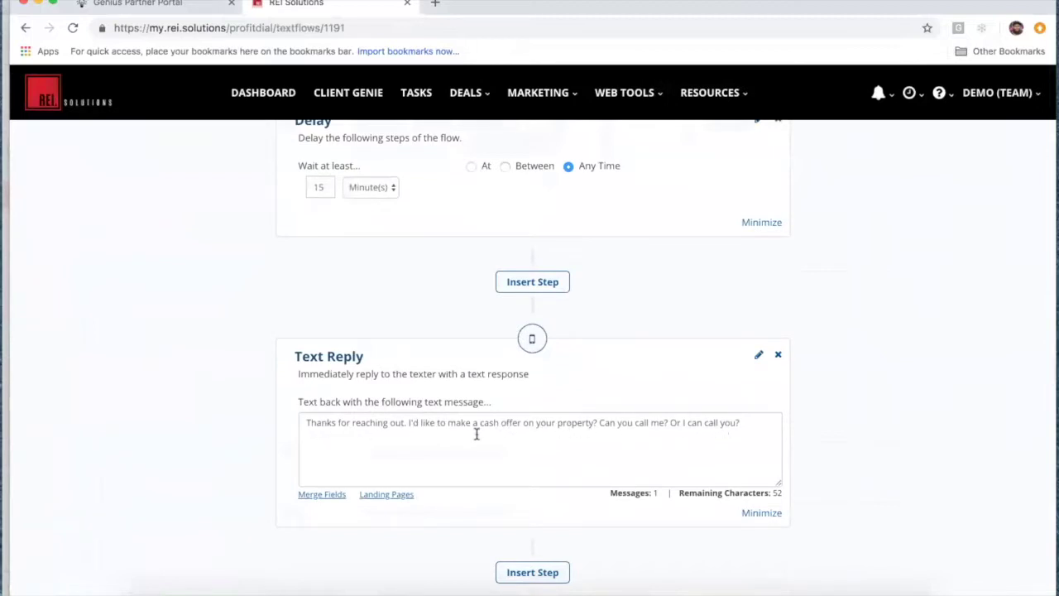
scroll(475, 430, down, 10)
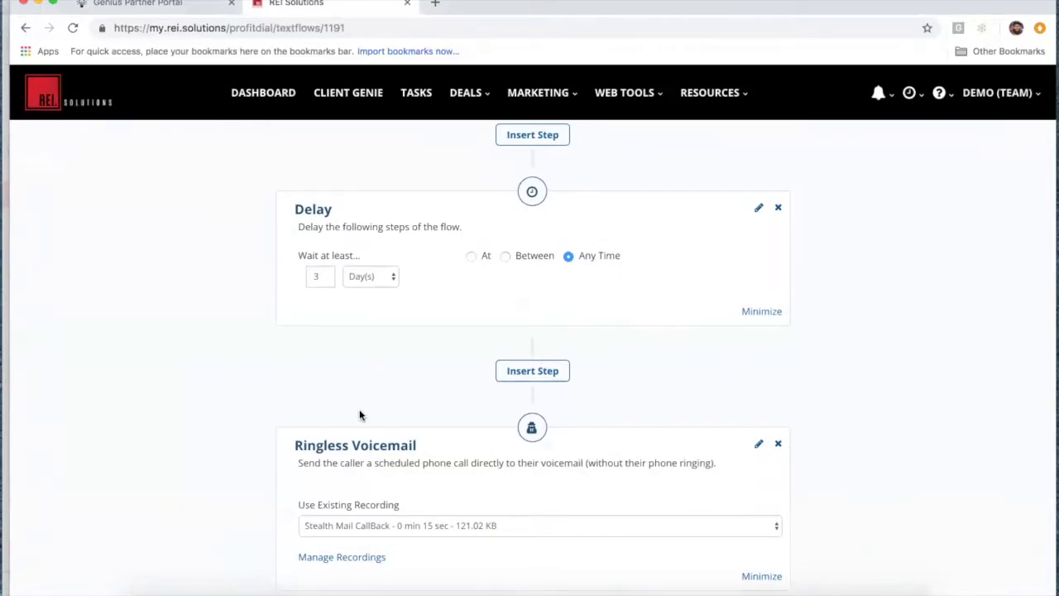
scroll(360, 414, up, 14)
scroll(359, 414, down, 9)
scroll(406, 262, up, 2)
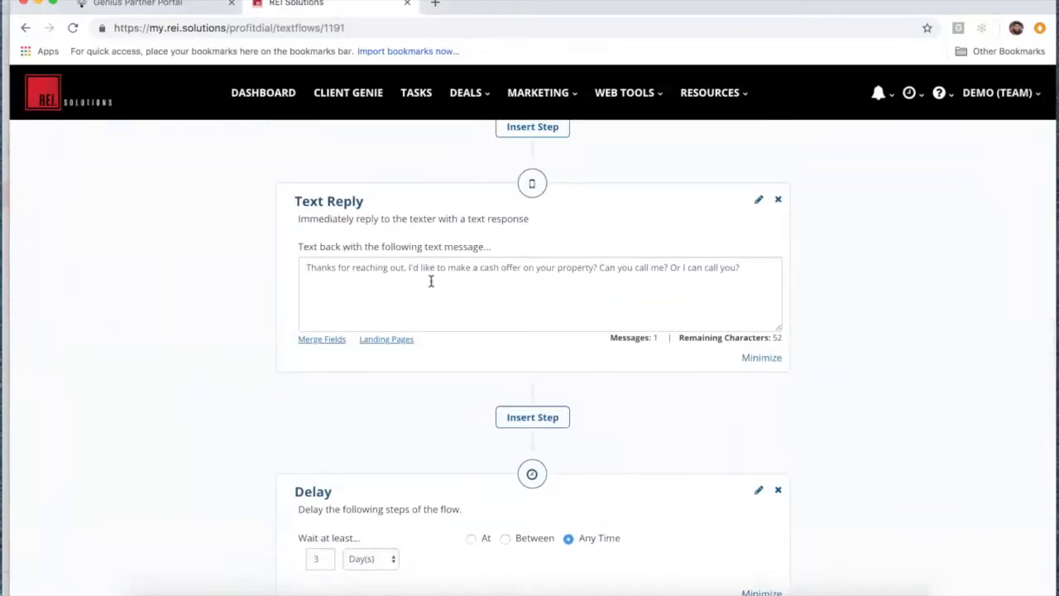
scroll(220, 273, up, 5)
scroll(220, 274, down, 4)
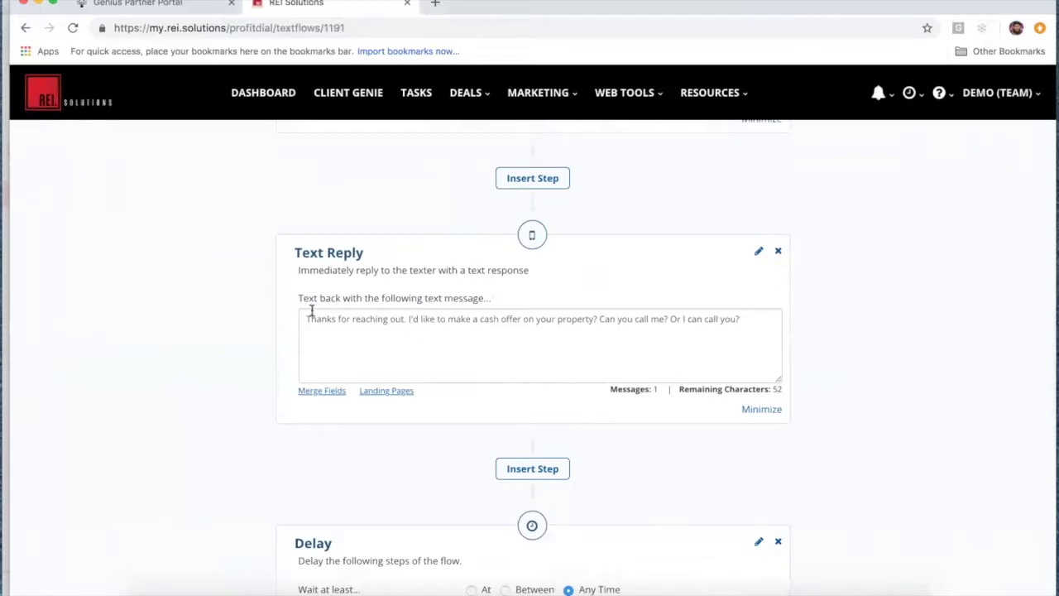
scroll(196, 316, up, 5)
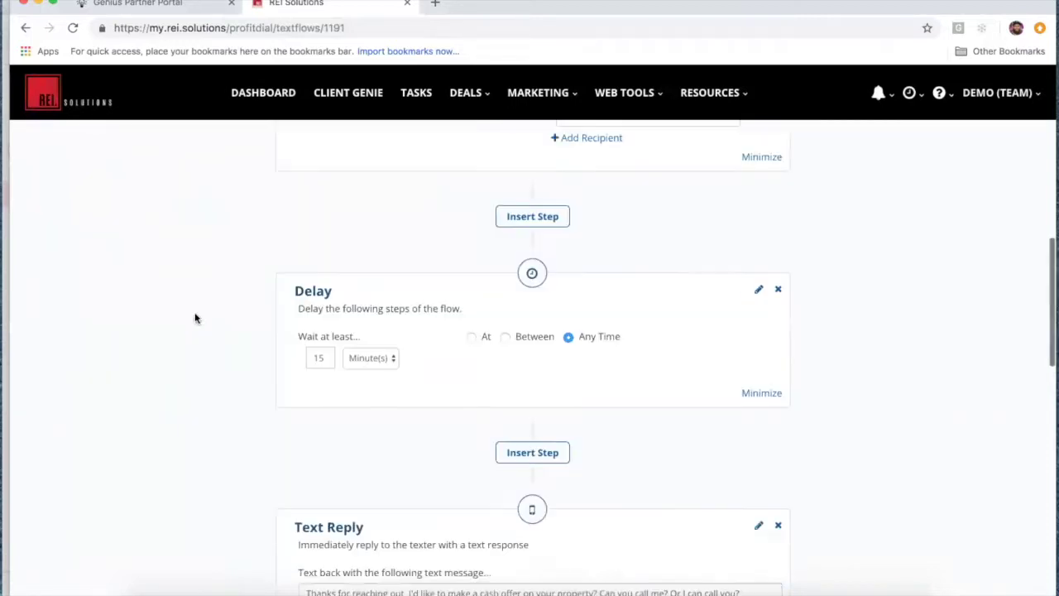
scroll(195, 318, up, 10)
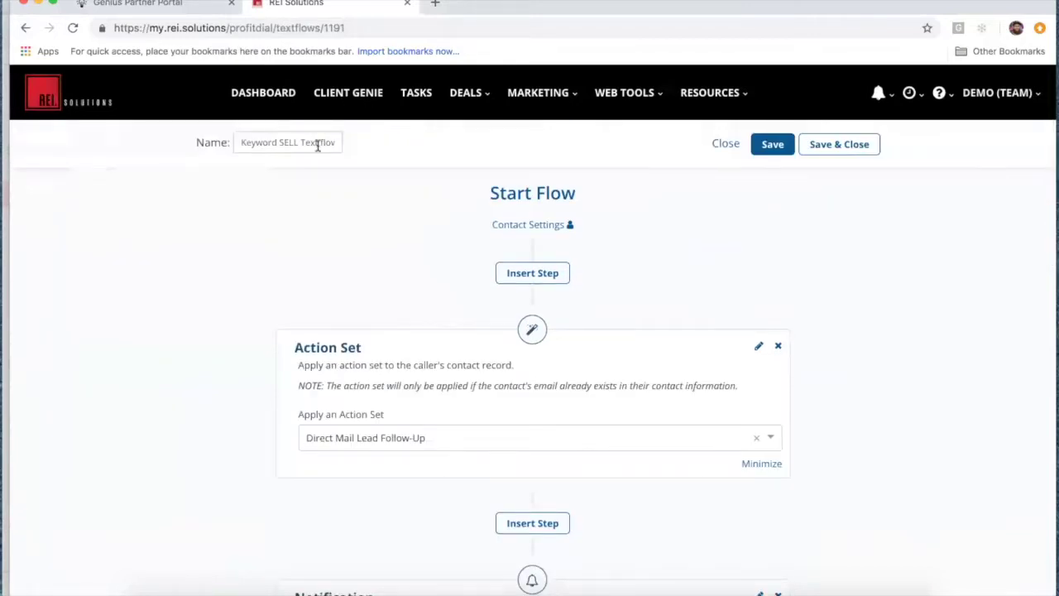
click(838, 149)
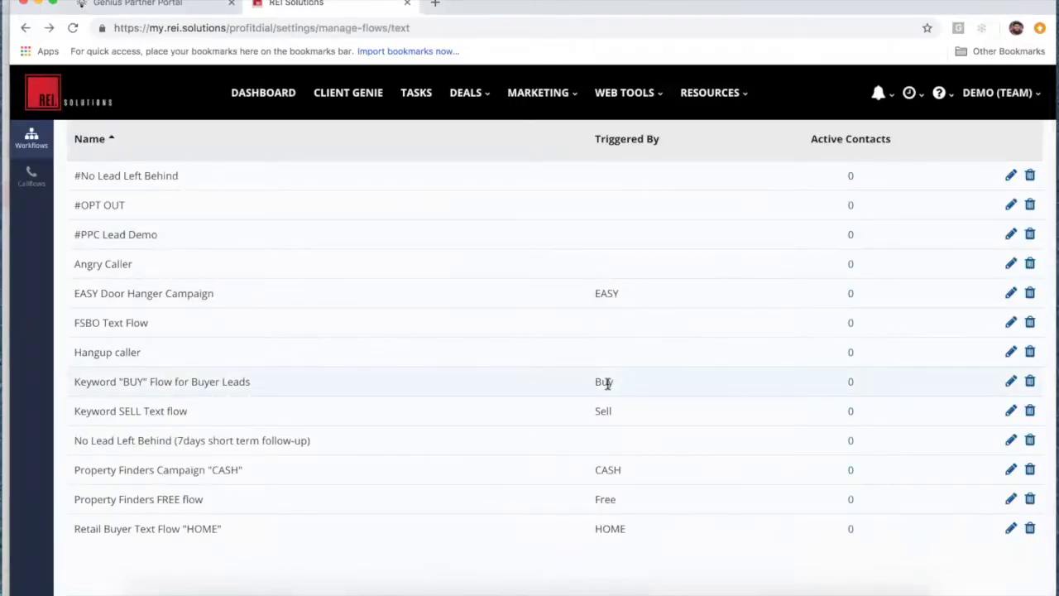
Step: Find the No Lead Left Behind (7days short term follow-up) row and open it in the editor
scroll(607, 382, up, 1)
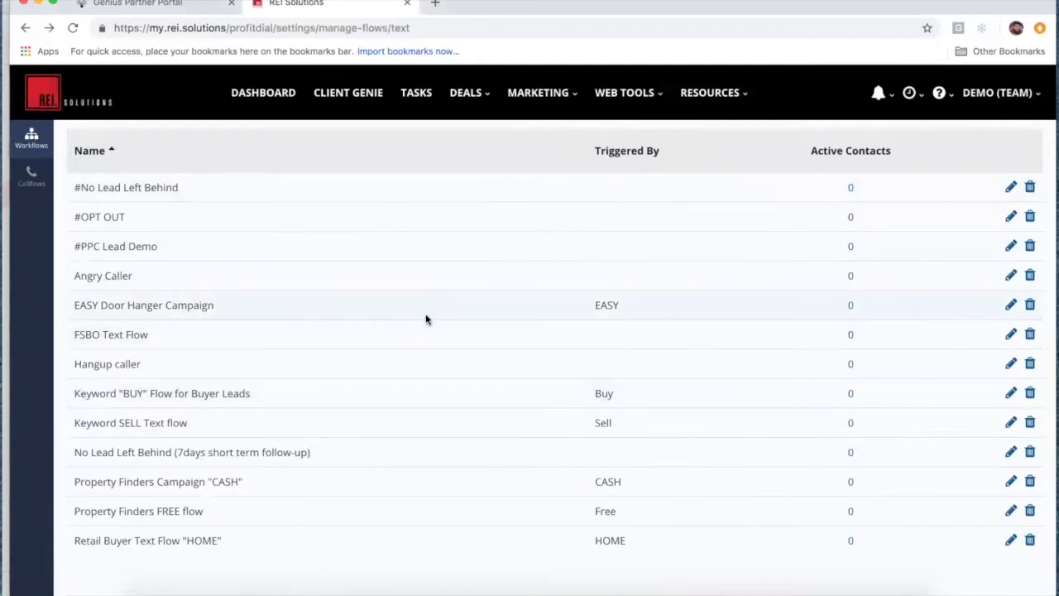
scroll(426, 319, up, 1)
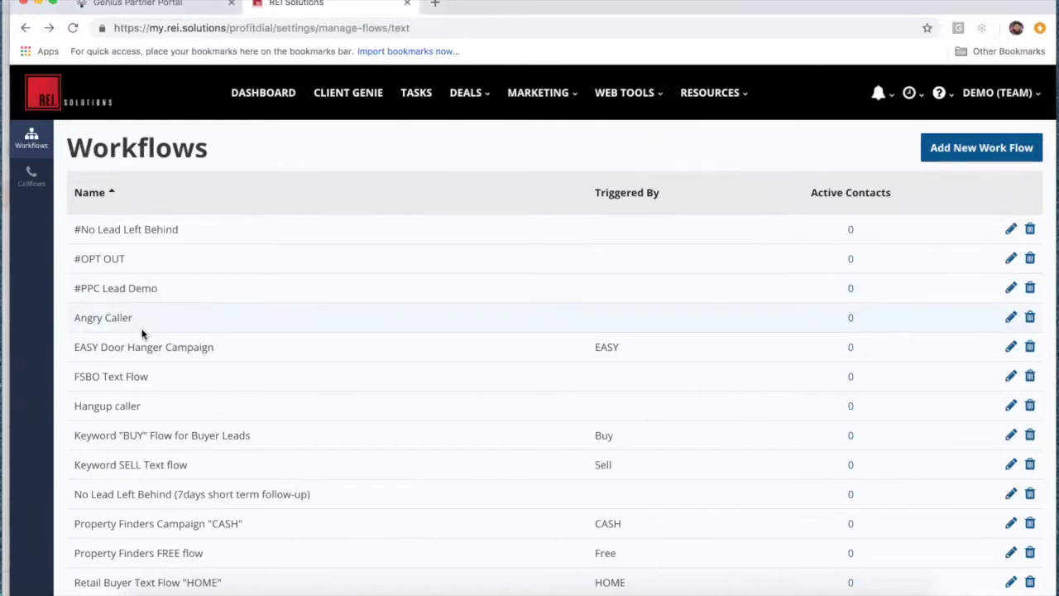
scroll(279, 453, down, 2)
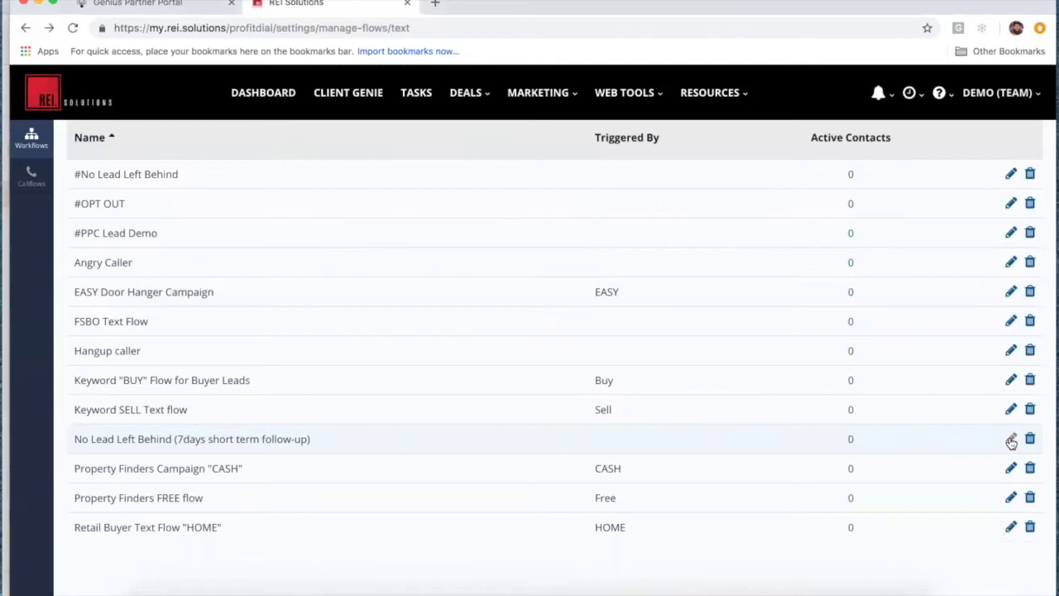
click(1011, 439)
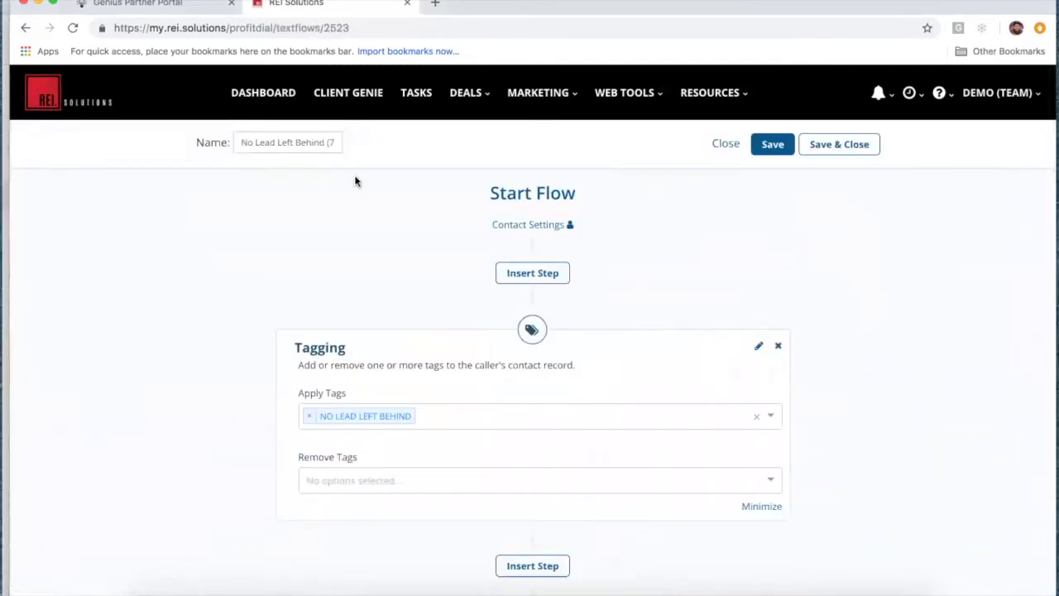
scroll(376, 248, down, 2)
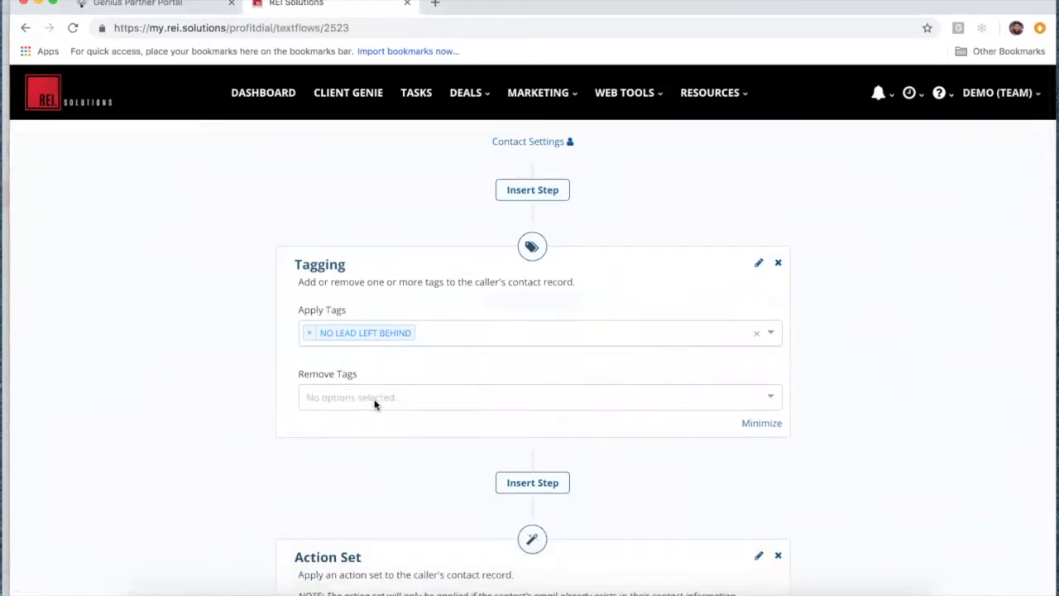
scroll(244, 422, down, 5)
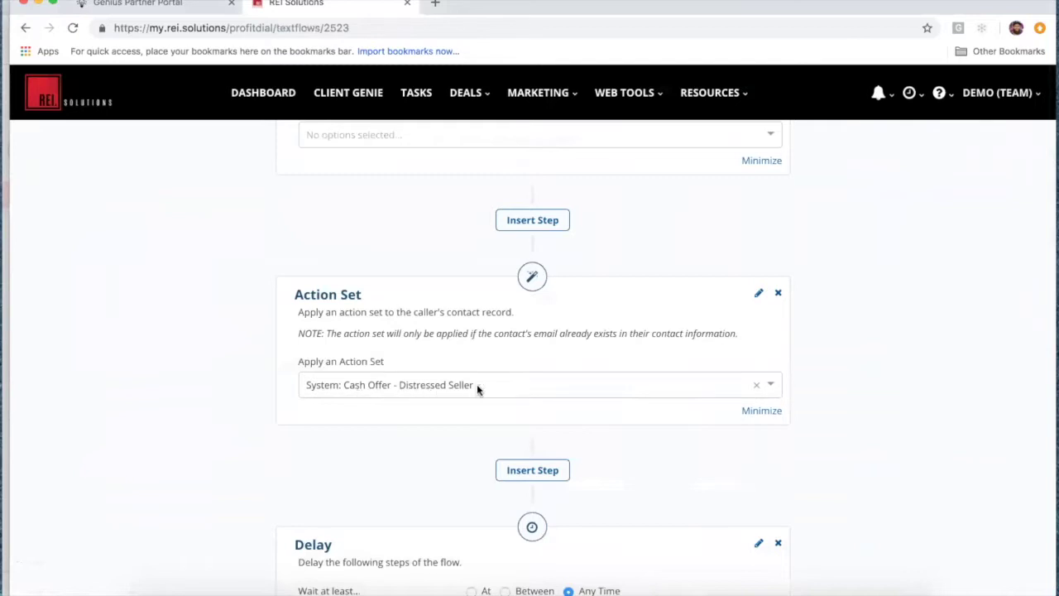
scroll(387, 447, down, 5)
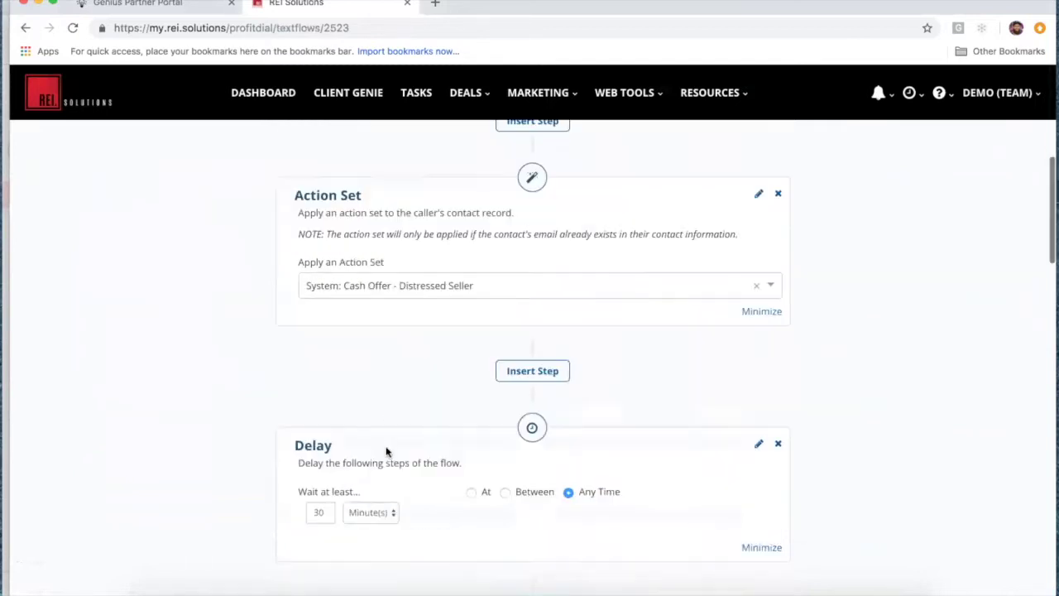
scroll(295, 425, down, 2)
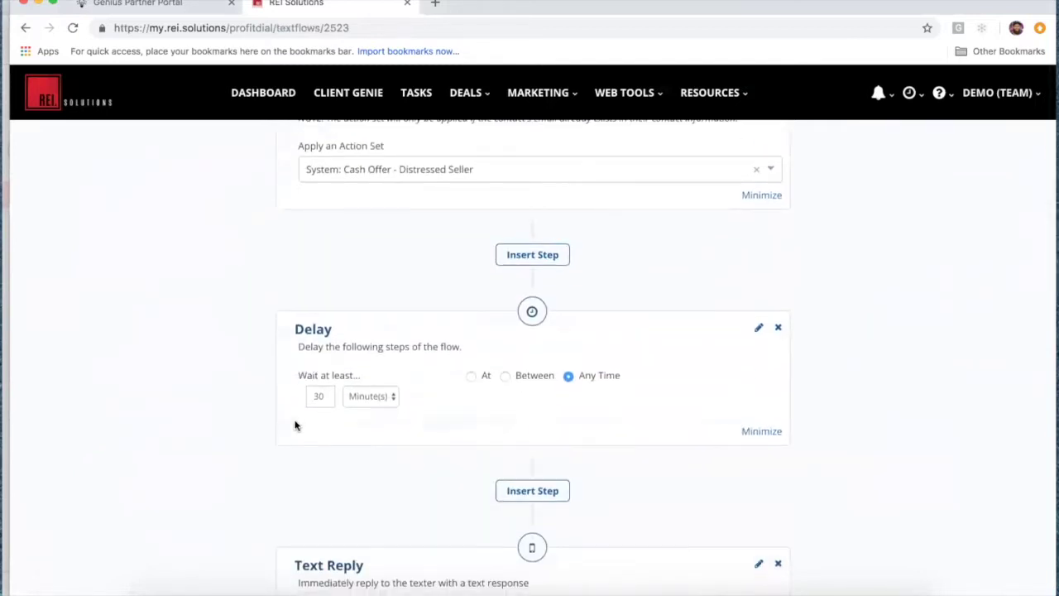
scroll(317, 439, down, 4)
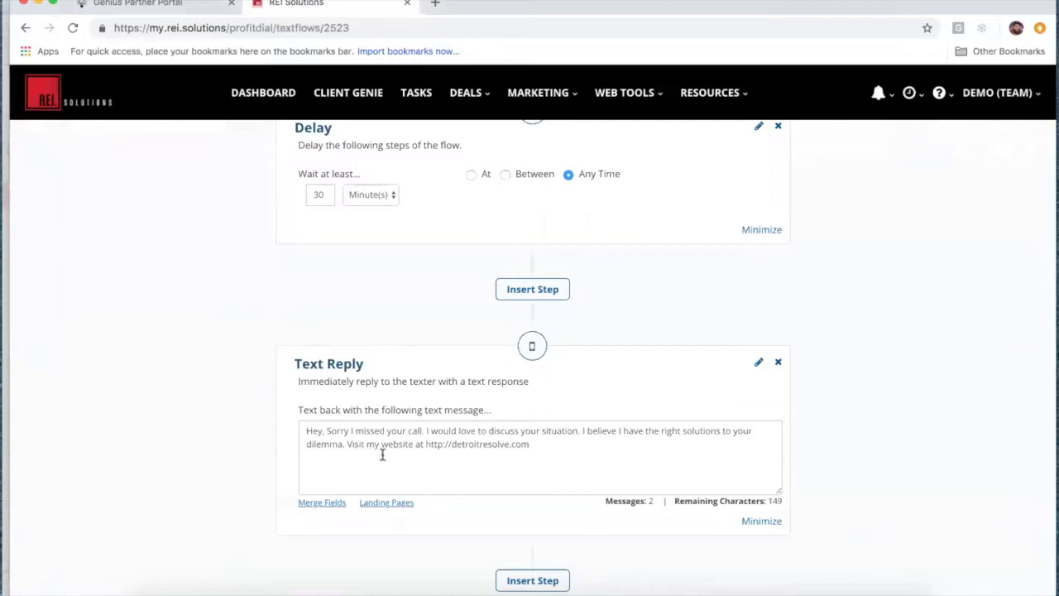
Step: Append 'and give me a text back to let me know how I can help you.' to the Text Reply
click(537, 453)
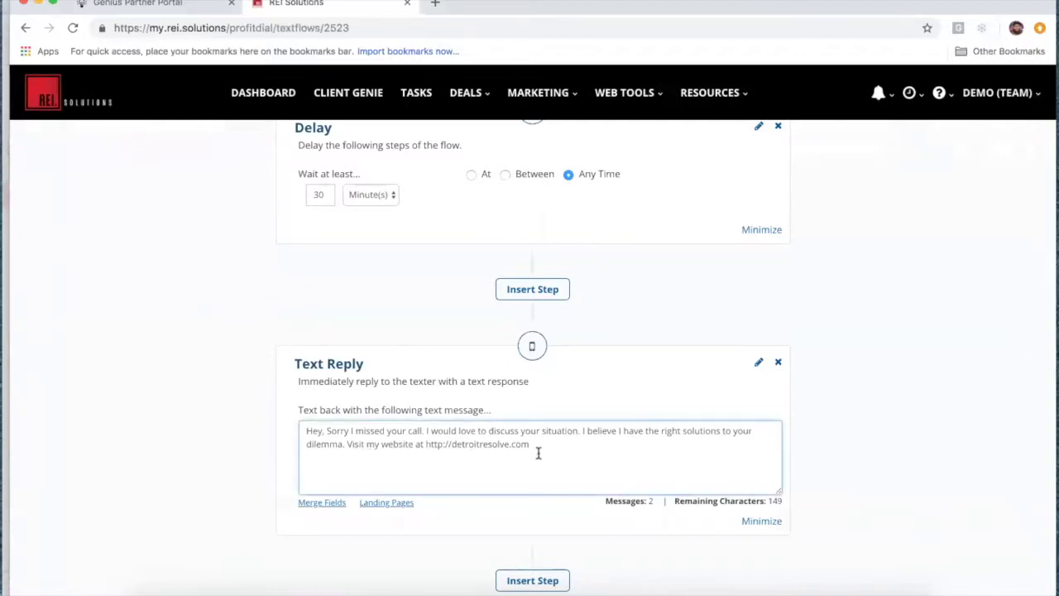
text(and give me a text back to let me know how)
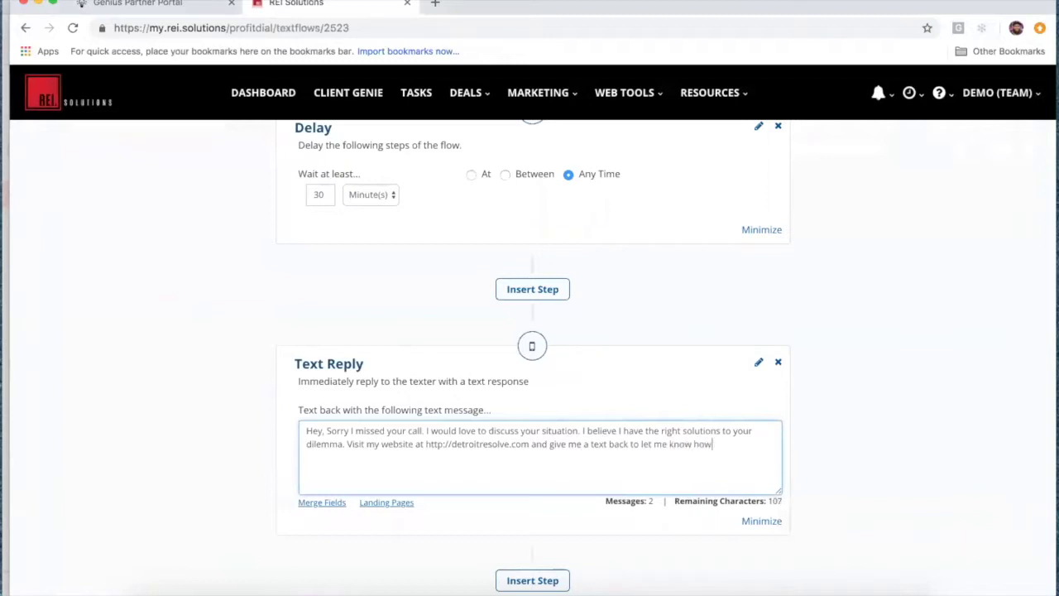
text( I can help you.)
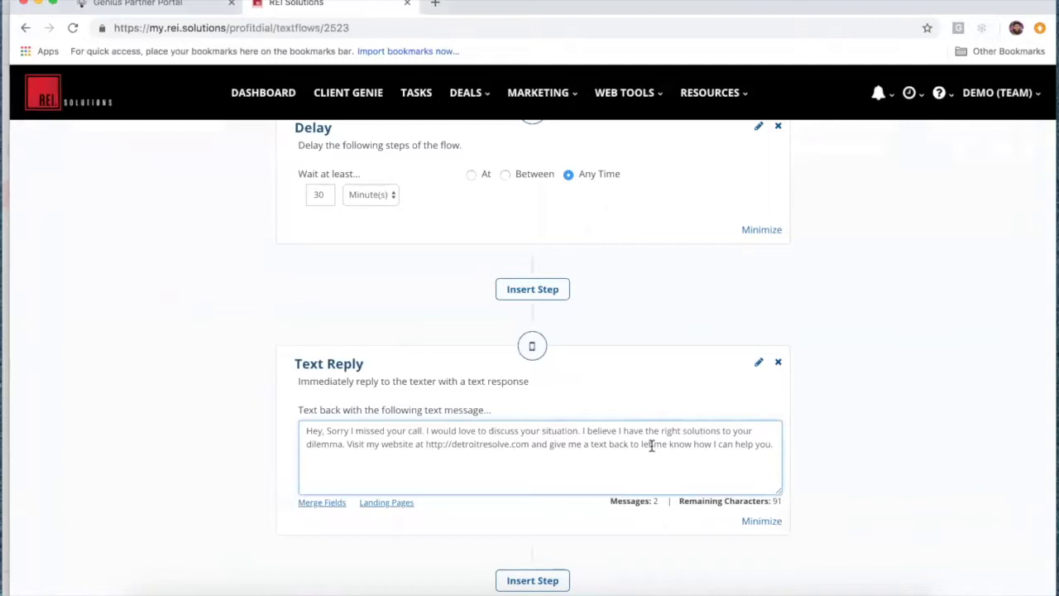
scroll(652, 445, down, 5)
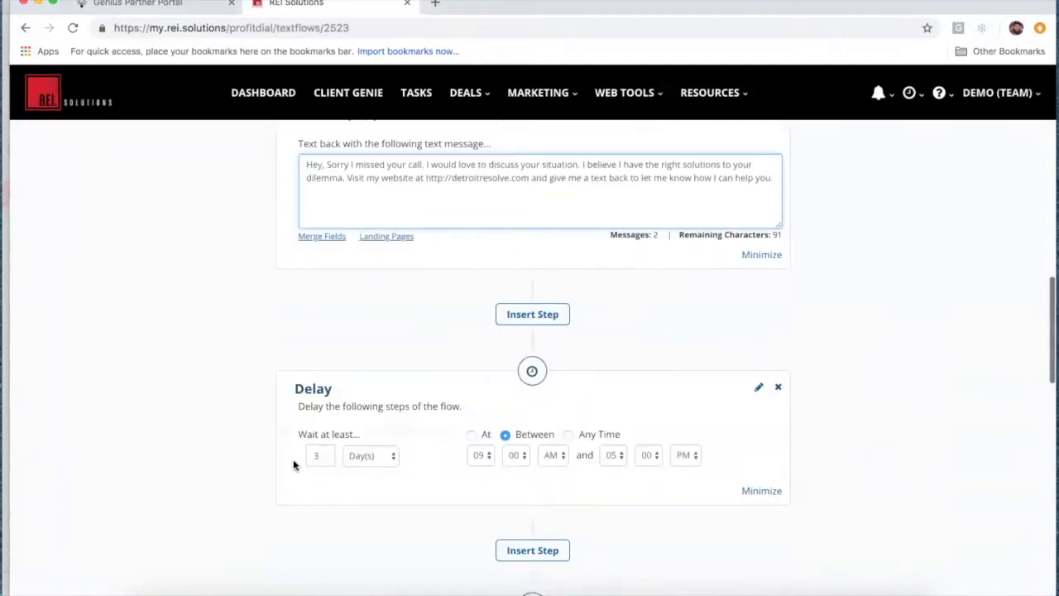
Step: Scroll through the No Lead Left Behind steps, return to the top and Save & Close
scroll(413, 506, down, 5)
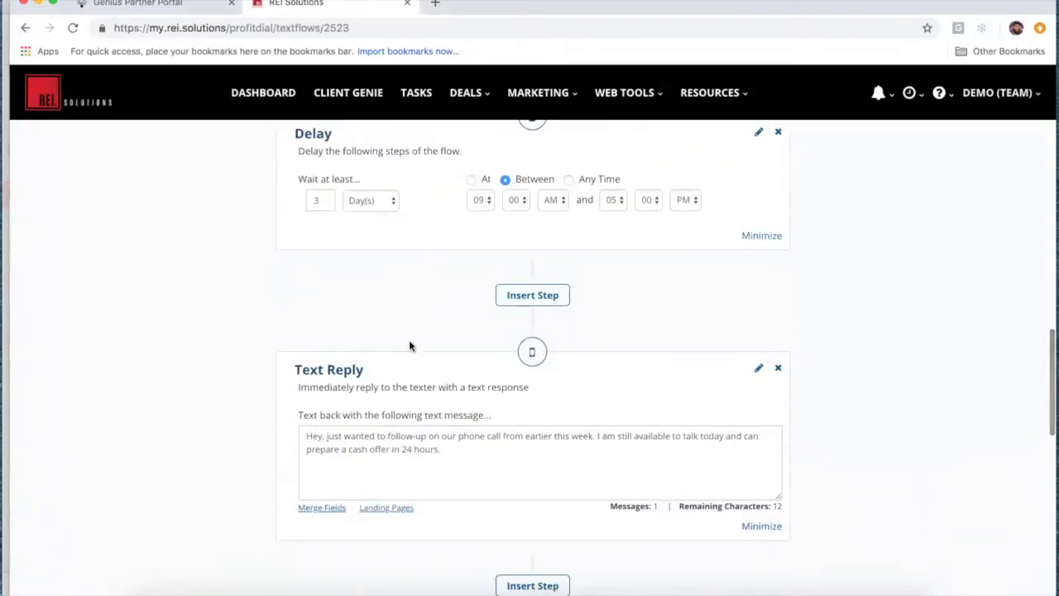
scroll(435, 441, down, 5)
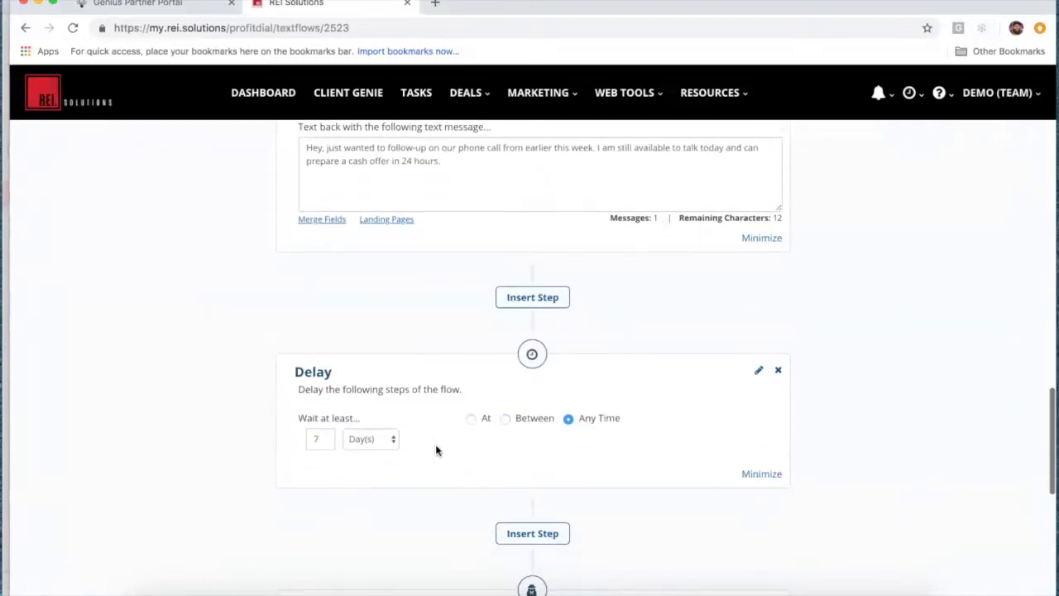
scroll(439, 448, down, 5)
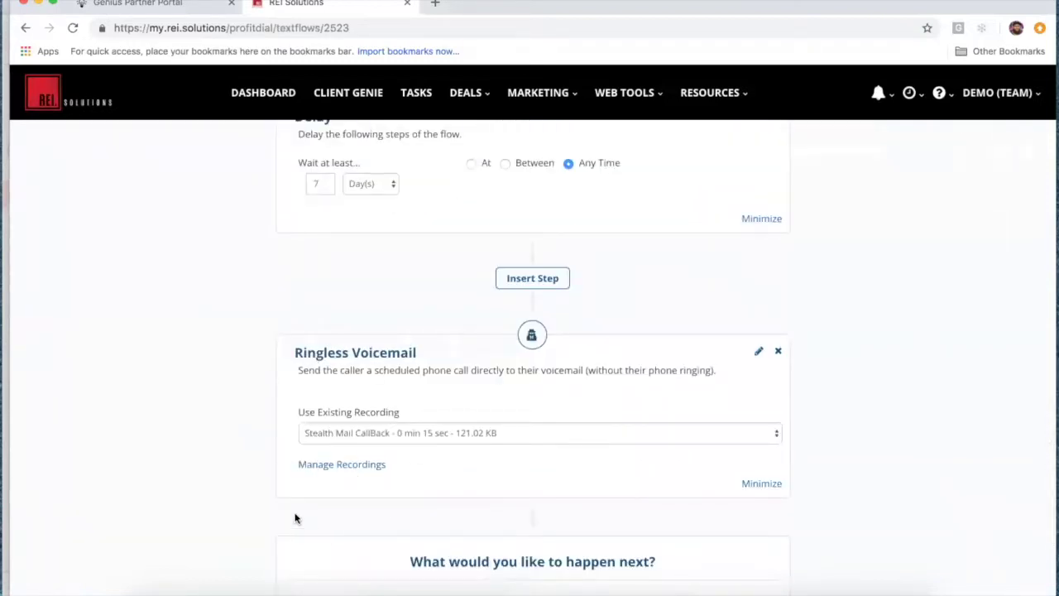
scroll(295, 518, down, 2)
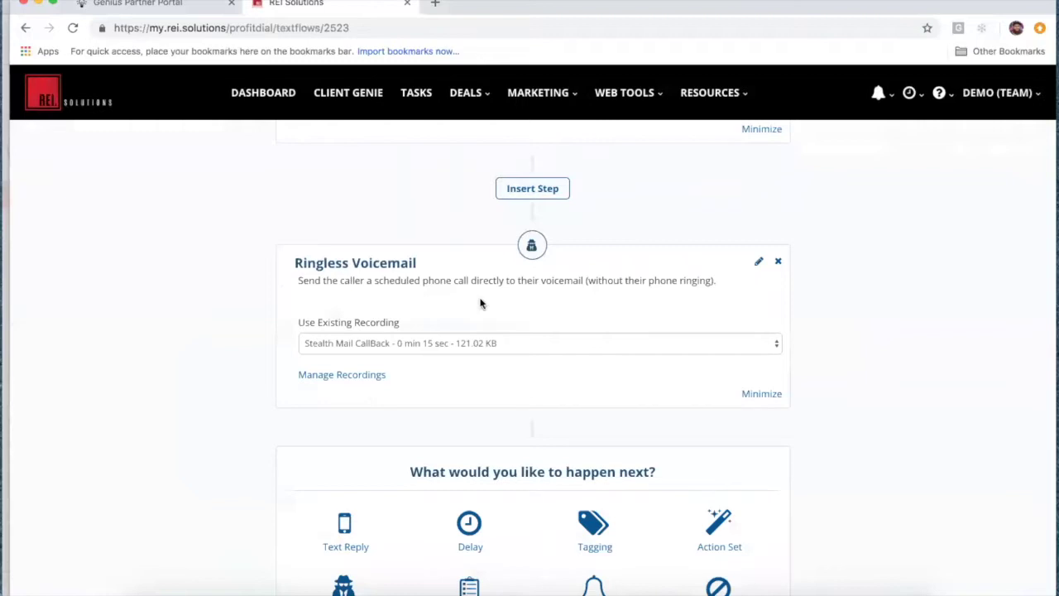
scroll(217, 281, up, 4)
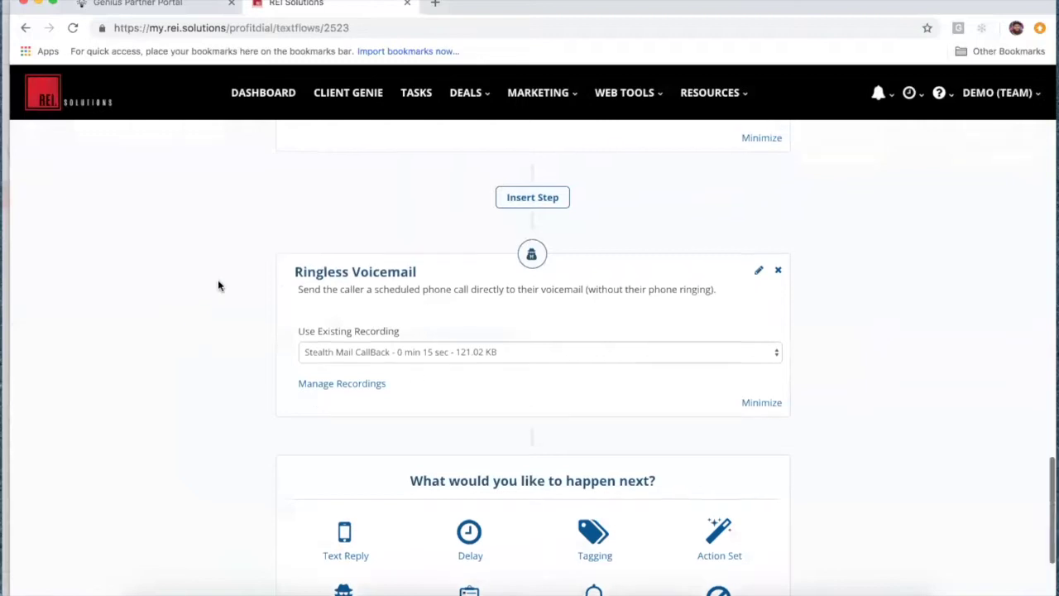
scroll(217, 286, up, 5)
scroll(218, 281, up, 10)
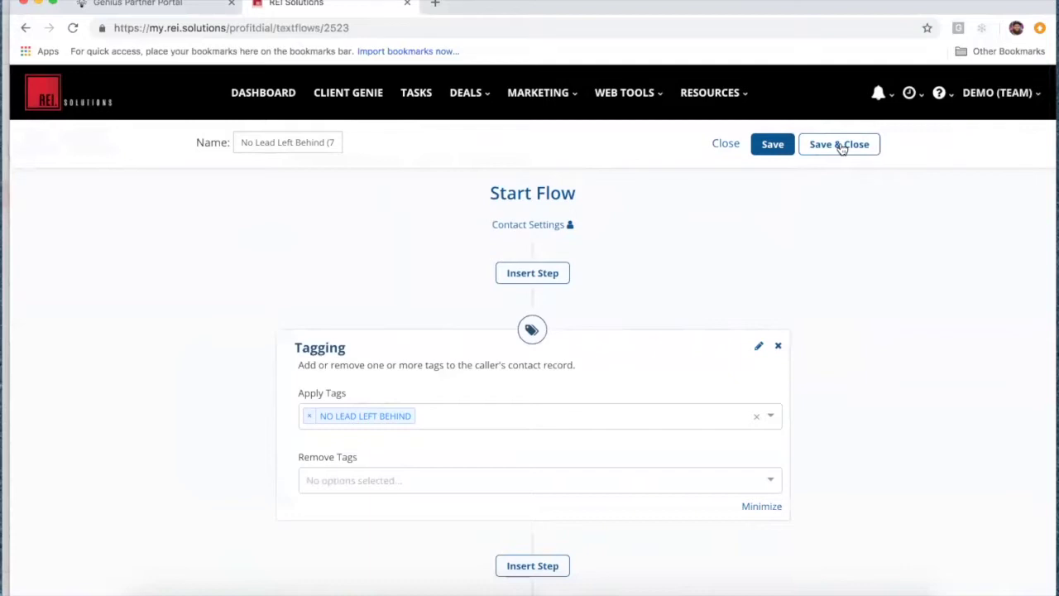
click(839, 145)
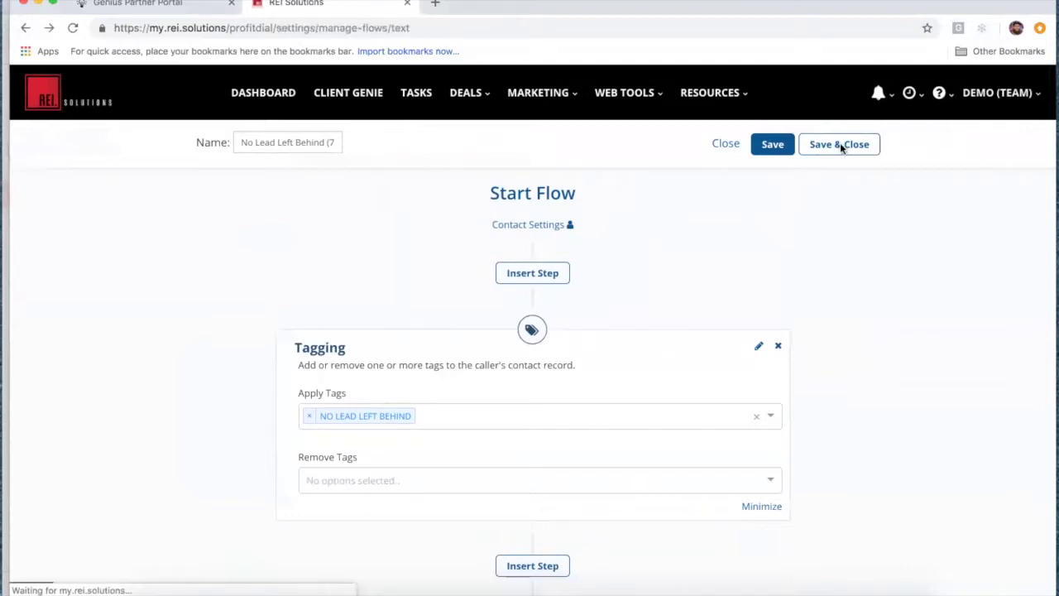
Step: Go to Marketing > Profit Dial Inbox and open the Actions menu for the latest Aug 14 call
click(546, 94)
click(529, 246)
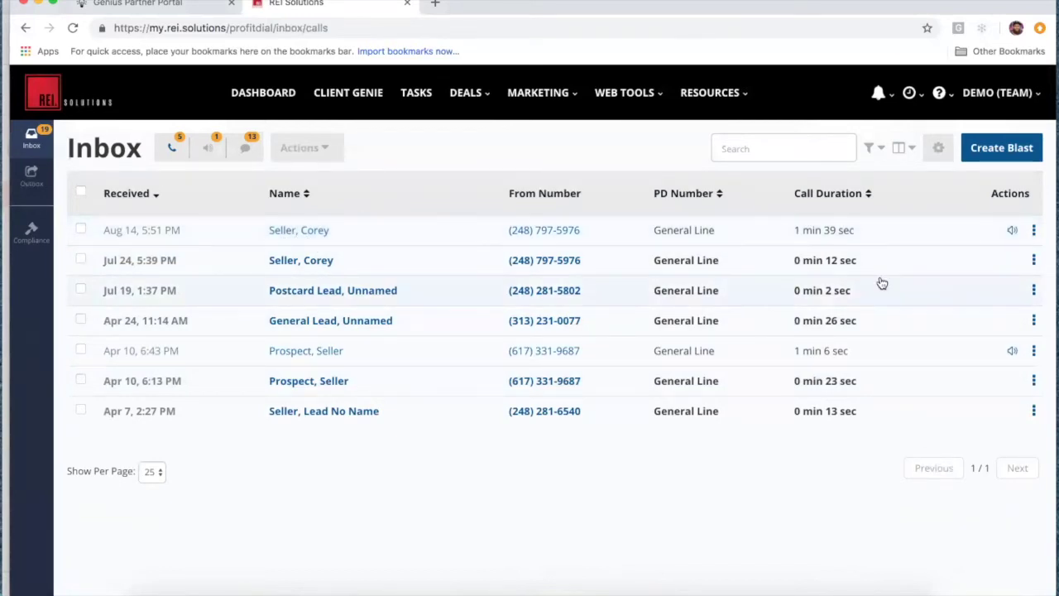
click(1033, 231)
click(992, 271)
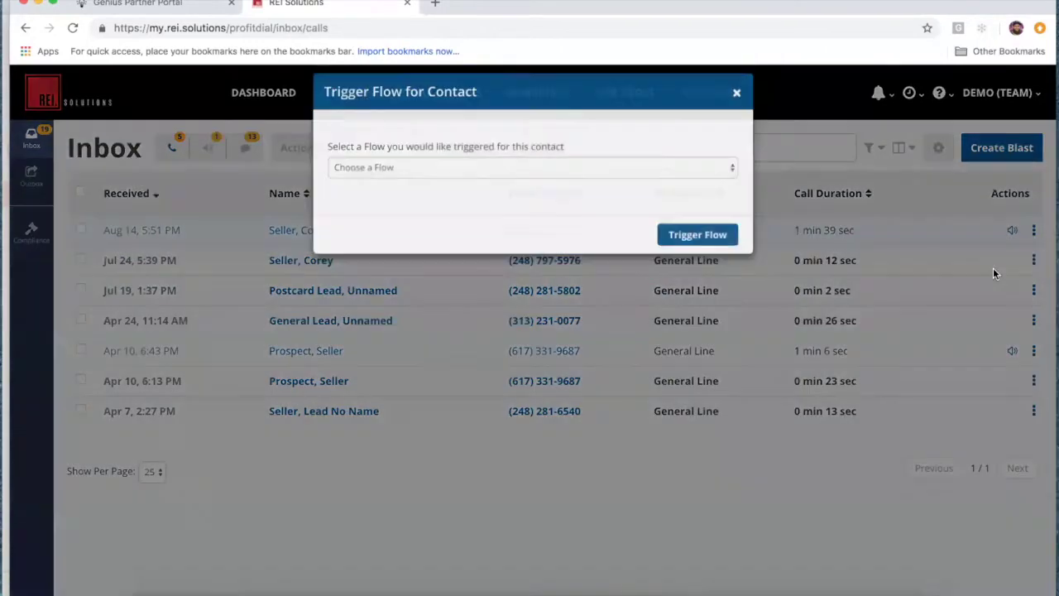
click(478, 184)
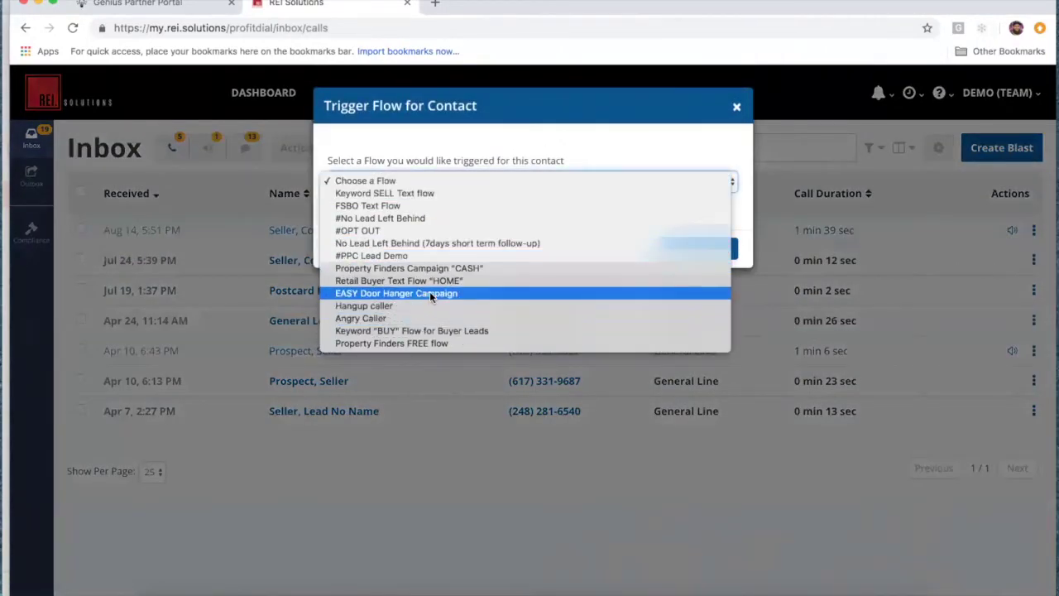
click(428, 246)
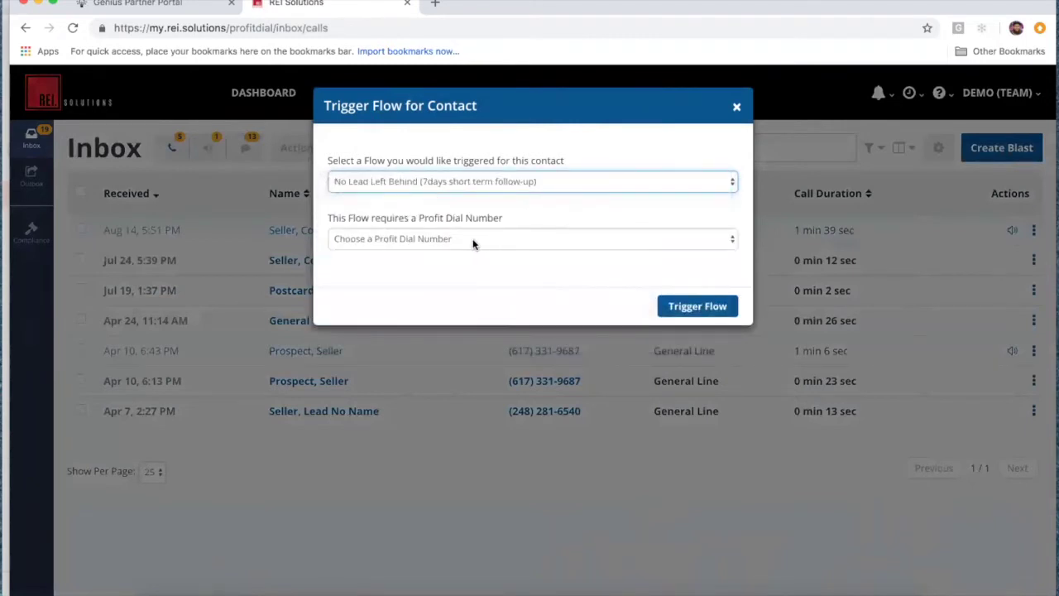
click(469, 238)
click(466, 250)
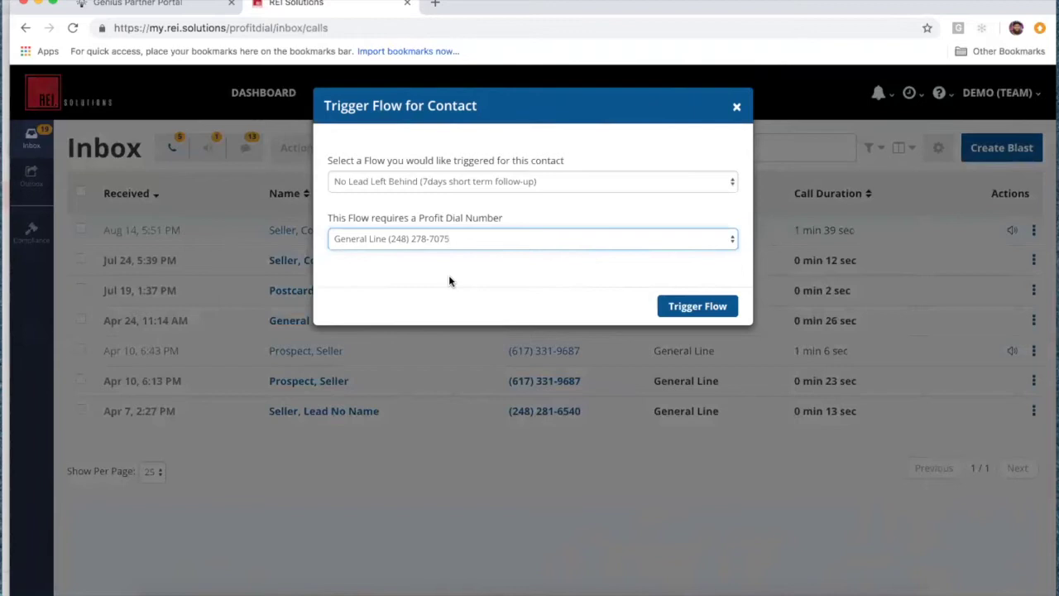
click(737, 107)
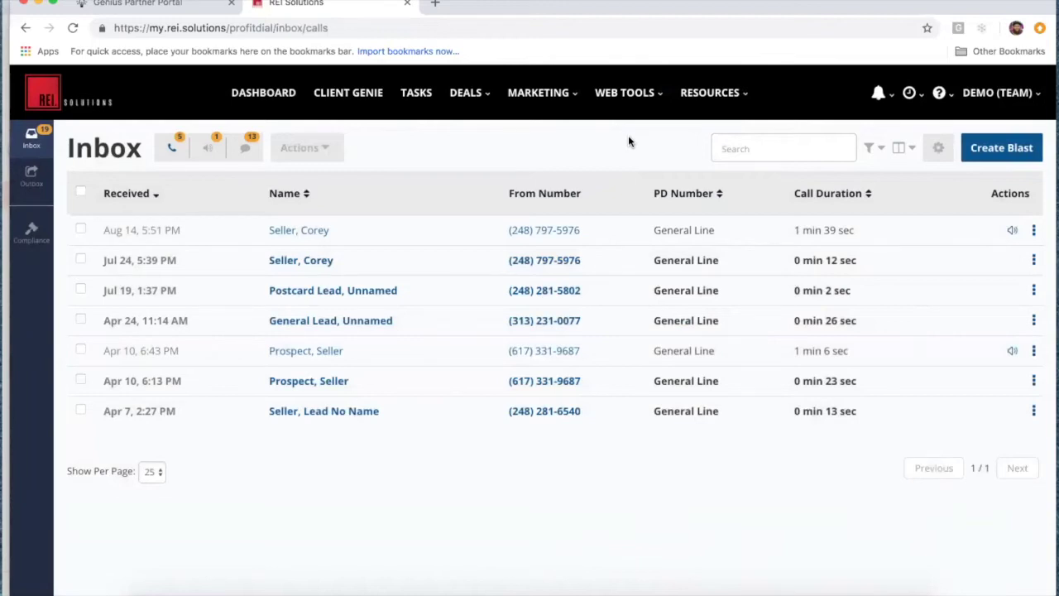
Step: Open the Workflows list under Marketing > Automation, showing Angry Caller, Hangup caller and keyword flows
click(561, 96)
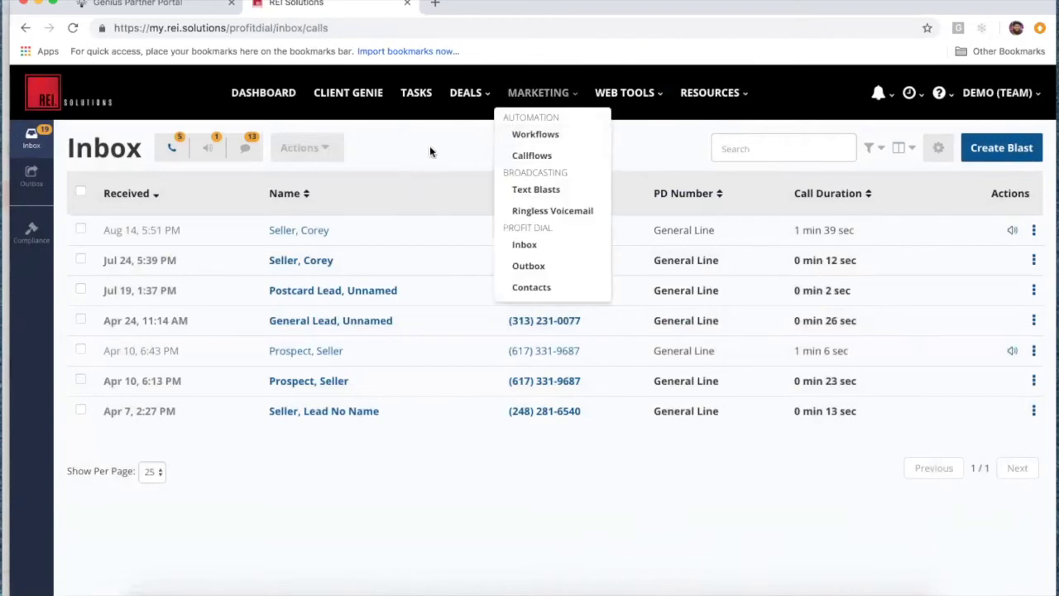
mouse_move(574, 96)
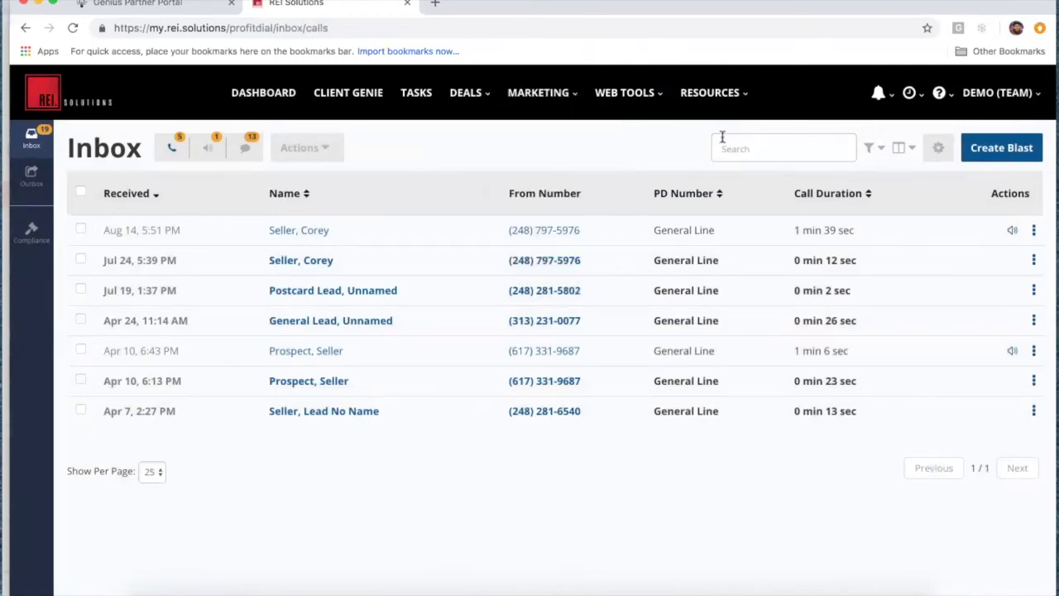
mouse_move(942, 96)
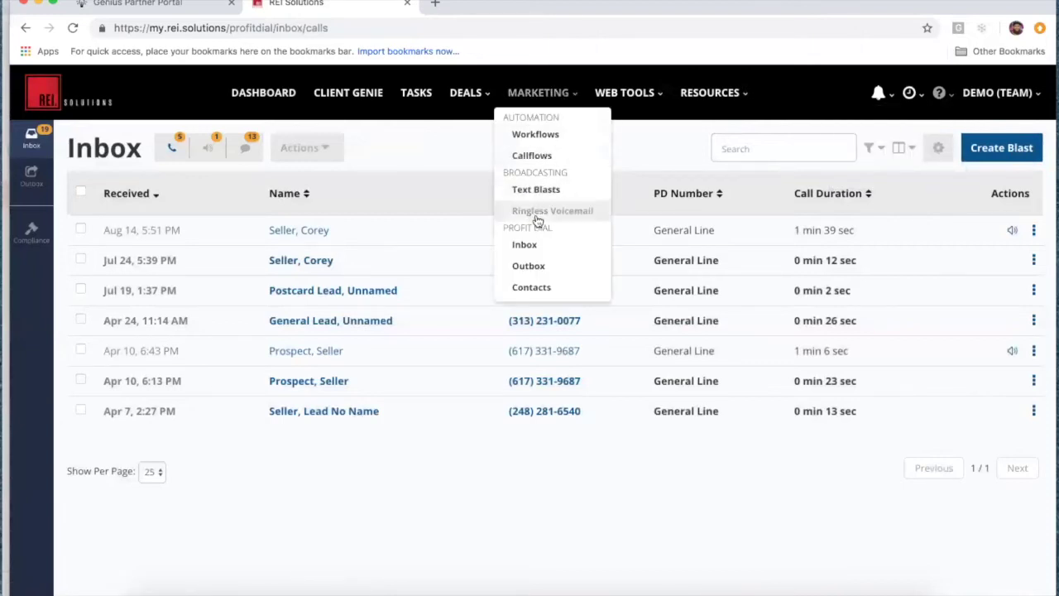
click(547, 137)
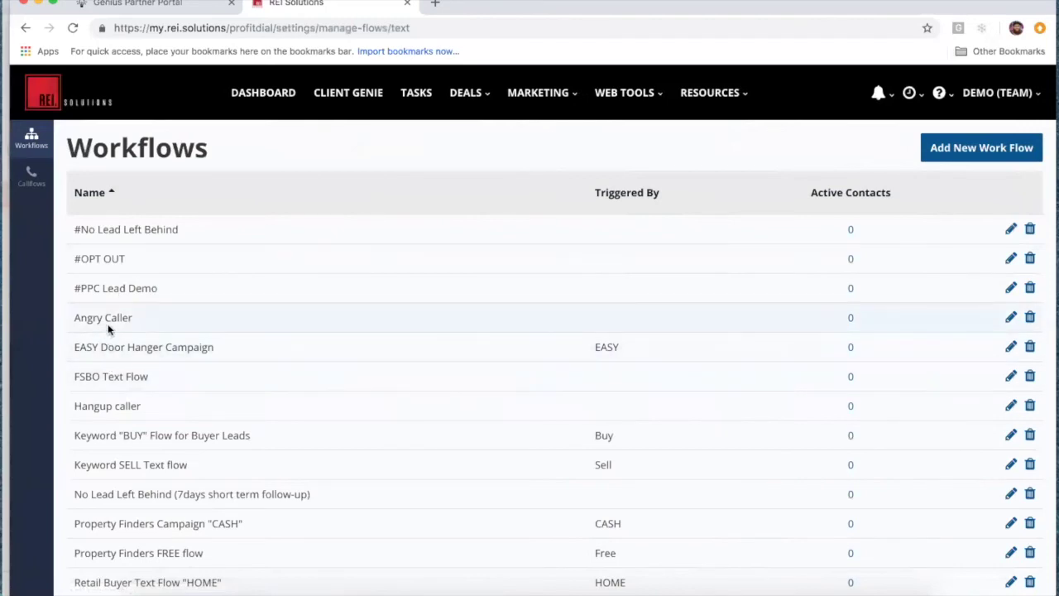
Step: Review the Angry Caller flow, which tags callers Red (bad lead) and Angry Caller, and save it
click(1011, 320)
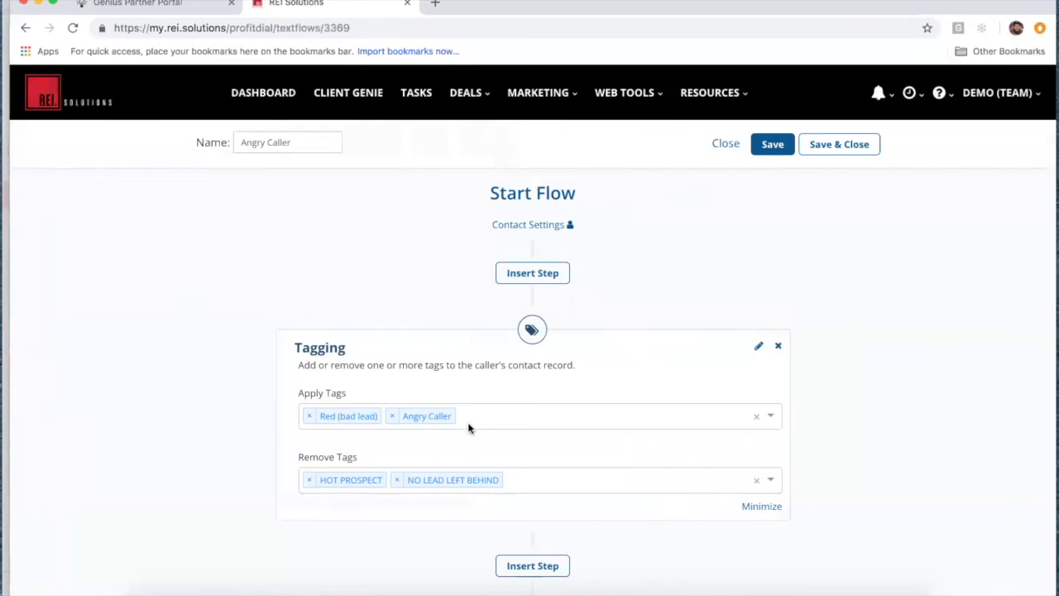
scroll(208, 367, down, 3)
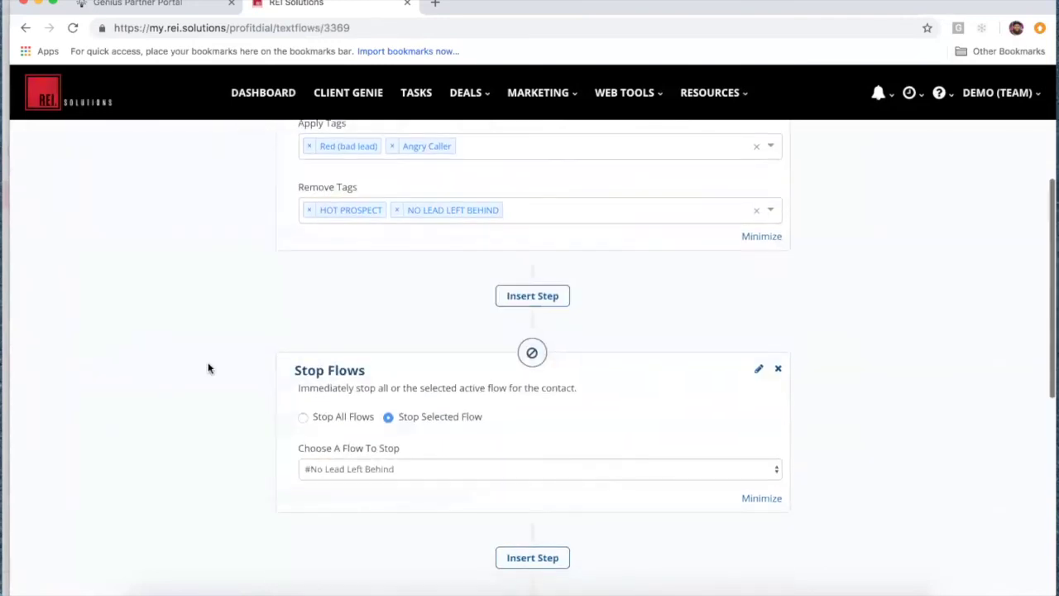
scroll(212, 435, down, 3)
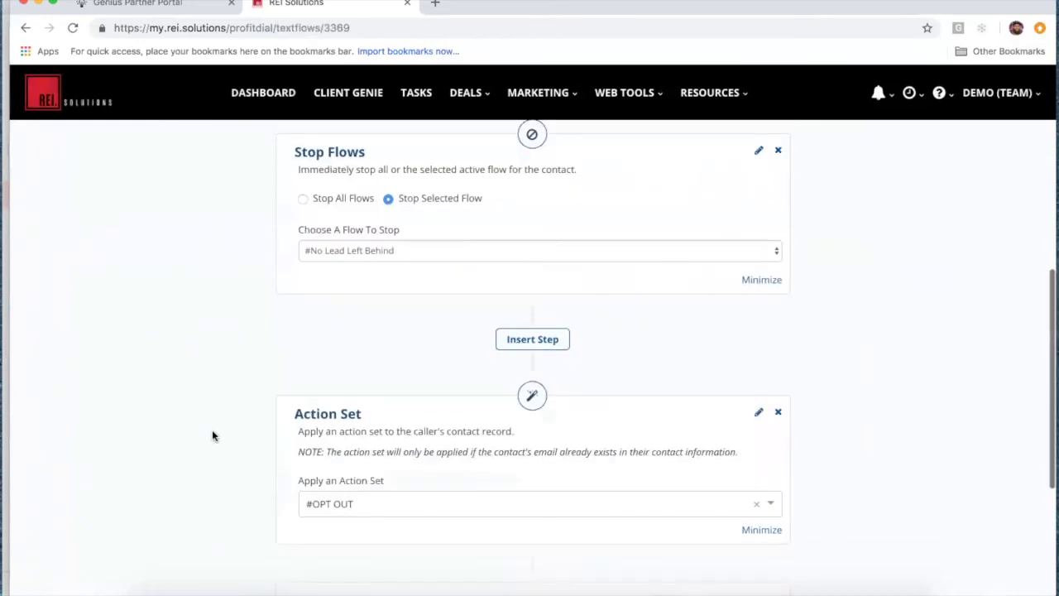
scroll(211, 436, down, 1)
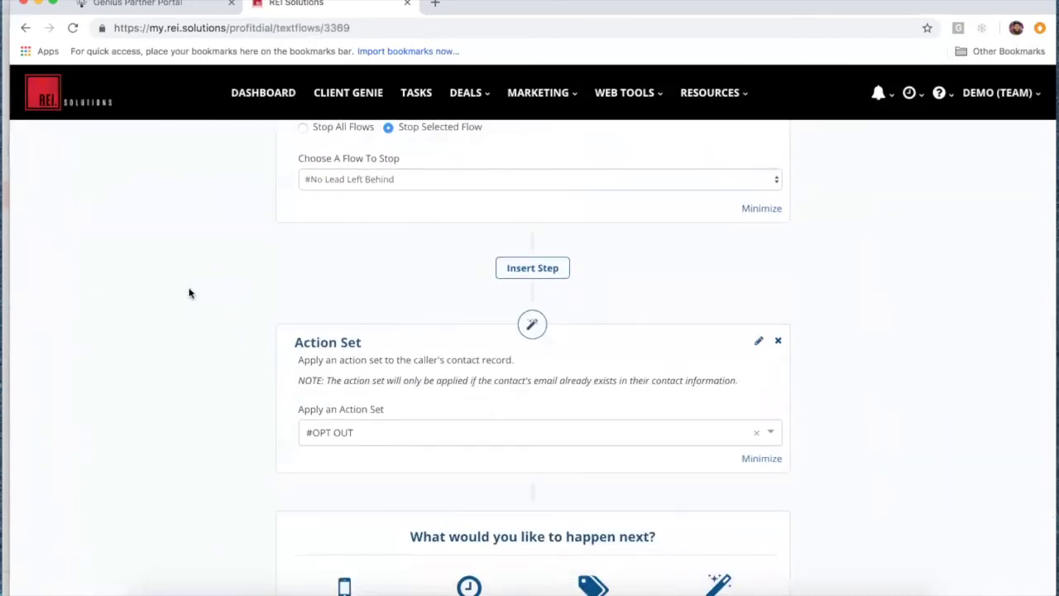
scroll(188, 292, up, 10)
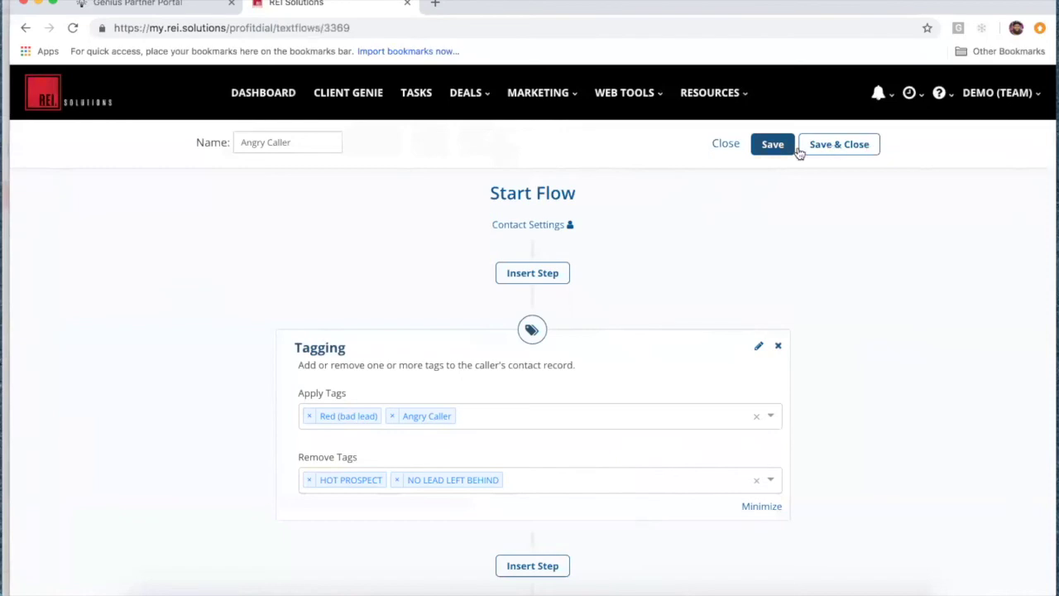
click(849, 150)
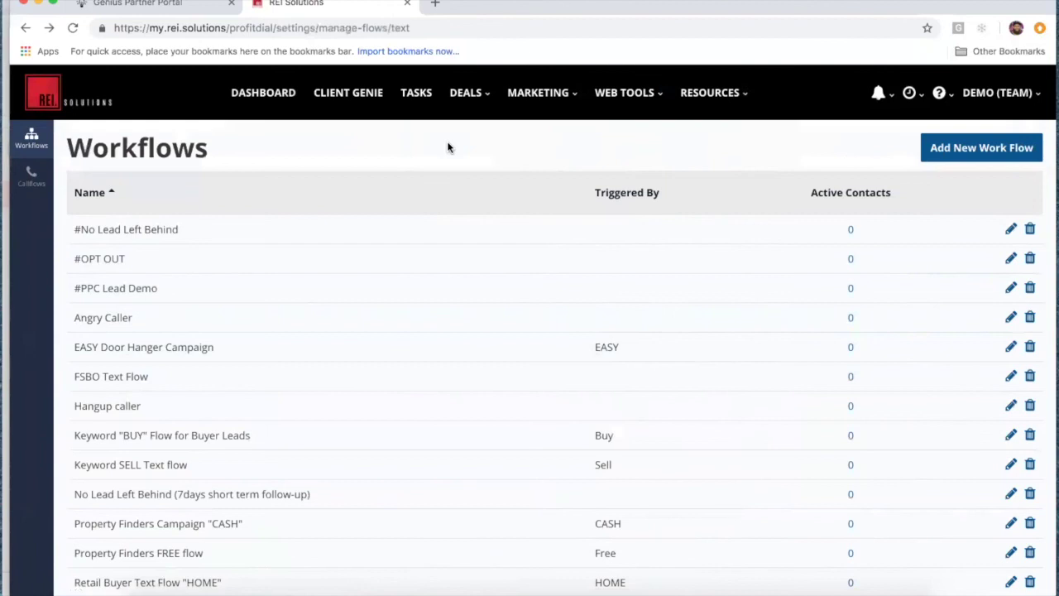
Step: Browse the Support page's email, phone and Tuesday 4:00 PM PST webinar options, then go back to the dashboard
click(949, 99)
click(890, 126)
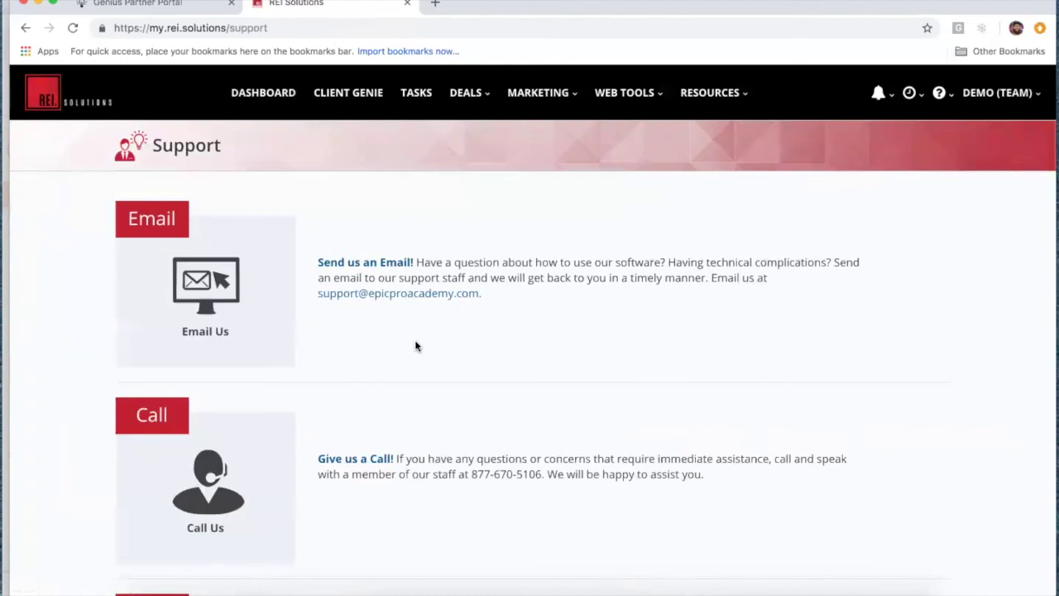
scroll(416, 346, down, 3)
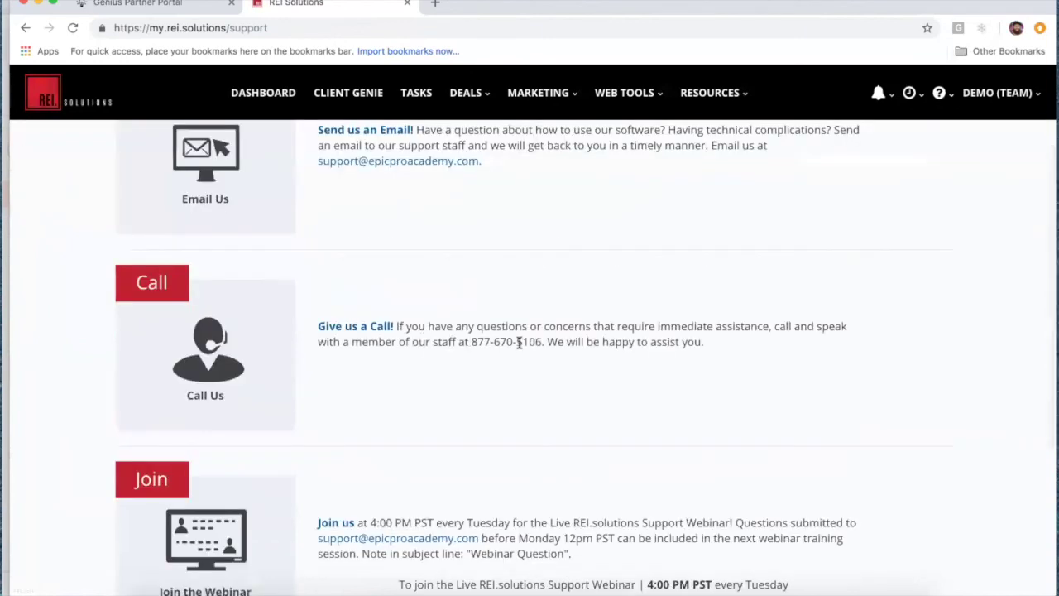
scroll(560, 481, down, 3)
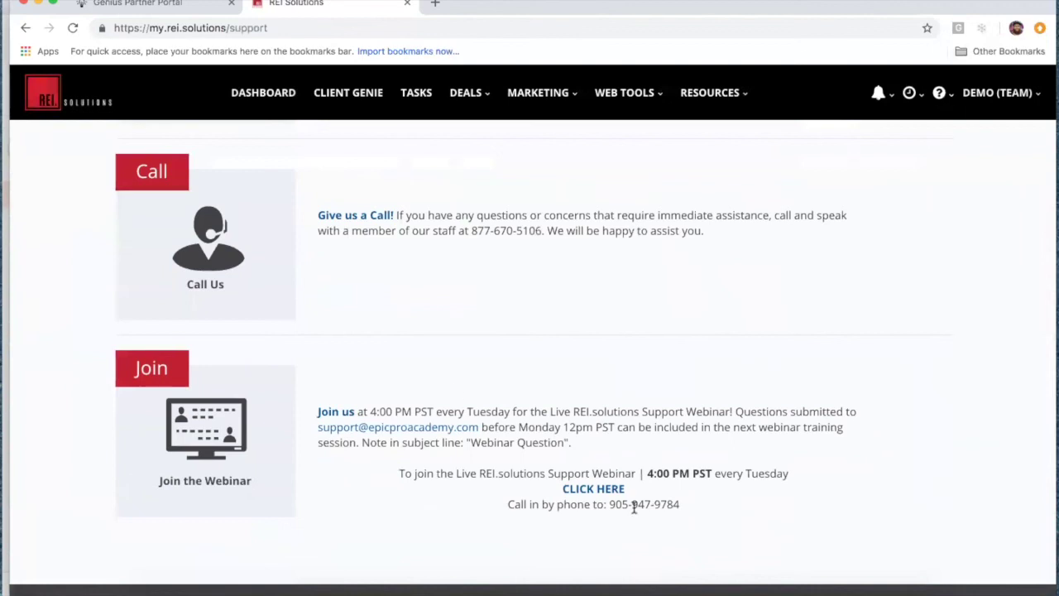
scroll(639, 341, up, 5)
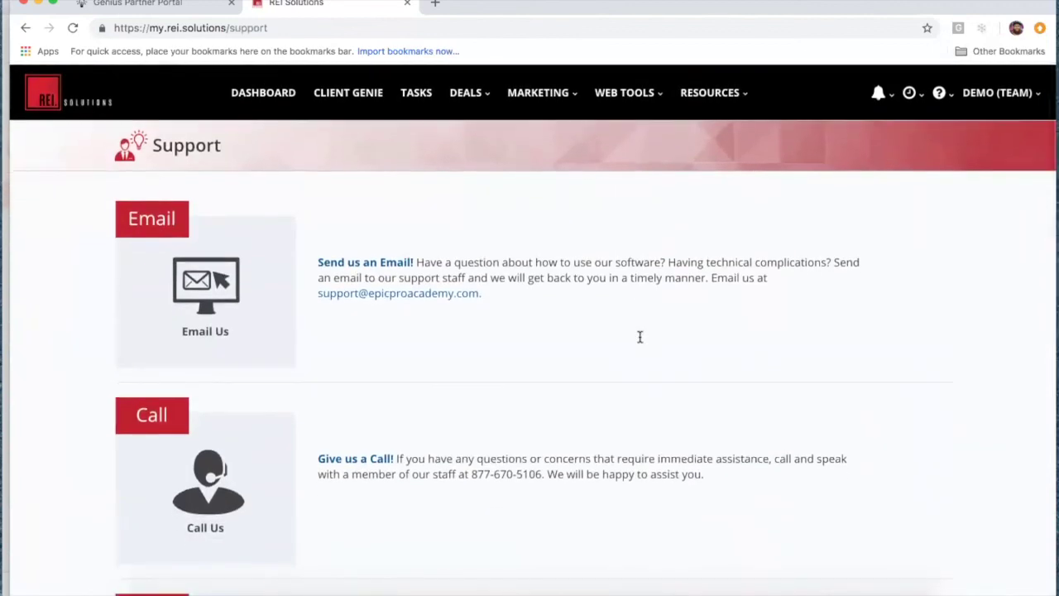
click(263, 92)
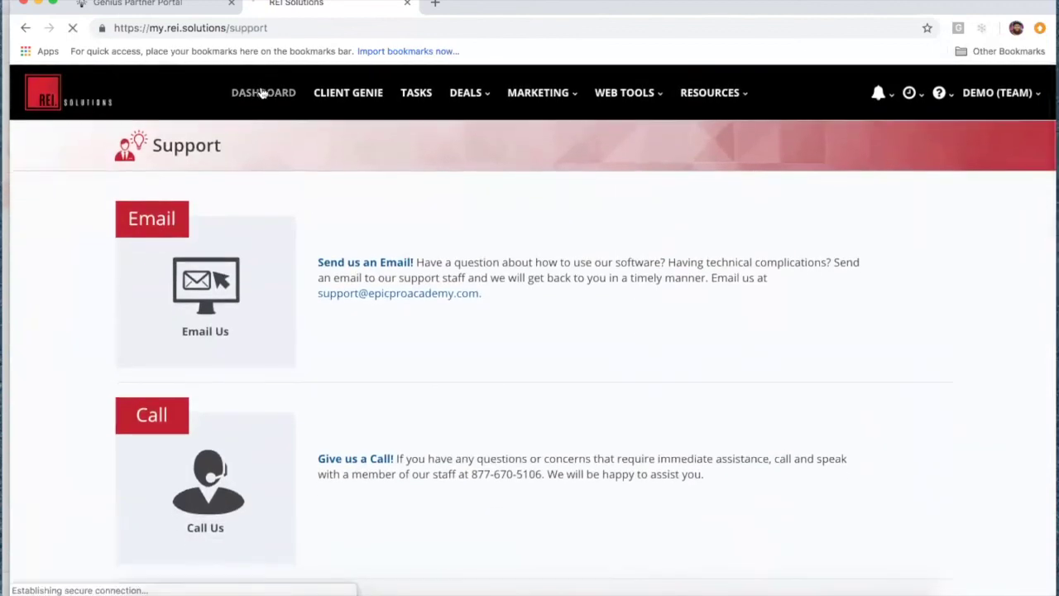